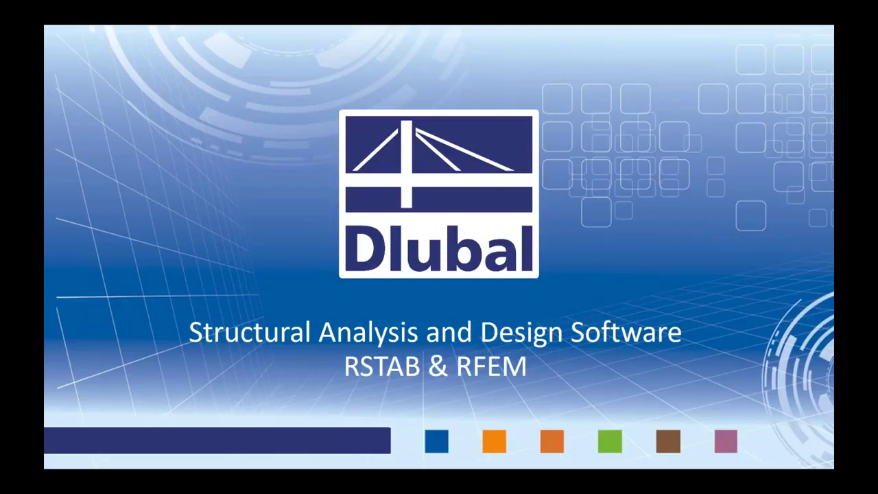
# - Advance from the Dlubal title slide to the 'Tips & Tricks for Modeling in RSTAB & RFEM' speaker slide
pyautogui.click(492, 199)
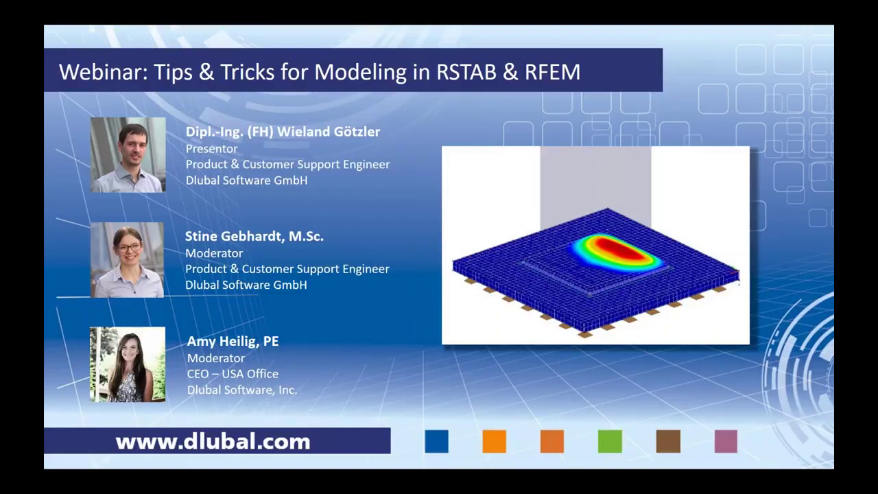
# - Step through the Asking Questions slide on to the Webinar Content slide
pyautogui.press('Right')
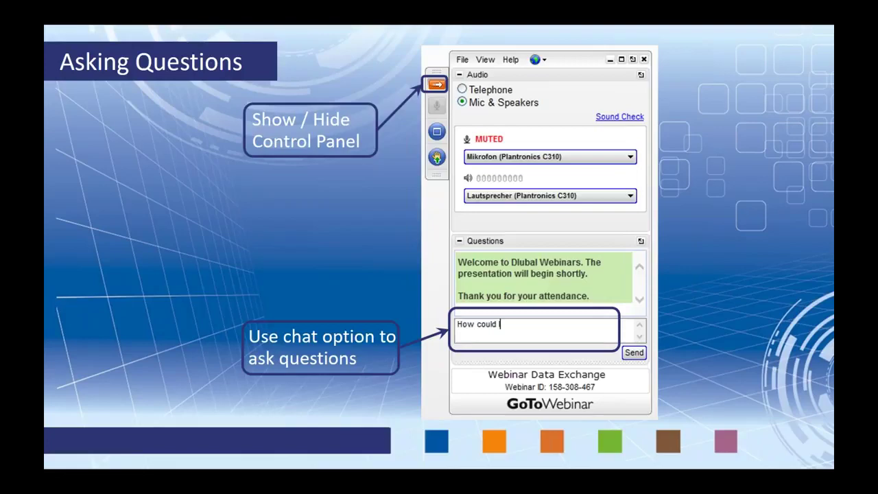
pyautogui.press('Right')
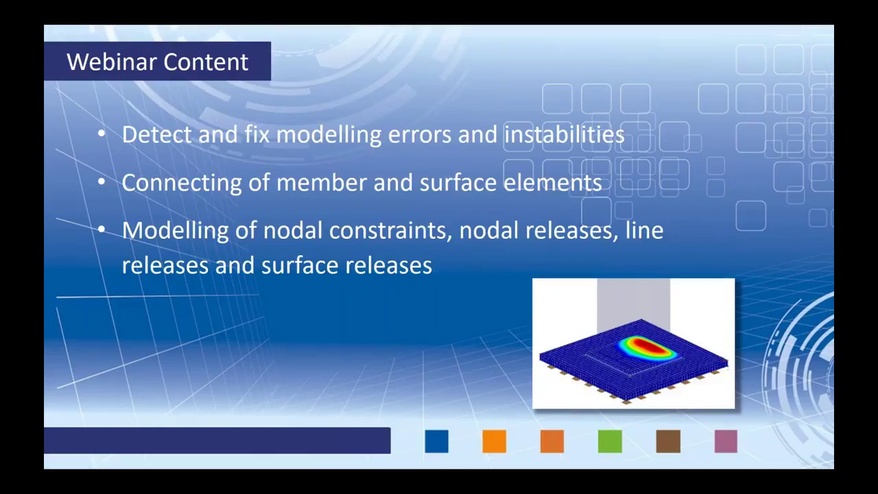
pyautogui.click(452, 259)
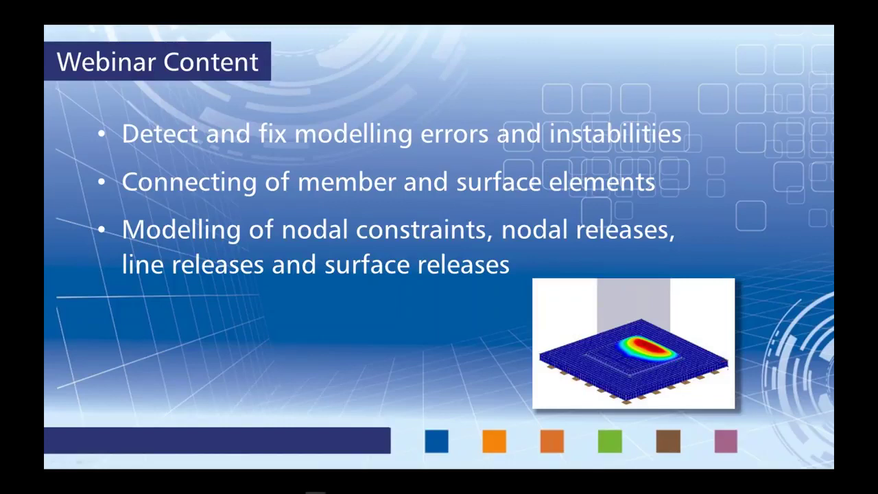
# - Bring up the RSTAB braced frame and open diagonal member 34 (L 60x60x6, S 235)
pyautogui.moveTo(275, 489)
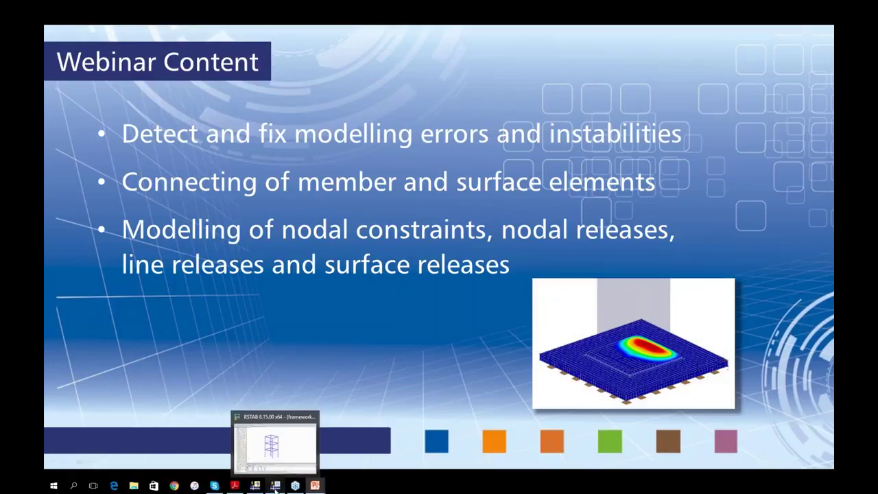
pyautogui.click(275, 446)
pyautogui.keyDown('ctrl'); pyautogui.moveTo(298, 157); pyautogui.dragTo(308, 178, button='middle'); pyautogui.keyUp('ctrl')
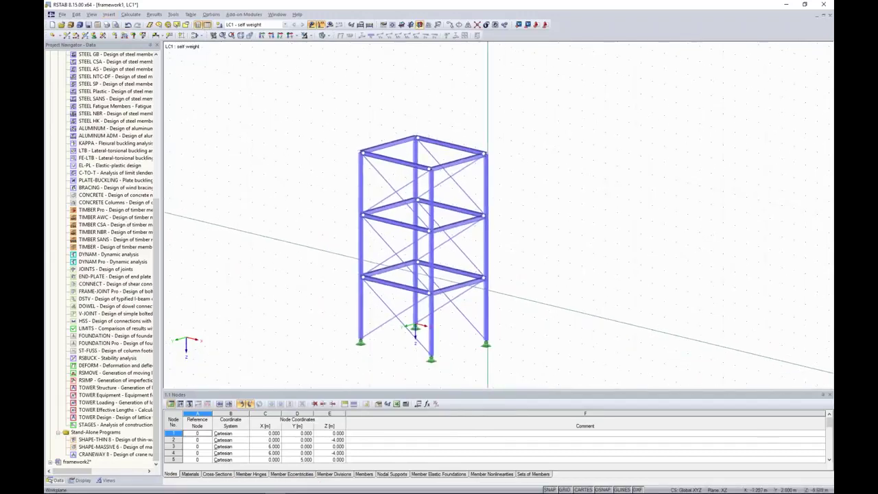
pyautogui.moveTo(308, 178); pyautogui.dragTo(361, 160, button='middle')
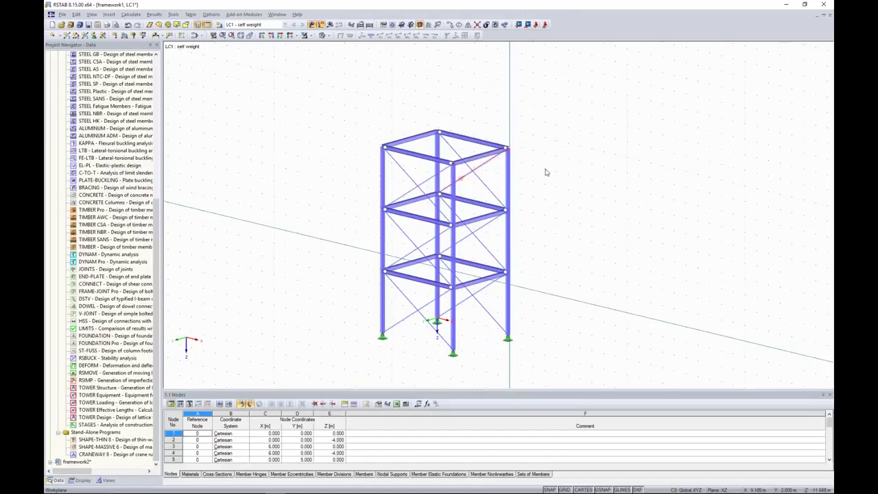
pyautogui.moveTo(607, 206)
pyautogui.keyDown('ctrl'); pyautogui.mouseDown(button='middle')
pyautogui.moveTo(537, 215)
pyautogui.moveTo(541, 190)
pyautogui.moveTo(611, 198)
pyautogui.moveTo(597, 198)
pyautogui.mouseUp(button='middle'); pyautogui.keyUp('ctrl')
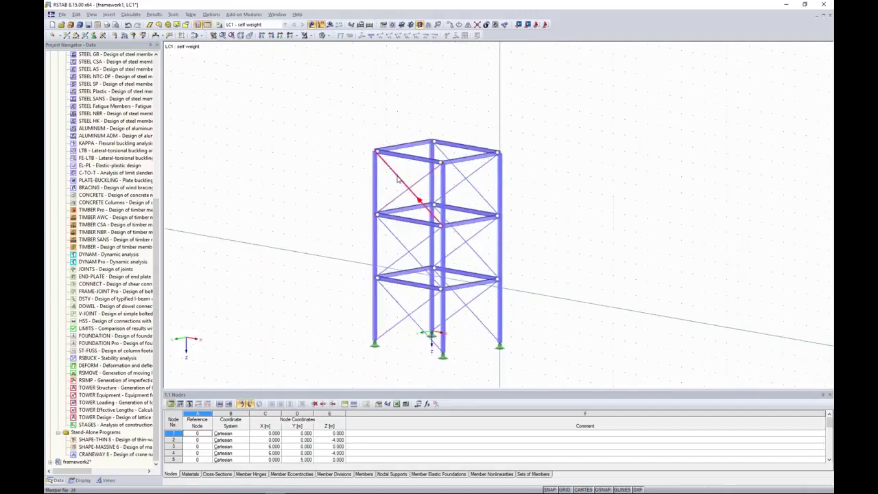
pyautogui.doubleClick(399, 181)
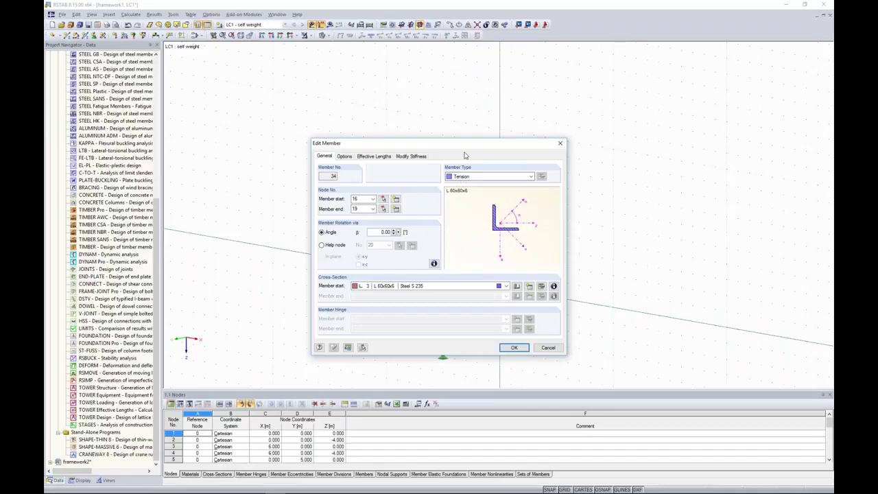
# - Close Edit Member, select a middle beam, and request LC1 results, prompting a calculation
pyautogui.click(559, 144)
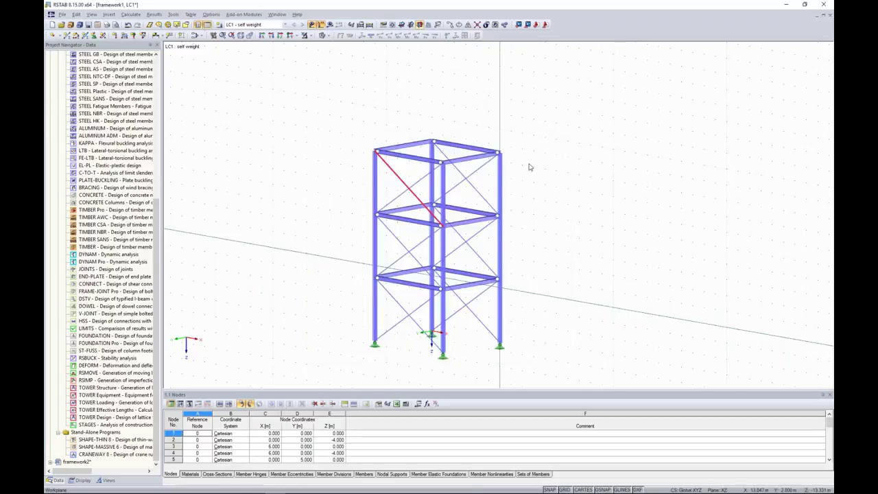
pyautogui.click(408, 218)
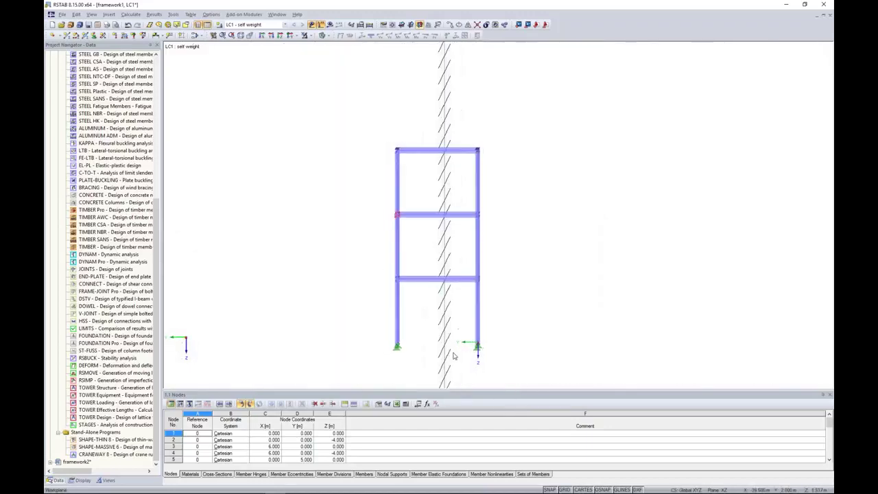
pyautogui.keyDown('ctrl'); pyautogui.moveTo(460, 164); pyautogui.dragTo(562, 155, button='middle'); pyautogui.keyUp('ctrl')
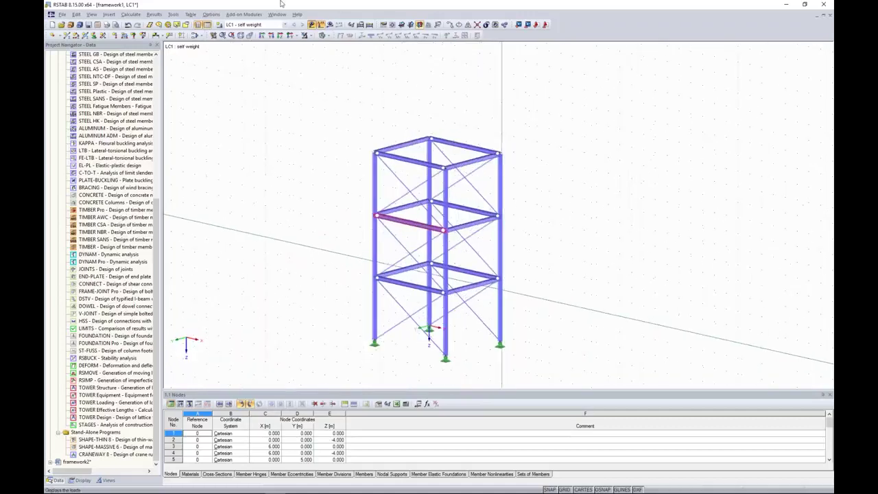
pyautogui.click(330, 24)
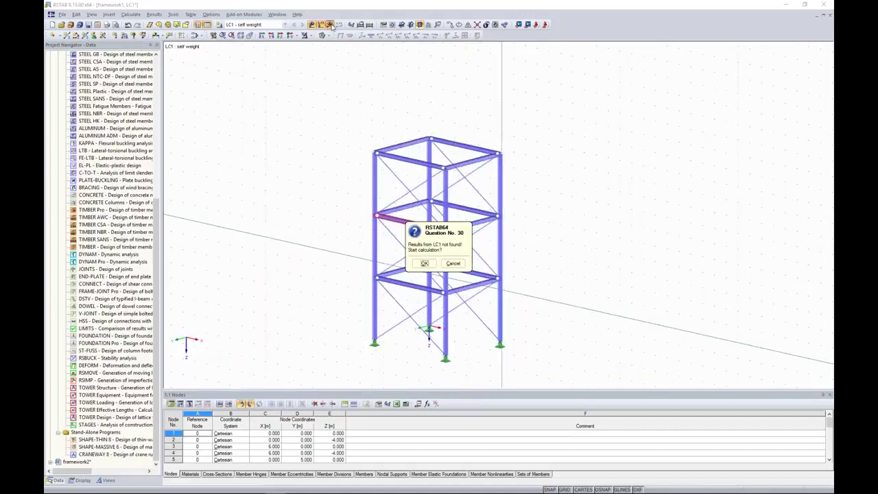
# - Run the LC1 calculation, dismiss the node 17 instability error, and turn to the front view
pyautogui.press('Return')
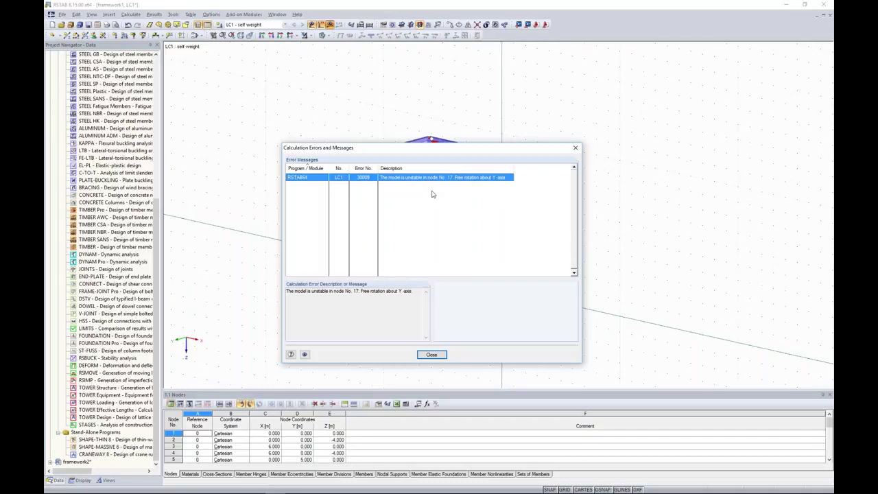
pyautogui.click(572, 151)
pyautogui.keyDown('ctrl'); pyautogui.moveTo(554, 185); pyautogui.dragTo(628, 159, button='middle'); pyautogui.keyUp('ctrl')
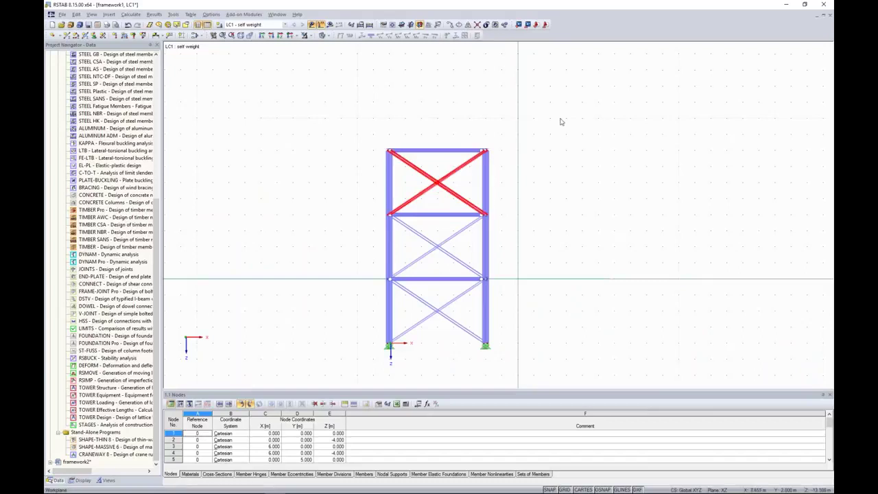
# - Inspect the properties of diagonal bracing member 33
pyautogui.keyDown('ctrl'); pyautogui.moveTo(558, 121); pyautogui.dragTo(515, 145, button='middle'); pyautogui.keyUp('ctrl')
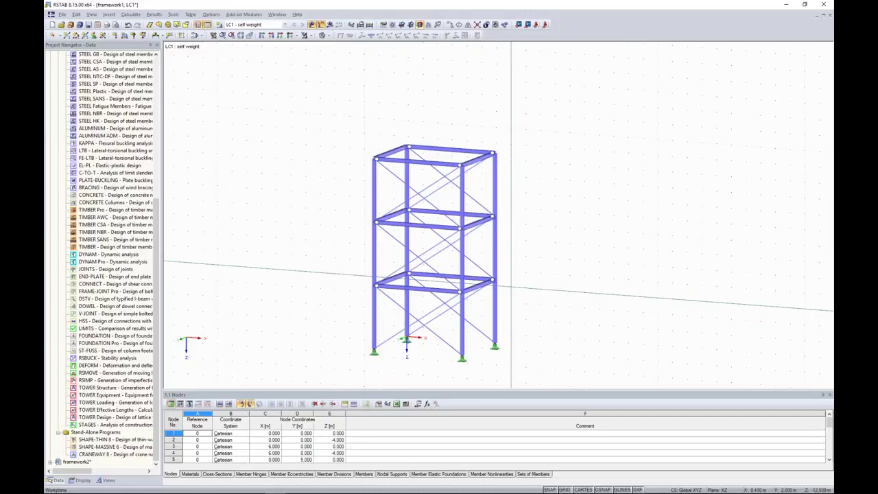
pyautogui.click(420, 191)
pyautogui.doubleClick(401, 168)
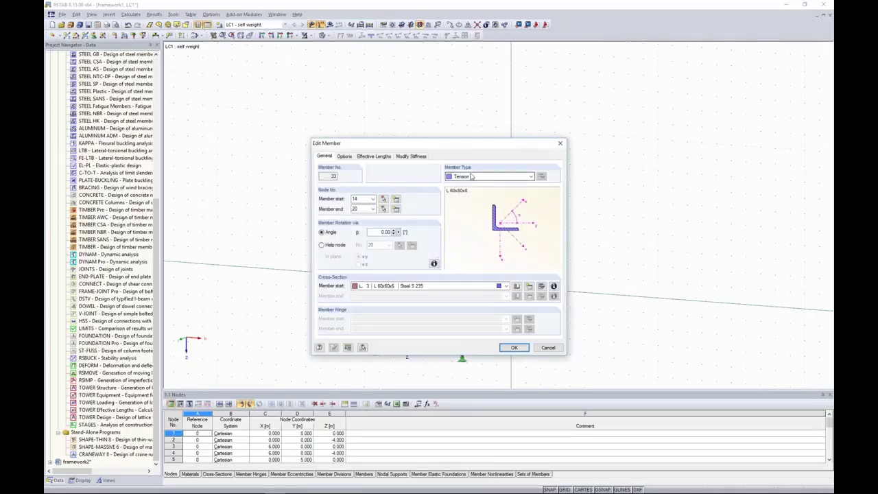
pyautogui.moveTo(485, 149); pyautogui.dragTo(230, 142)
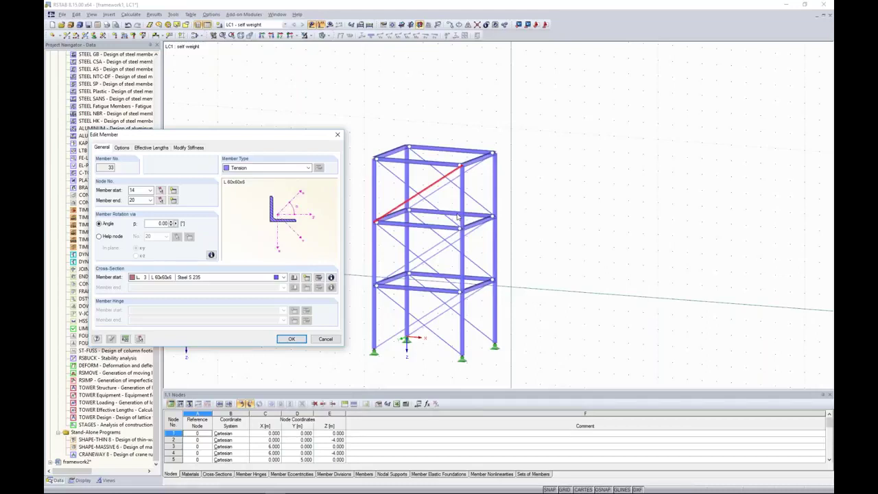
pyautogui.click(338, 135)
# - In the front XZ view, window-select the bracing in the middle and lower bays and delete it
pyautogui.hotkey('ctrl', '2')
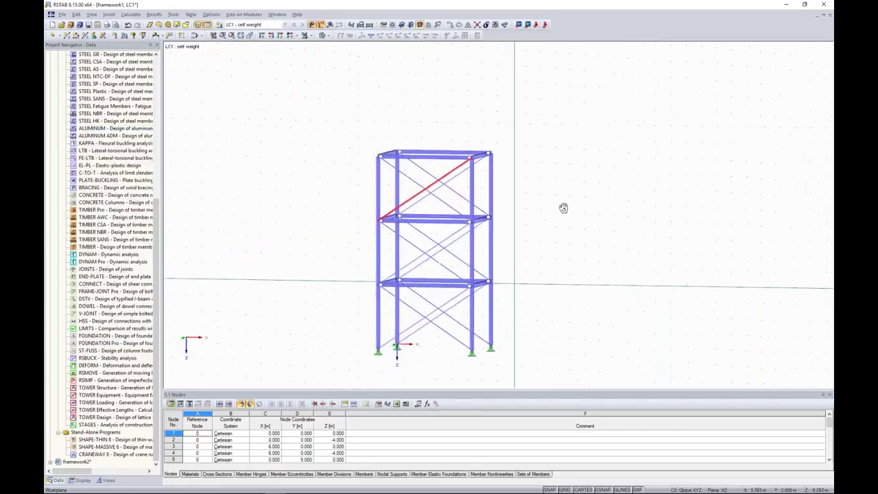
pyautogui.moveTo(469, 238); pyautogui.dragTo(410, 266)
pyautogui.moveTo(465, 310); pyautogui.dragTo(421, 336)
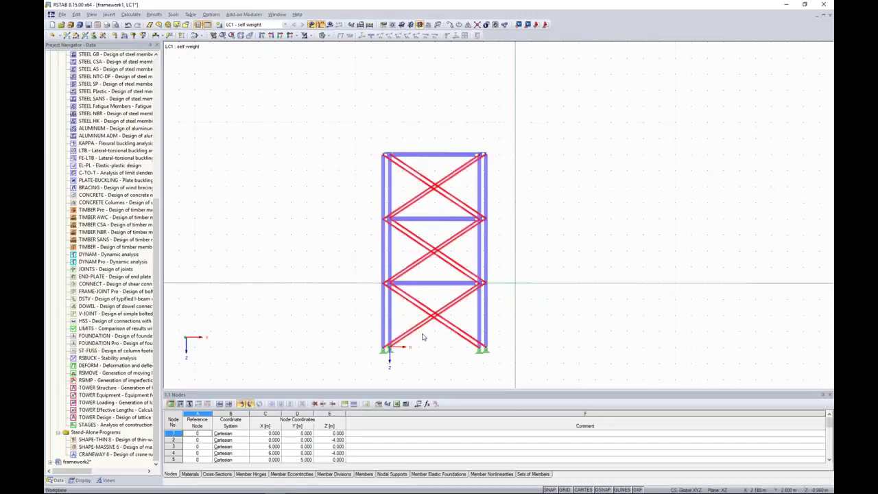
pyautogui.press('Delete')
pyautogui.keyDown('ctrl'); pyautogui.moveTo(638, 219); pyautogui.dragTo(646, 288, button='middle'); pyautogui.keyUp('ctrl')
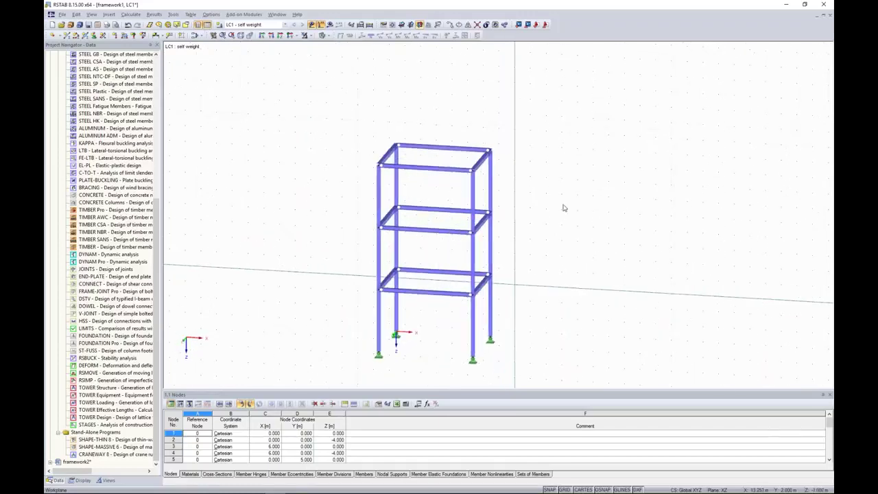
# - Undo the bracing deletion and enable exceptional handling to remove failing members individually
pyautogui.click(128, 24)
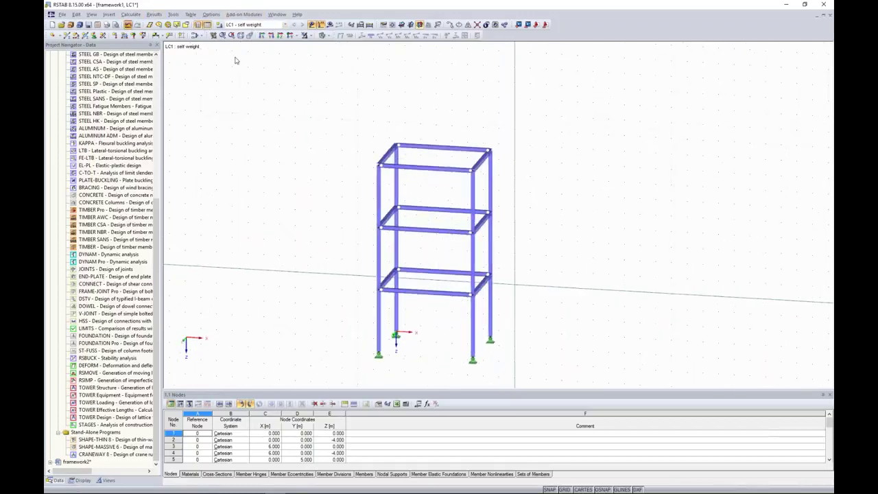
pyautogui.click(537, 150)
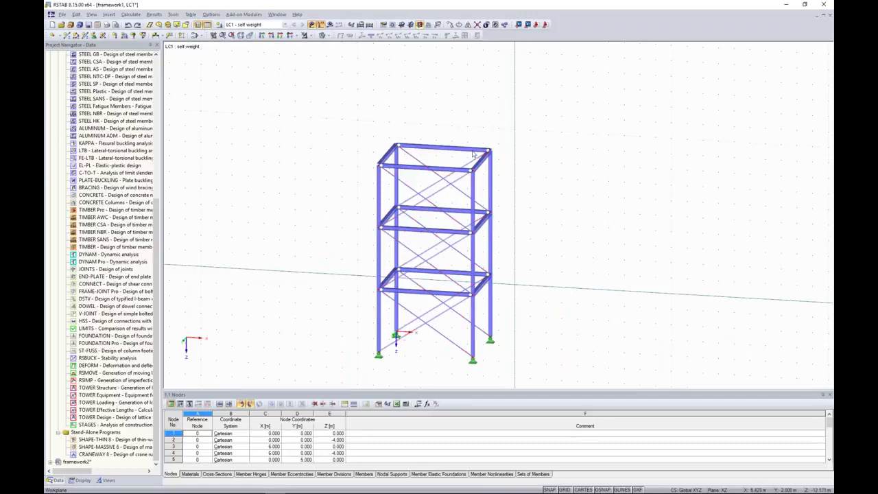
pyautogui.click(134, 14)
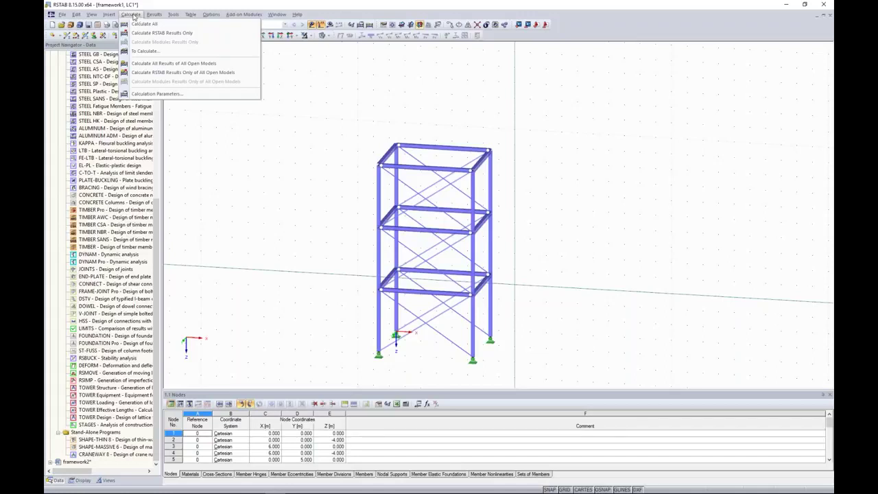
pyautogui.click(147, 95)
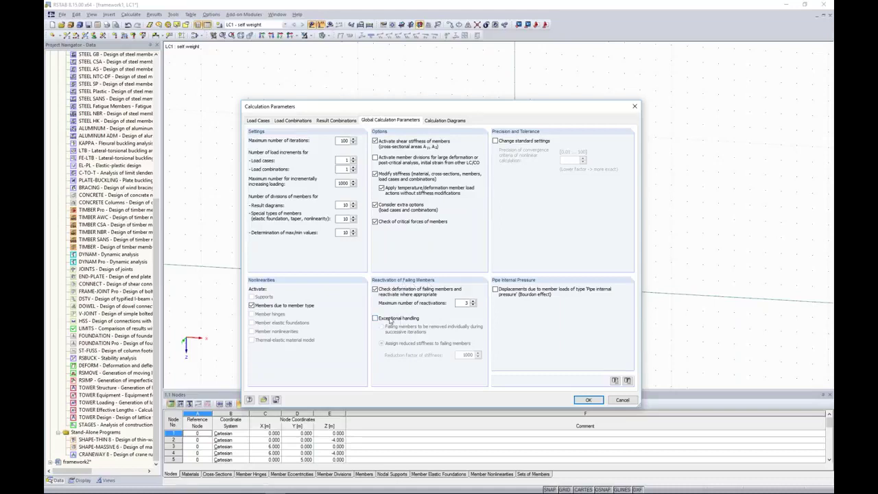
pyautogui.click(375, 318)
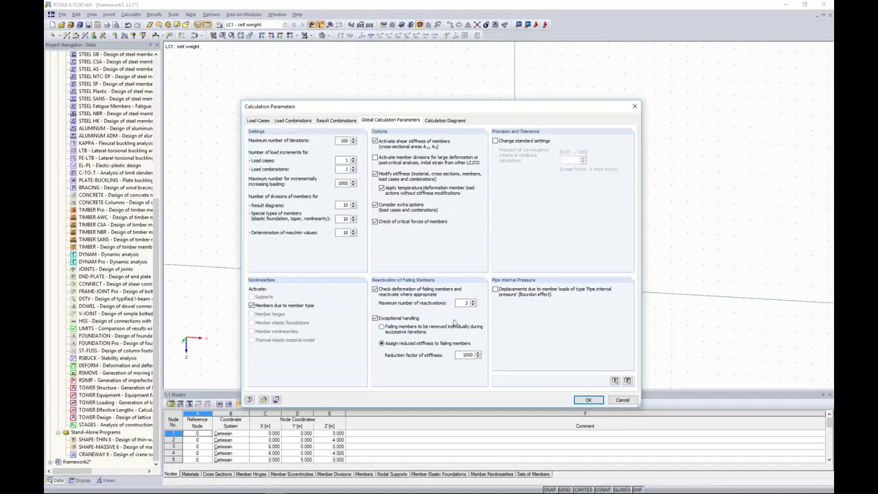
pyautogui.click(390, 328)
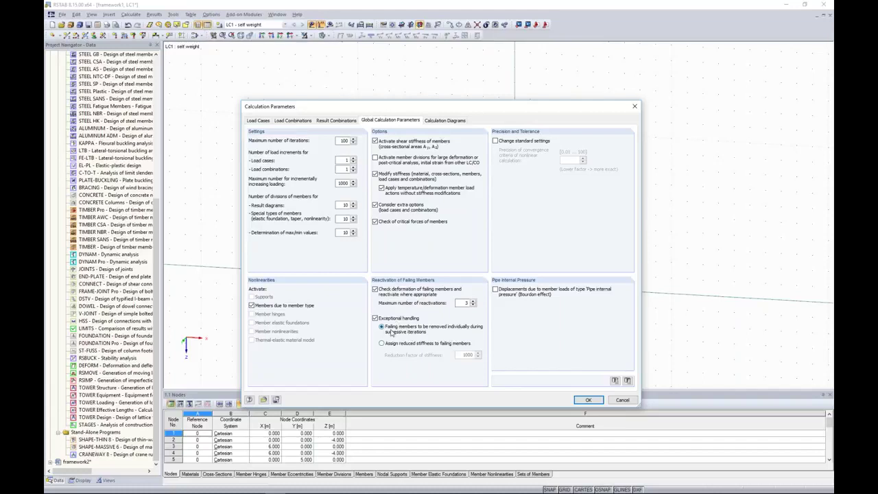
pyautogui.click(587, 399)
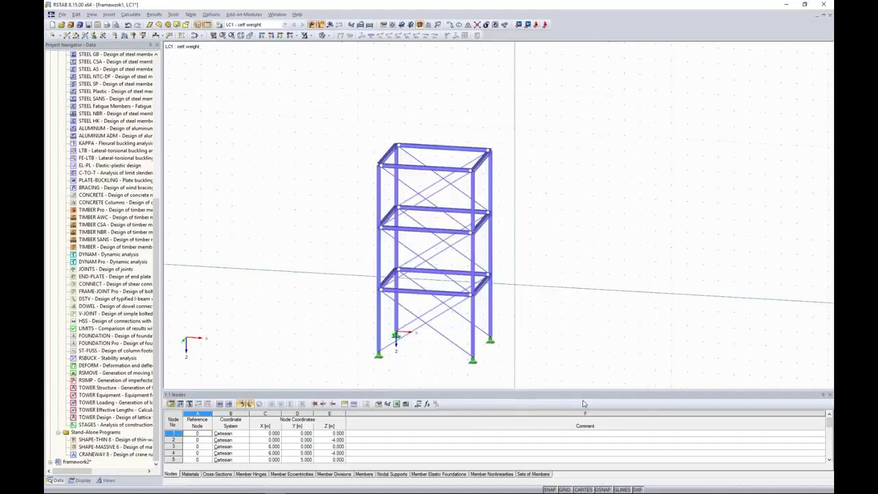
# - Calculate LC1 and inspect the axial forces, ranging 0.15 to -16.98 kN, on the braced frame
pyautogui.click(330, 25)
pyautogui.press('Return')
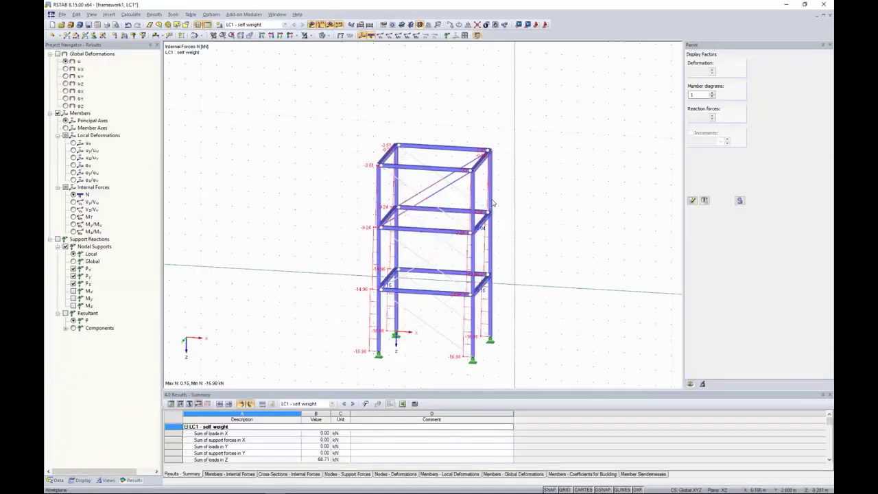
pyautogui.keyDown('ctrl'); pyautogui.moveTo(544, 135); pyautogui.dragTo(468, 133, button='middle'); pyautogui.keyUp('ctrl')
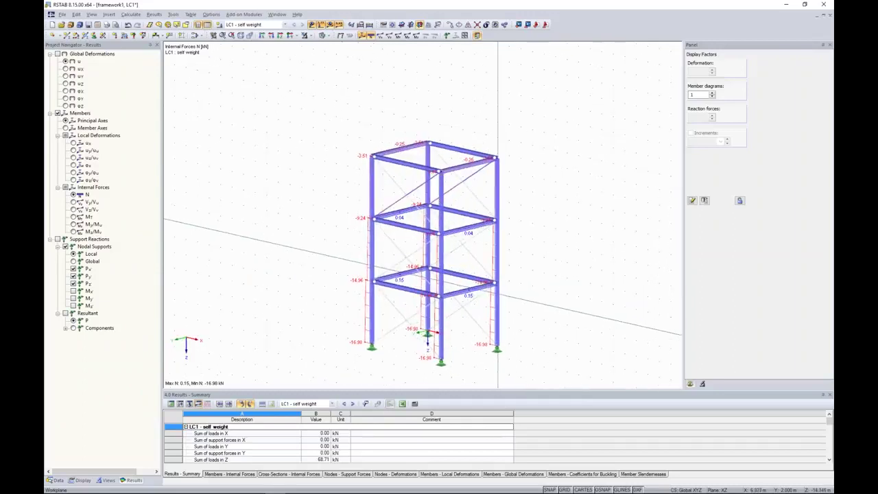
pyautogui.click(417, 190)
pyautogui.keyDown('ctrl'); pyautogui.moveTo(497, 124); pyautogui.dragTo(521, 104, button='middle'); pyautogui.keyUp('ctrl')
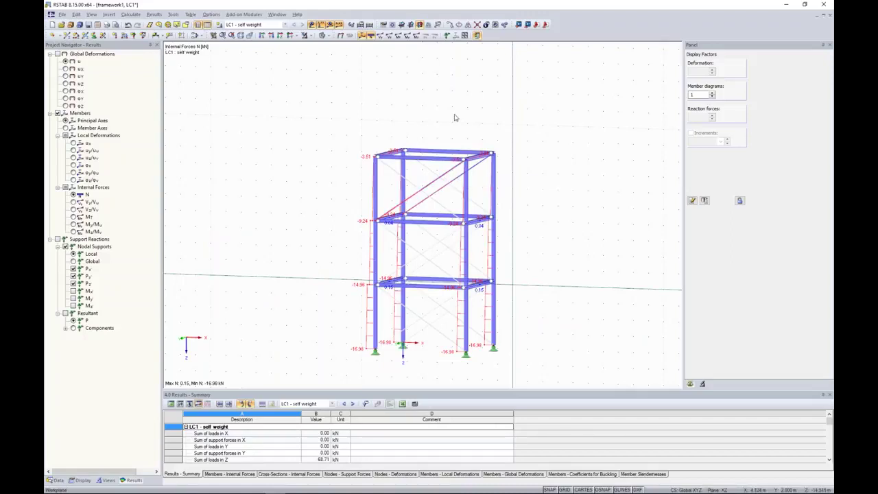
# - Assign failing members reduced stiffness with factor 1000, accepting deletion of existing results
pyautogui.click(131, 13)
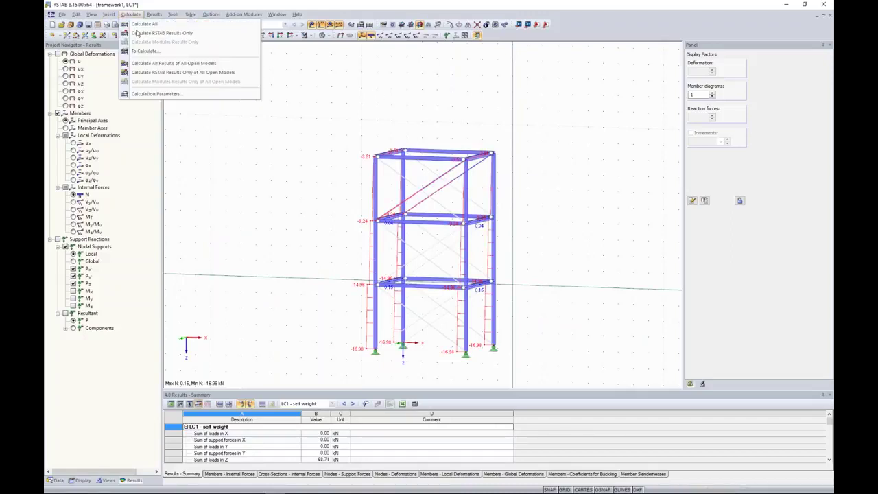
pyautogui.click(169, 94)
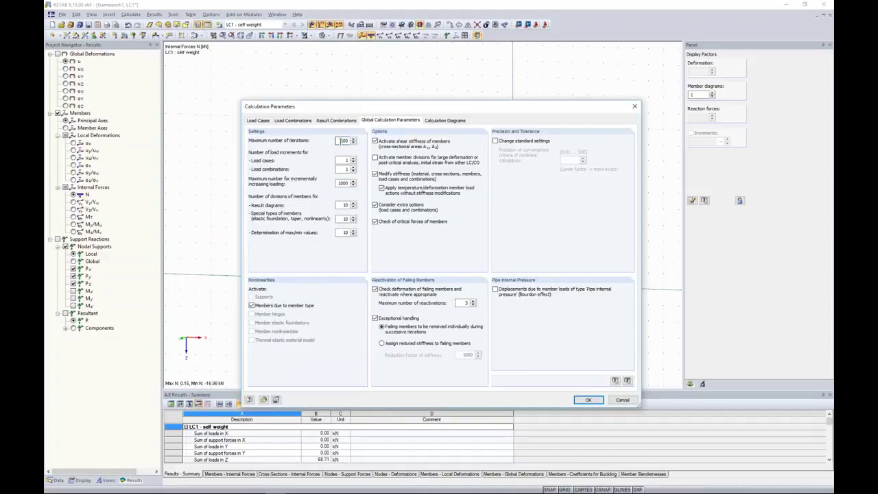
pyautogui.doubleClick(343, 140)
pyautogui.click(395, 342)
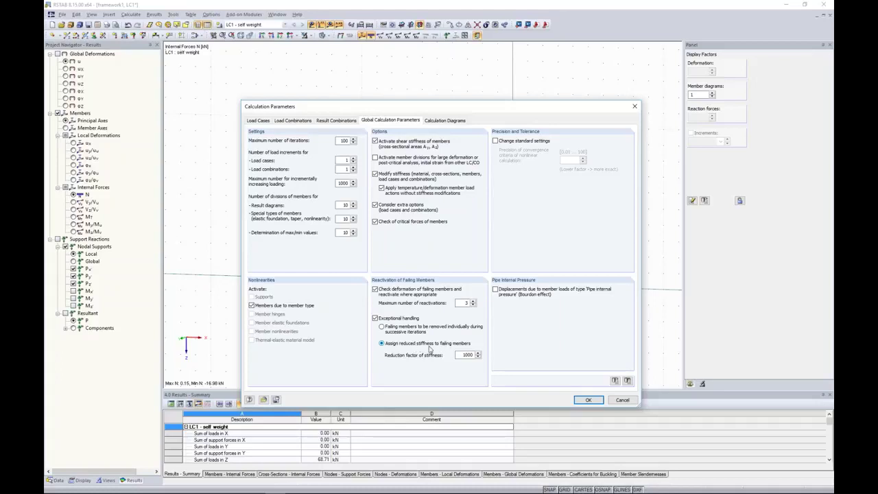
pyautogui.doubleClick(467, 355)
pyautogui.click(588, 400)
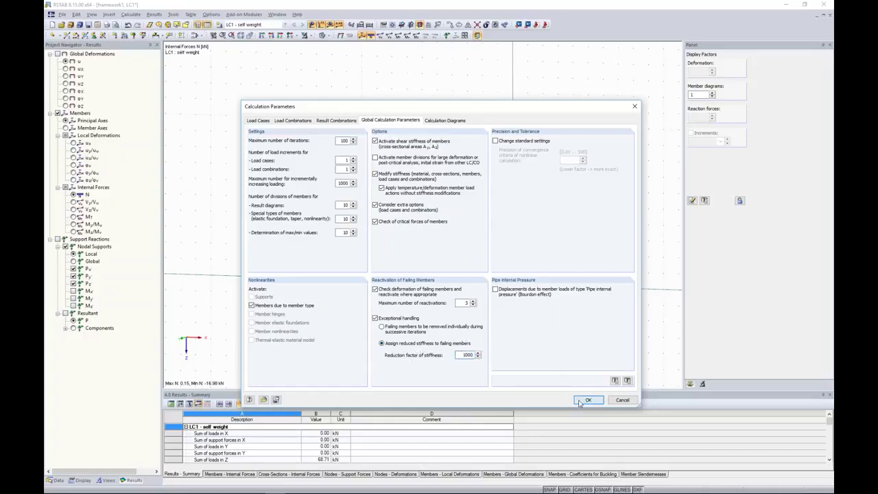
pyautogui.click(425, 274)
# - Recalculate LC1 with the reduced-stiffness setting and select the top-bay X-bracing diagonals
pyautogui.click(329, 25)
pyautogui.press('Return')
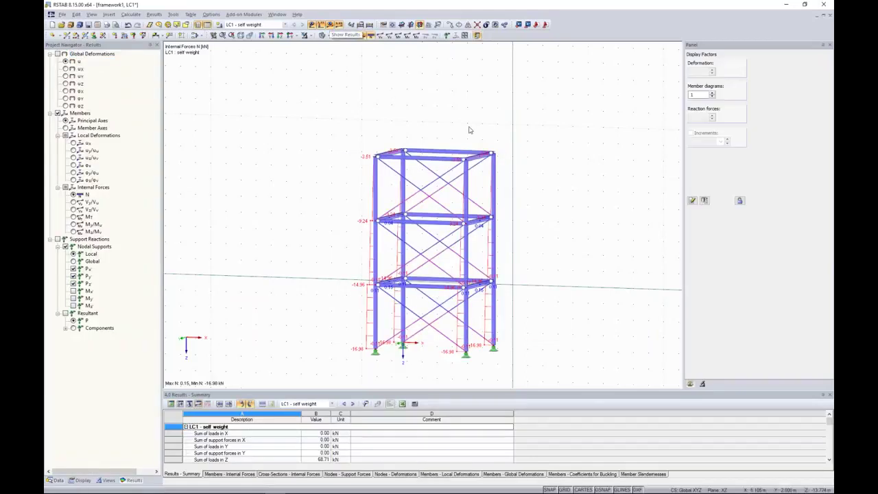
pyautogui.click(446, 184)
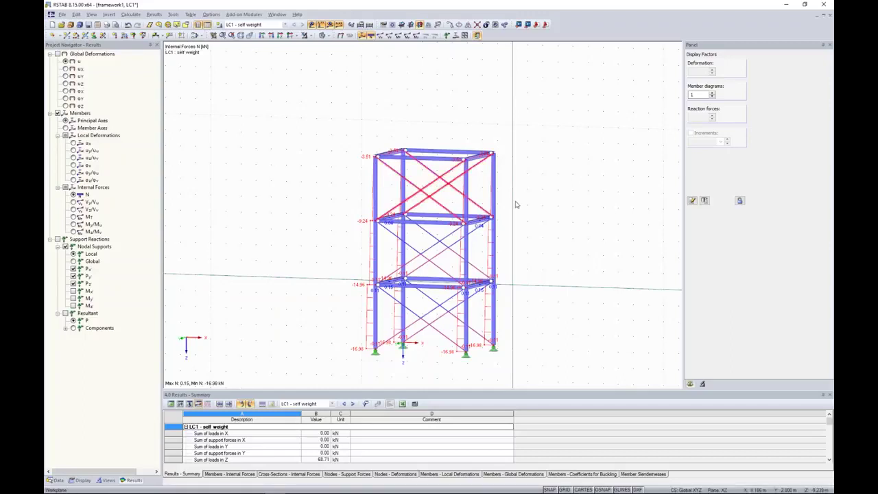
# - Deselect the bracing, then browse the Views list, expanding and collapsing Members by Type
pyautogui.click(331, 149)
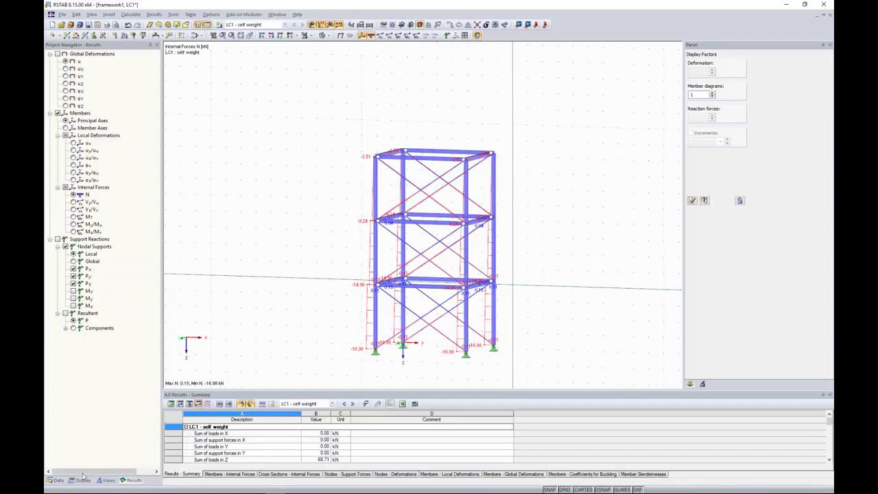
pyautogui.click(103, 479)
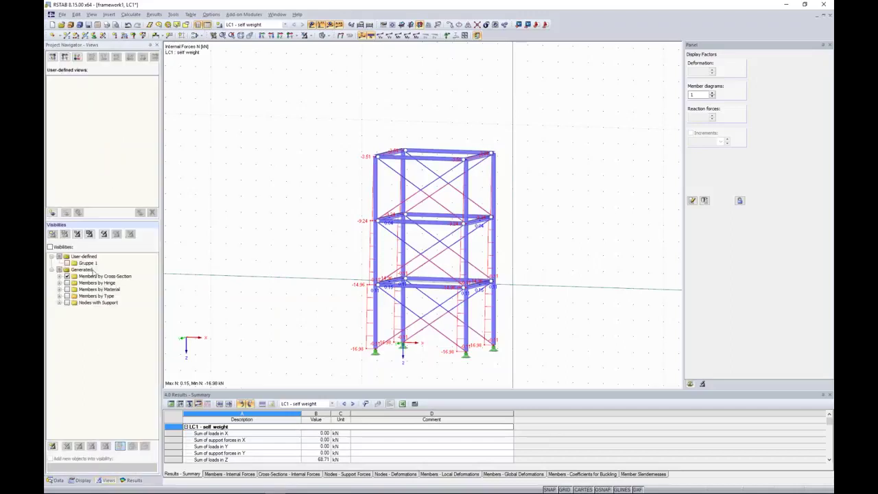
pyautogui.click(59, 296)
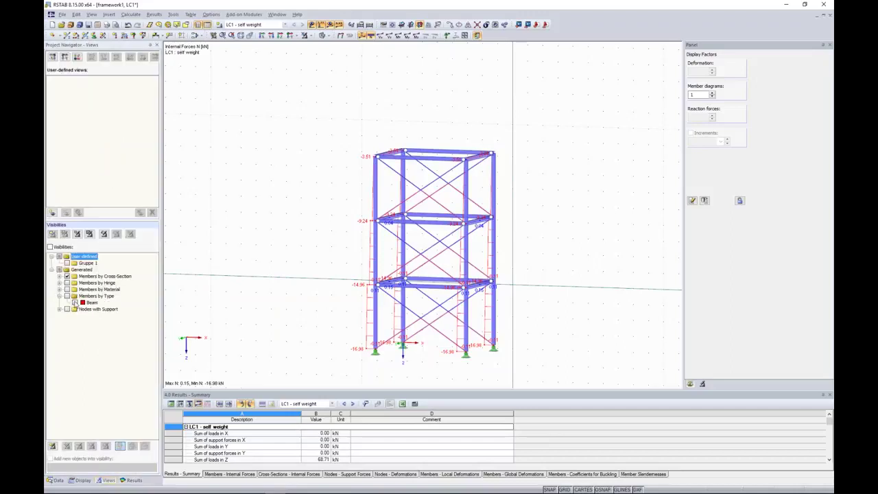
pyautogui.click(59, 296)
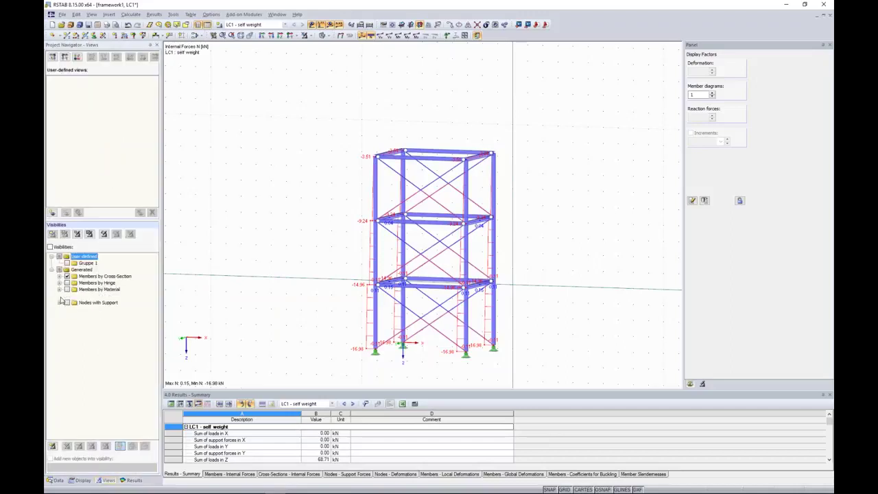
# - Use Select Special to select all members of type Tension
pyautogui.rightClick(278, 196)
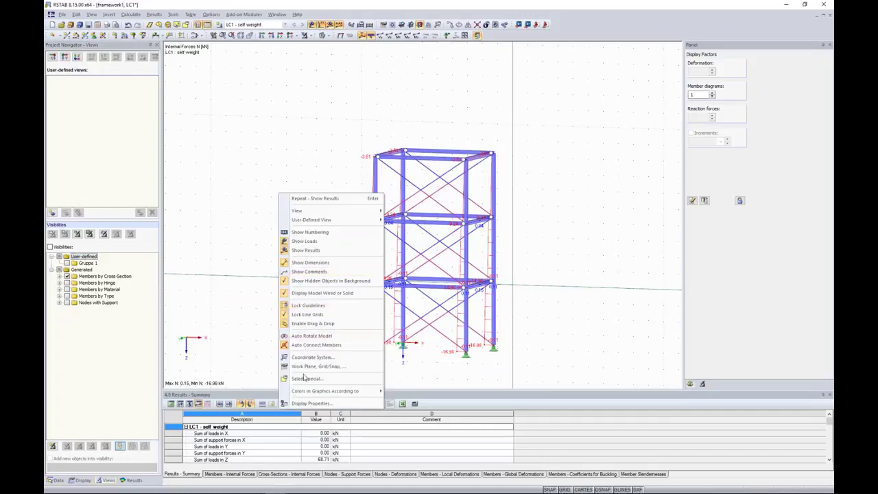
pyautogui.press('Escape')
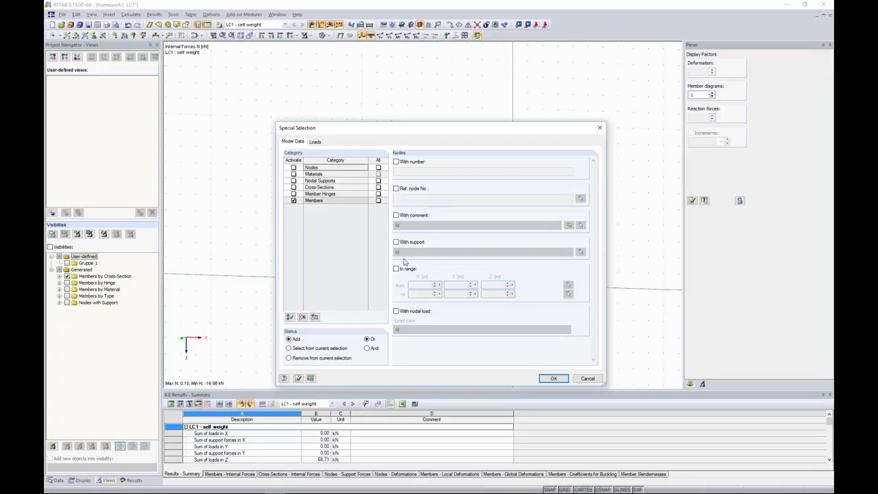
pyautogui.click(313, 200)
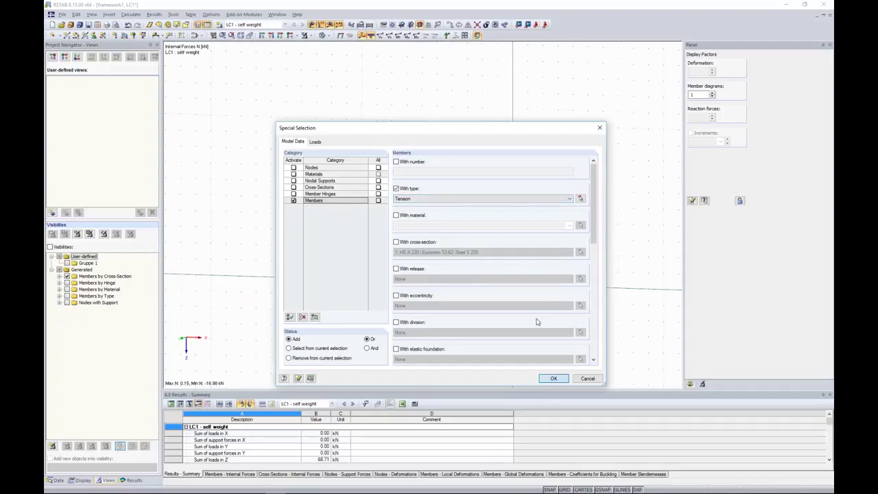
pyautogui.click(554, 378)
# - Show only the selected tension members, greying out the rest of the frame
pyautogui.click(313, 36)
pyautogui.click(315, 39)
pyautogui.click(390, 90)
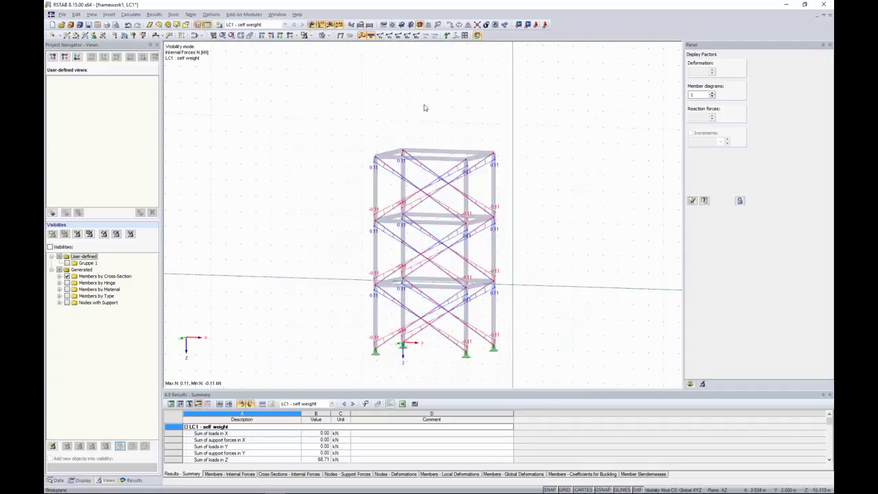
pyautogui.moveTo(419, 106)
pyautogui.keyDown('ctrl'); pyautogui.mouseDown(button='middle')
pyautogui.moveTo(343, 144)
pyautogui.moveTo(394, 145)
pyautogui.moveTo(416, 93)
pyautogui.mouseUp(button='middle'); pyautogui.keyUp('ctrl')
pyautogui.keyDown('ctrl'); pyautogui.moveTo(384, 120); pyautogui.dragTo(396, 123, button='middle'); pyautogui.keyUp('ctrl')
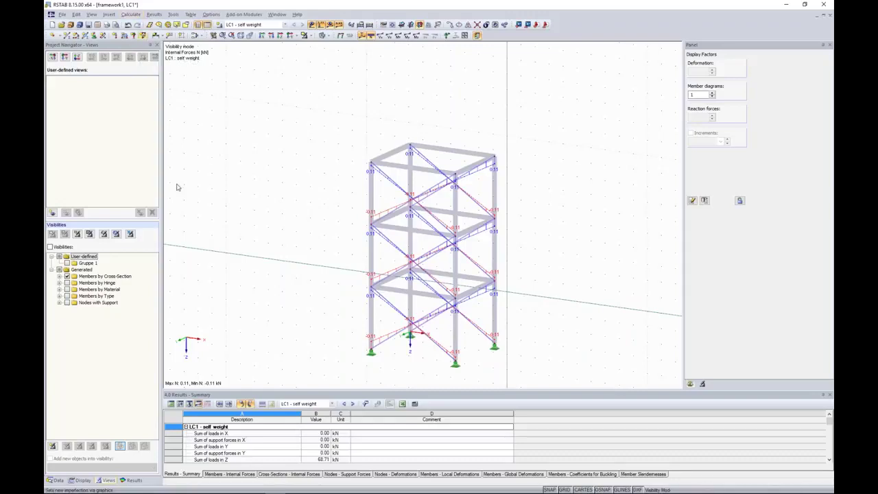
# - Close the Edit Member and New Member Load dialogs without changes, and open framework2 from Data
pyautogui.click(56, 482)
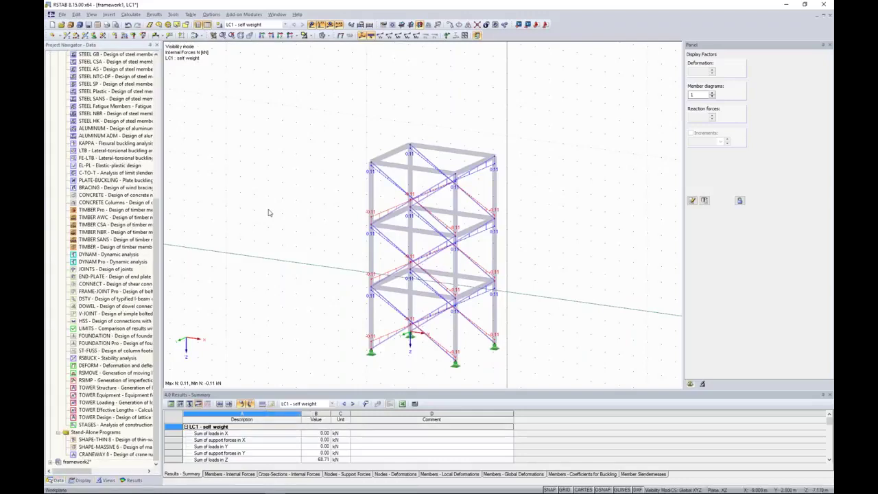
pyautogui.scroll(4, 268, 214)
pyautogui.scroll(-5, 269, 214)
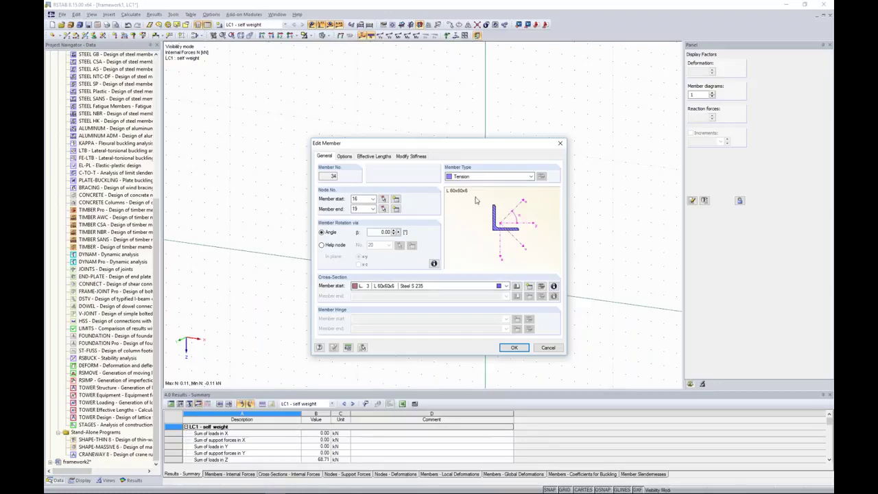
pyautogui.click(559, 145)
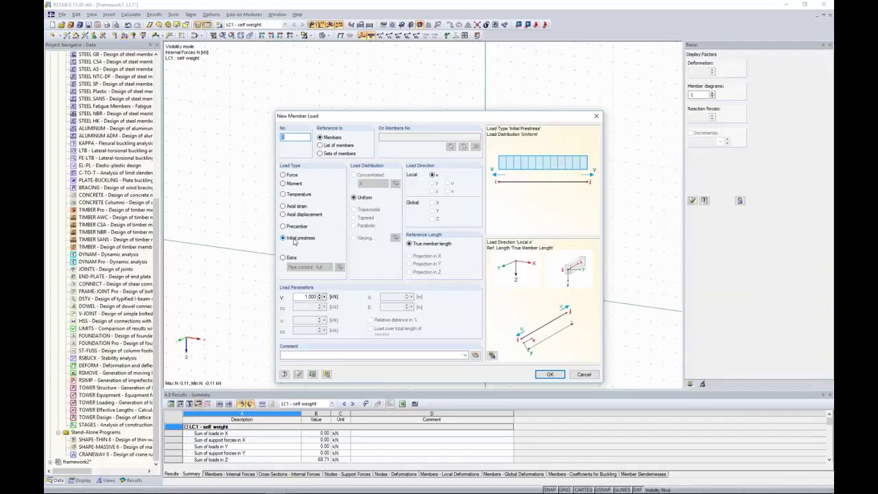
pyautogui.click(583, 374)
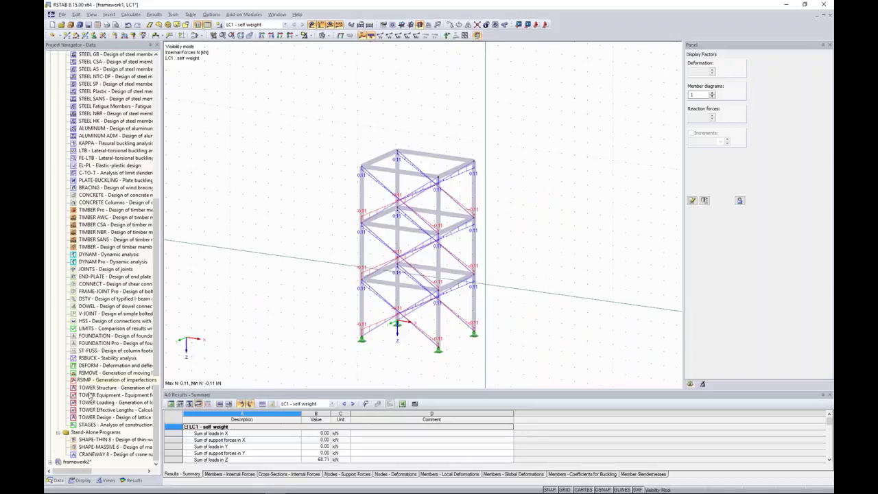
pyautogui.doubleClick(75, 462)
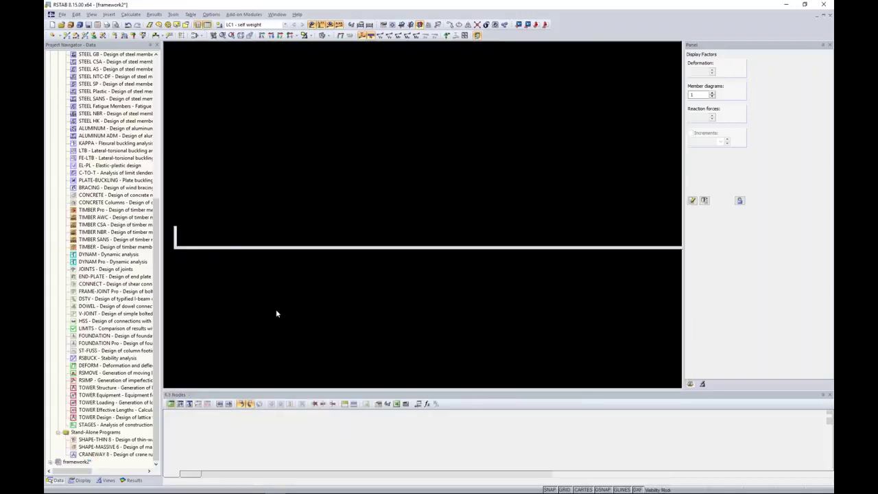
# - Frame and box-select both towers, orbit the model, then calculate LC1 (max deformation 194.9 mm)
pyautogui.scroll(-3, 411, 235)
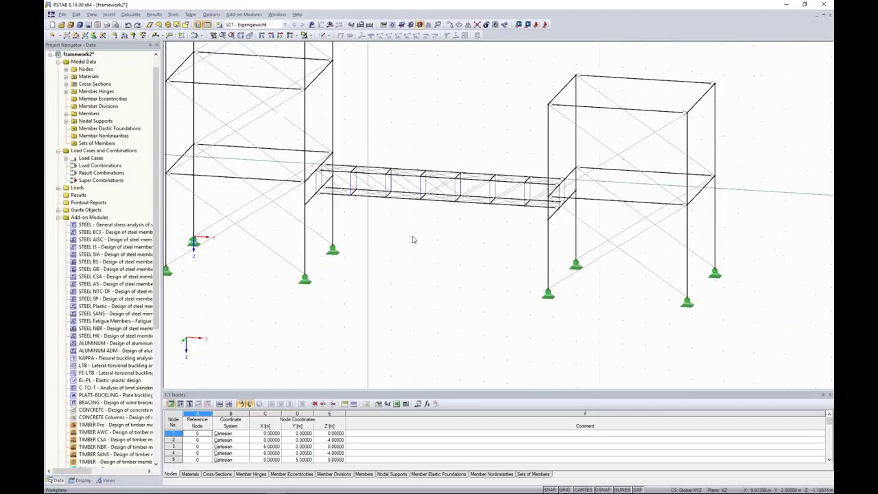
pyautogui.scroll(-1, 416, 116)
pyautogui.moveTo(415, 117); pyautogui.dragTo(440, 168, button='middle')
pyautogui.moveTo(251, 84); pyautogui.dragTo(374, 308)
pyautogui.moveTo(473, 144); pyautogui.dragTo(618, 294)
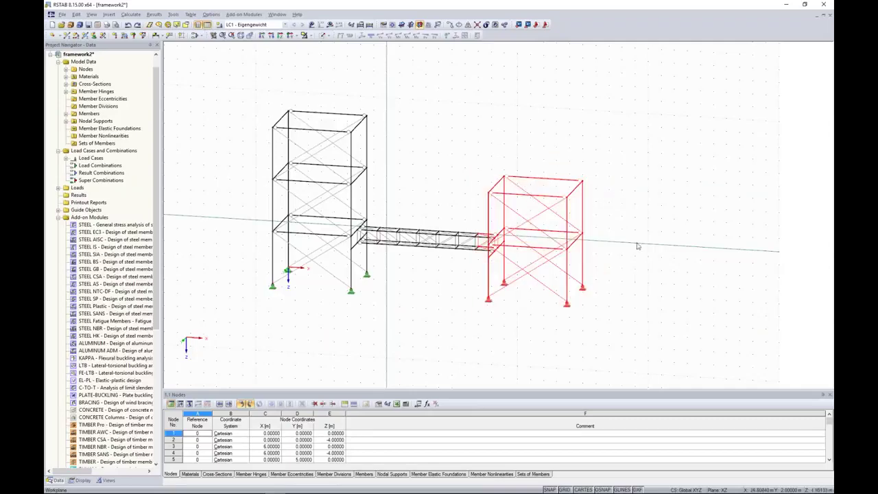
pyautogui.click(616, 137)
pyautogui.keyDown('ctrl'); pyautogui.moveTo(615, 137); pyautogui.dragTo(414, 193, button='middle'); pyautogui.keyUp('ctrl')
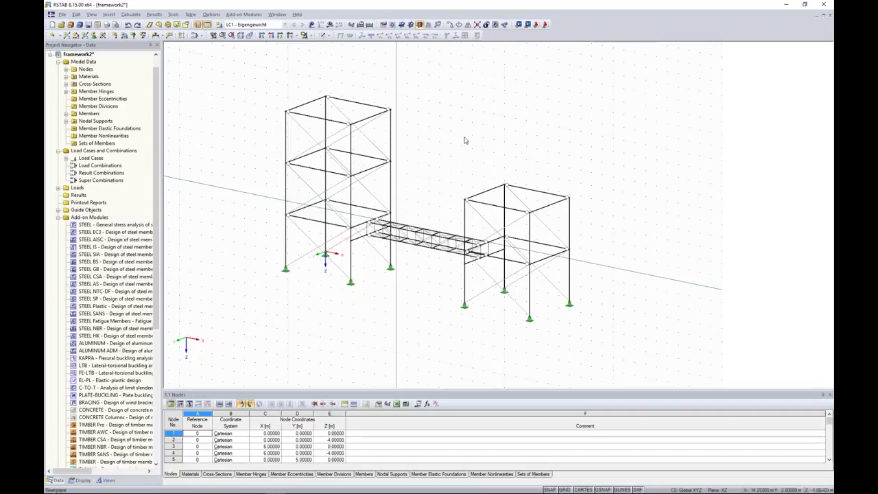
pyautogui.click(330, 25)
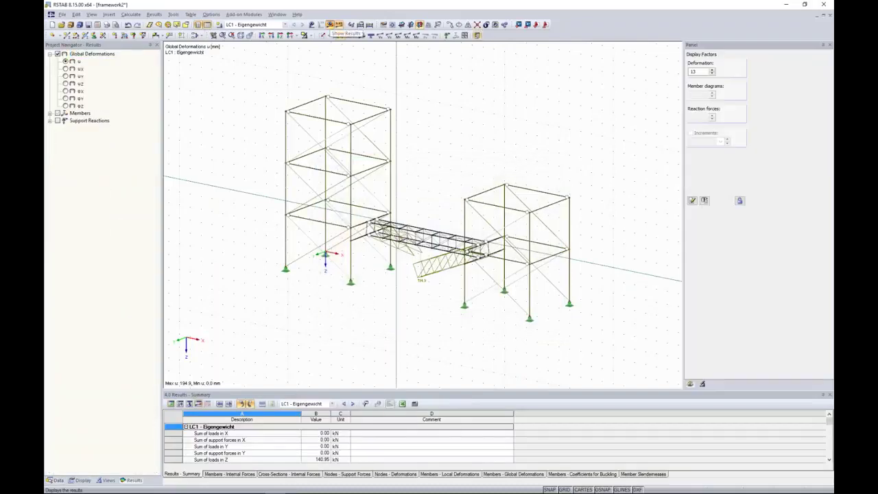
pyautogui.scroll(5, 421, 240)
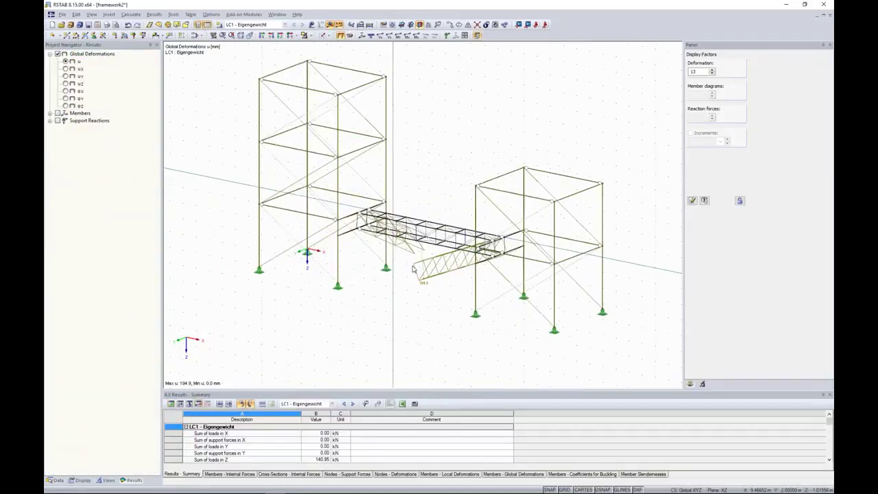
pyautogui.scroll(1, 428, 249)
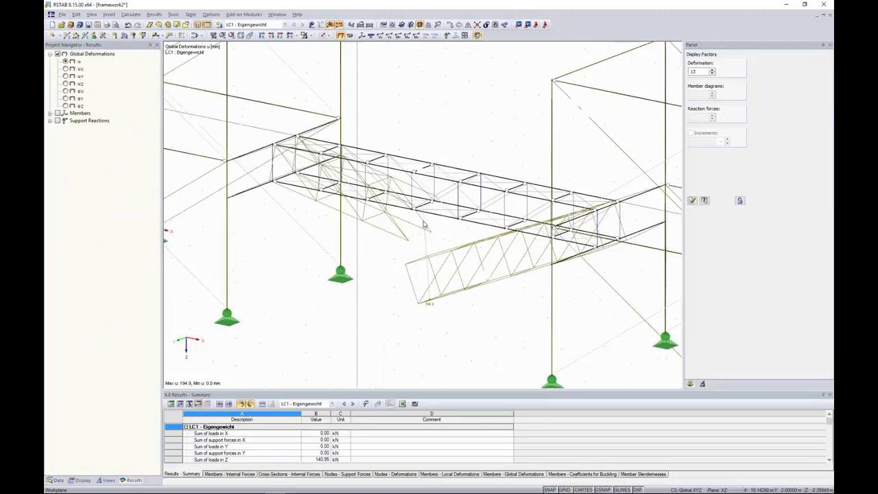
pyautogui.scroll(1, 404, 248)
pyautogui.keyDown('ctrl'); pyautogui.moveTo(379, 272); pyautogui.dragTo(427, 270, button='middle'); pyautogui.keyUp('ctrl')
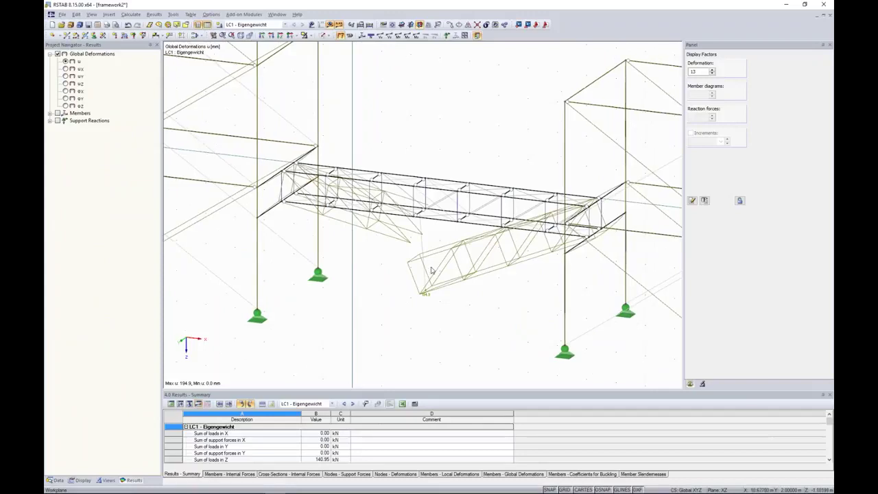
pyautogui.scroll(-1, 443, 138)
pyautogui.scroll(-1, 446, 132)
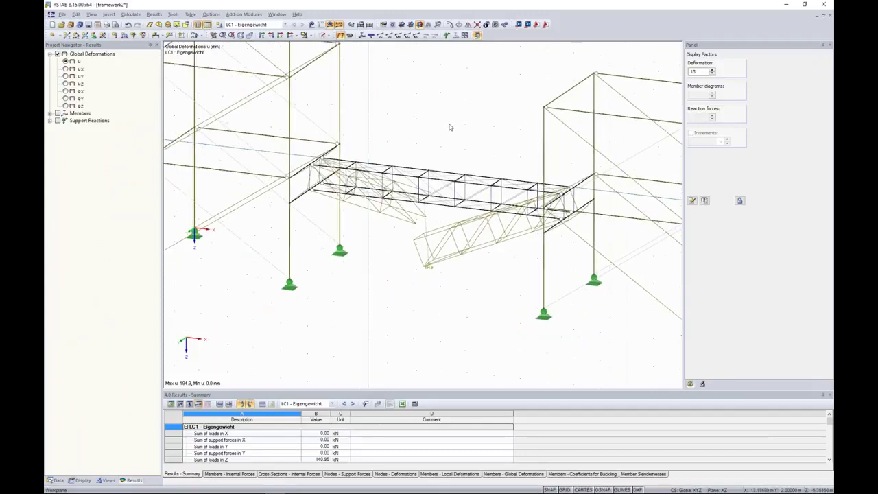
pyautogui.scroll(-4, 445, 150)
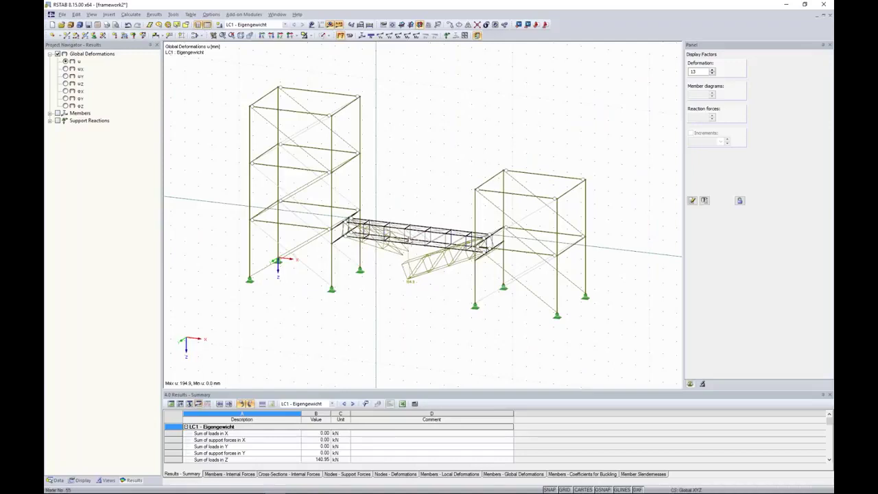
pyautogui.click(173, 14)
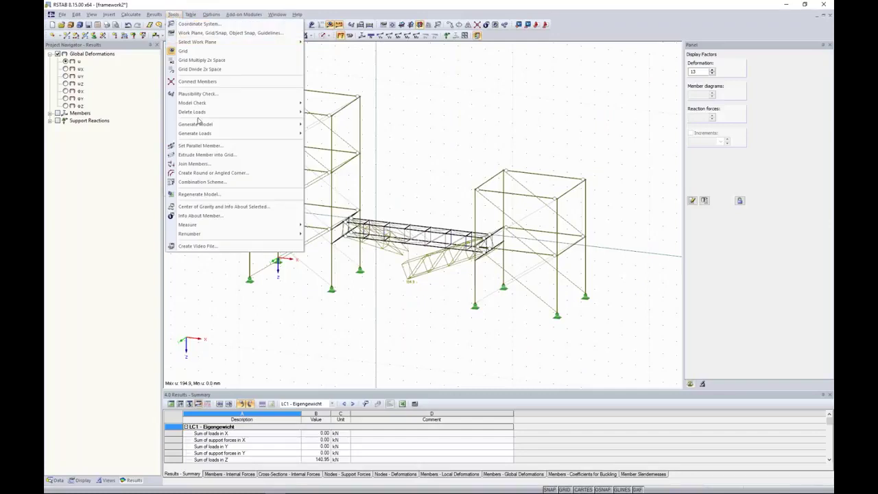
pyautogui.moveTo(199, 104)
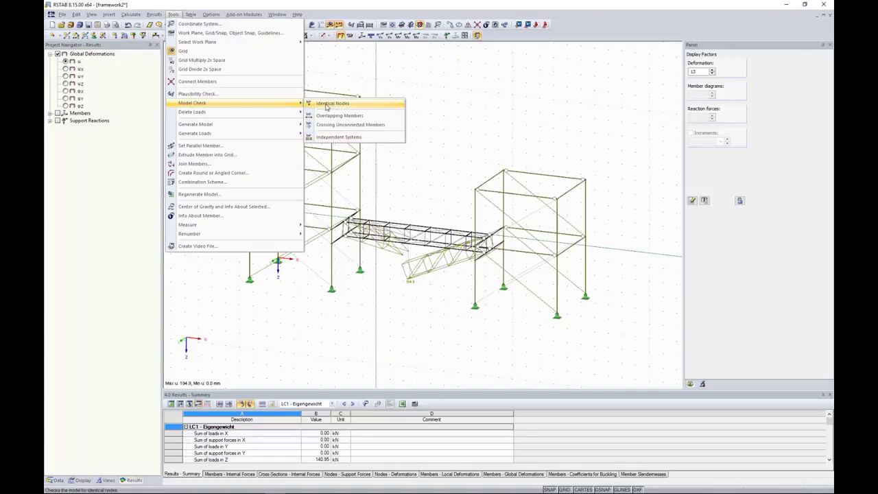
pyautogui.click(340, 140)
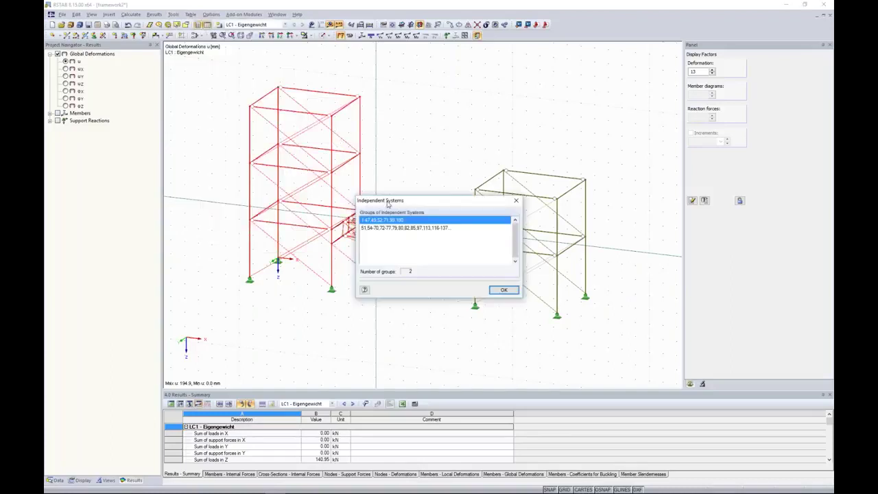
pyautogui.moveTo(397, 204); pyautogui.dragTo(381, 299)
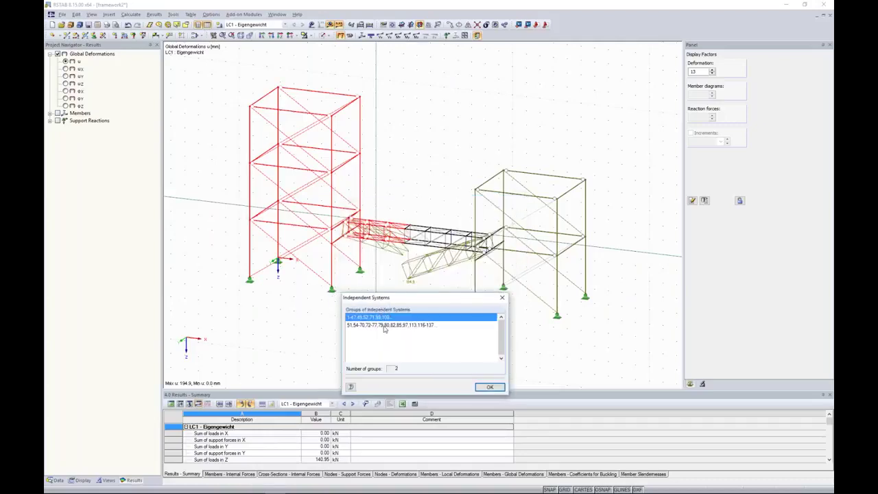
pyautogui.click(388, 325)
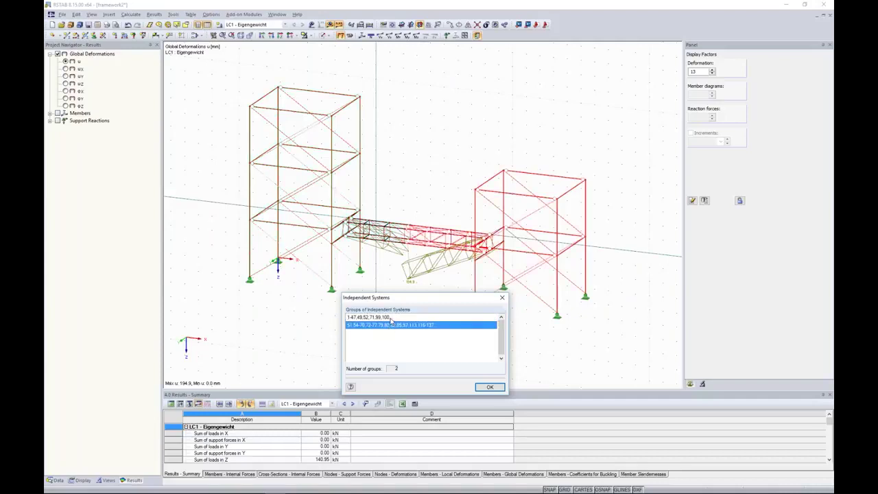
pyautogui.click(391, 318)
pyautogui.click(388, 326)
pyautogui.click(388, 317)
pyautogui.click(388, 325)
pyautogui.click(490, 388)
pyautogui.click(406, 233)
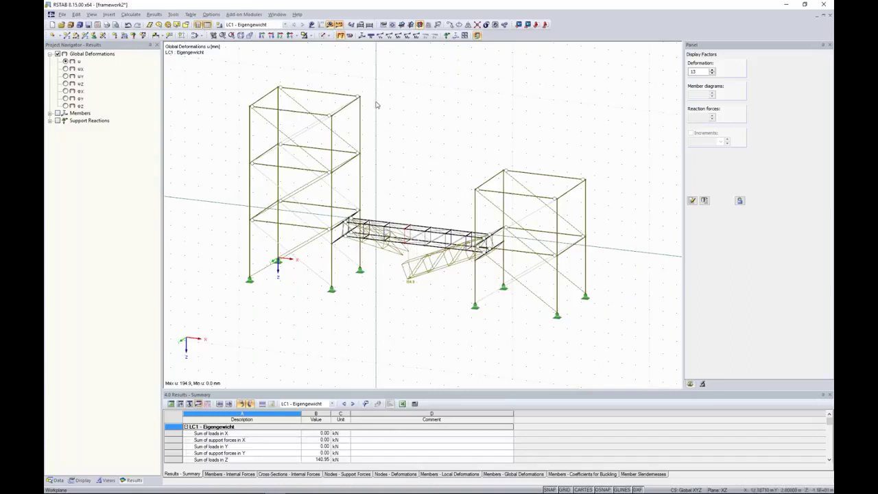
# - Run the Identical Nodes check and browse the node groups such as 31/68 and 32/67
pyautogui.click(172, 15)
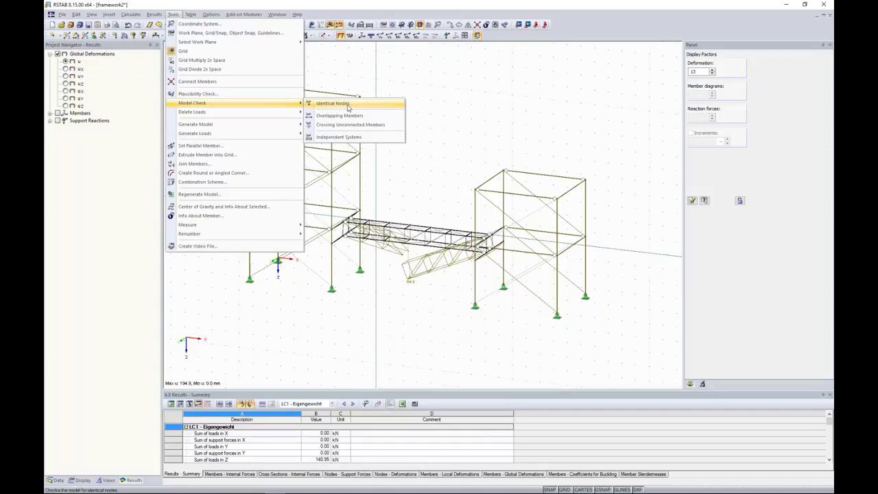
pyautogui.click(336, 104)
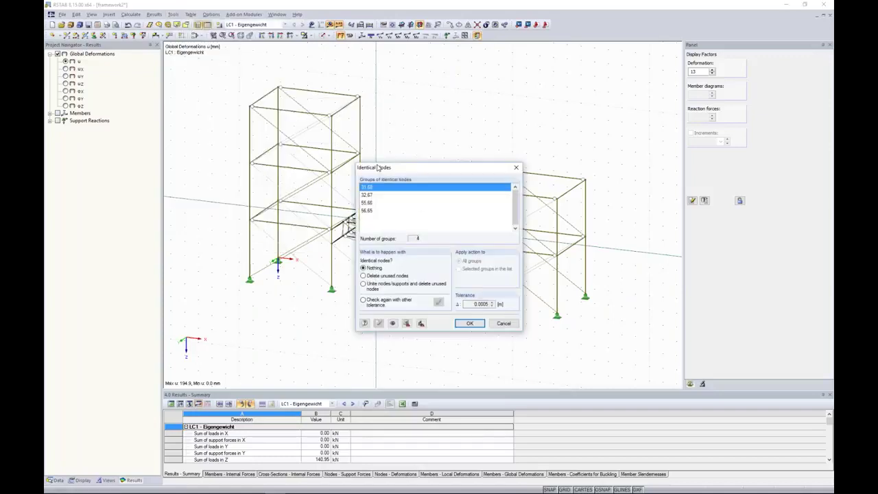
pyautogui.moveTo(403, 169); pyautogui.dragTo(243, 190)
pyautogui.click(216, 215)
pyautogui.click(216, 222)
pyautogui.click(217, 208)
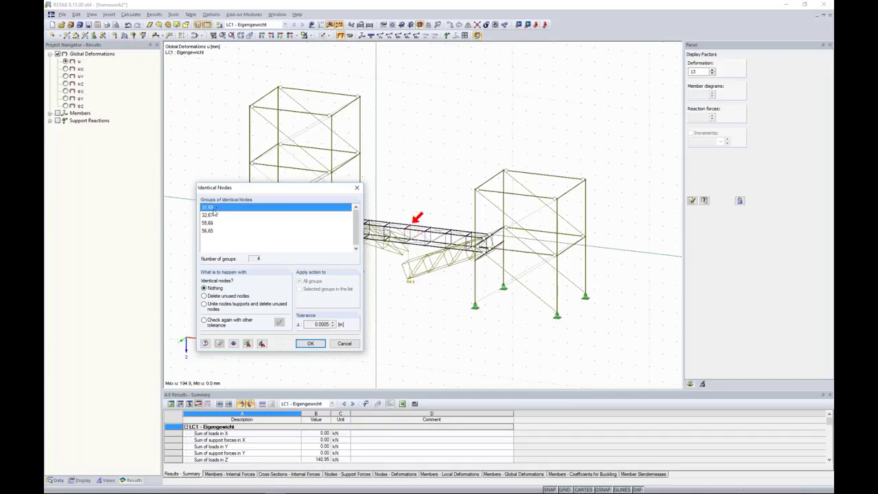
pyautogui.moveTo(312, 325); pyautogui.dragTo(328, 325)
pyautogui.click(209, 215)
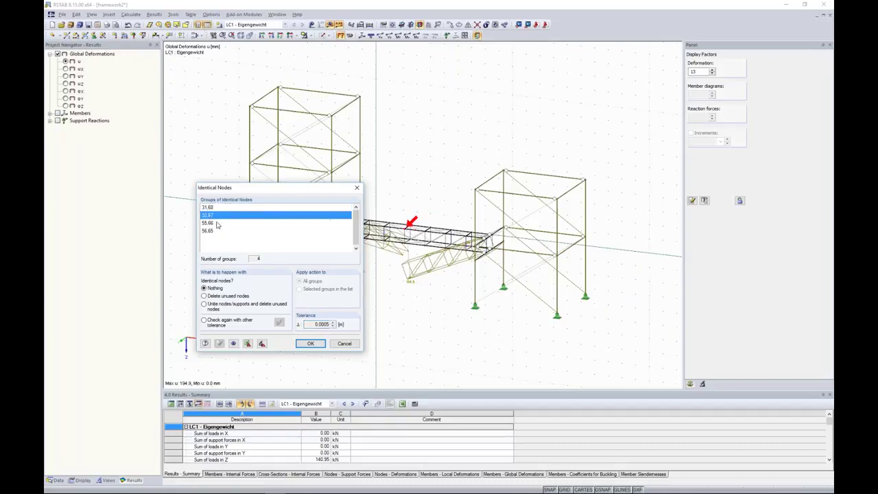
pyautogui.doubleClick(317, 324)
# - Close the check unchanged and zoom in on the flagged bridge truss node
pyautogui.click(316, 345)
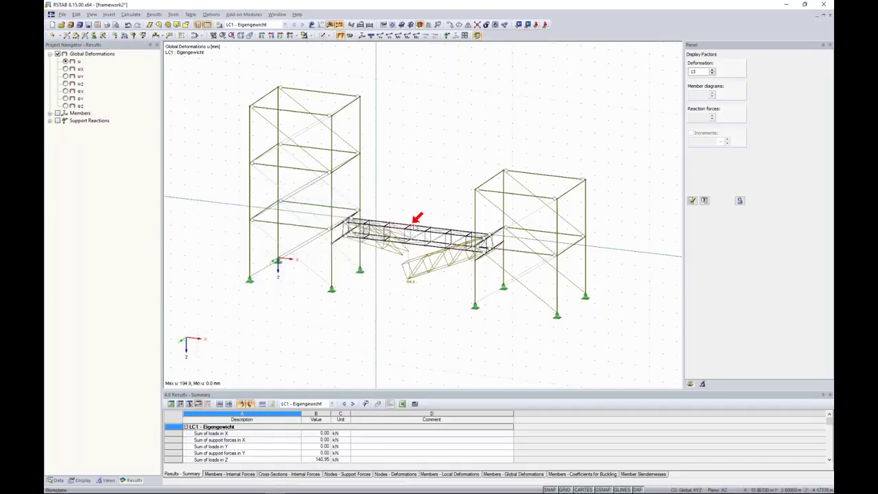
pyautogui.scroll(10, 417, 219)
pyautogui.moveTo(419, 221); pyautogui.dragTo(411, 202, button='middle')
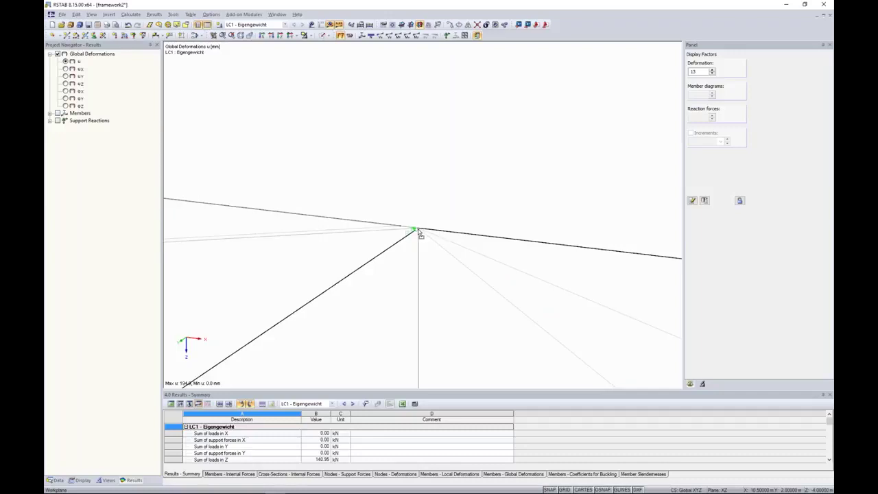
# - Edit the coincident node, agreeing to delete the existing results
pyautogui.doubleClick(420, 230)
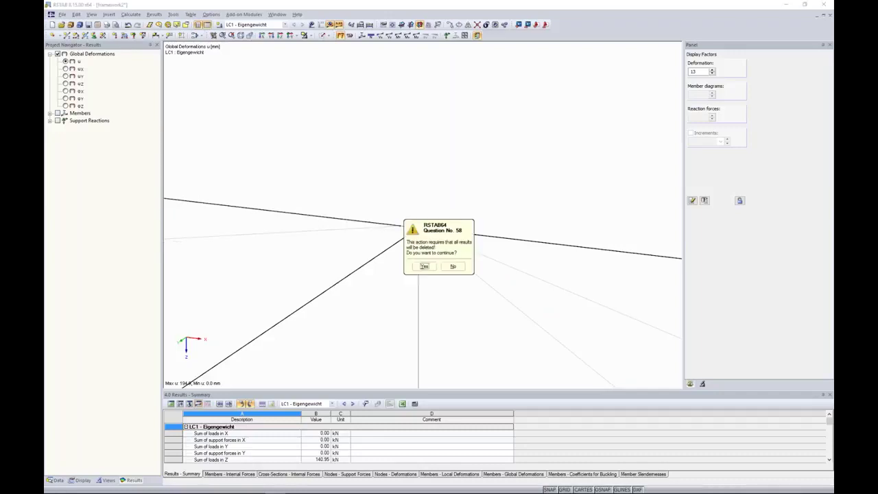
pyautogui.click(425, 267)
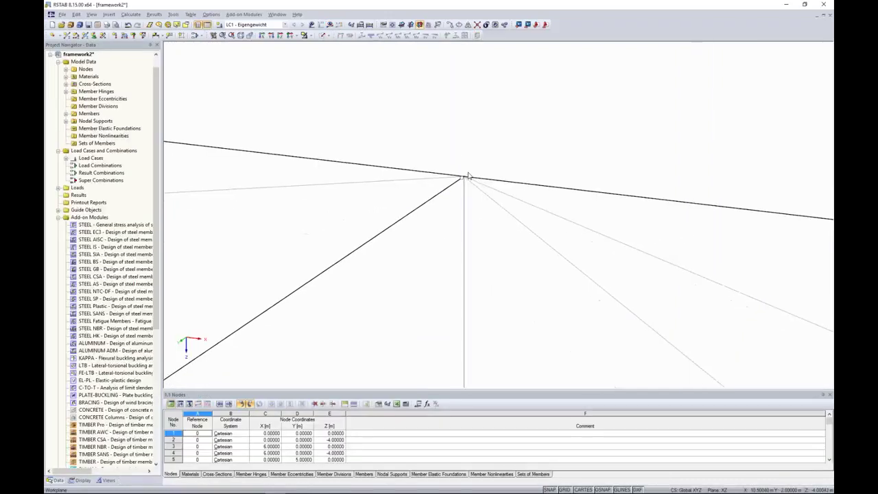
pyautogui.scroll(-5, 468, 176)
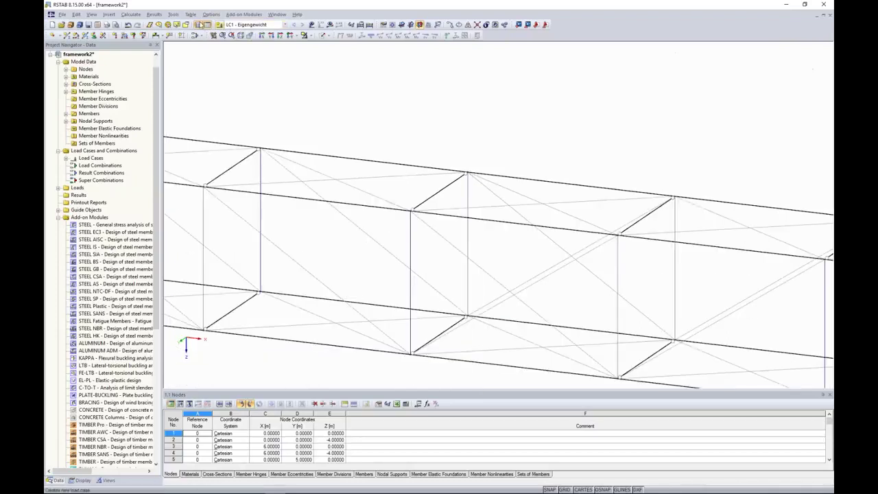
# - Unite identical nodes, delete unused ones, and recalculate LC1 (max deformation 1.4 mm)
pyautogui.click(172, 14)
pyautogui.moveTo(293, 103)
pyautogui.click(356, 104)
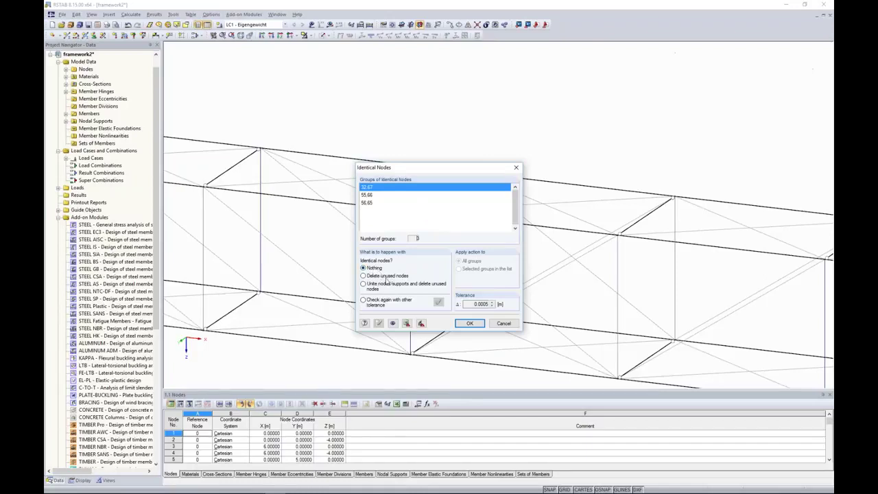
pyautogui.click(377, 288)
pyautogui.click(469, 325)
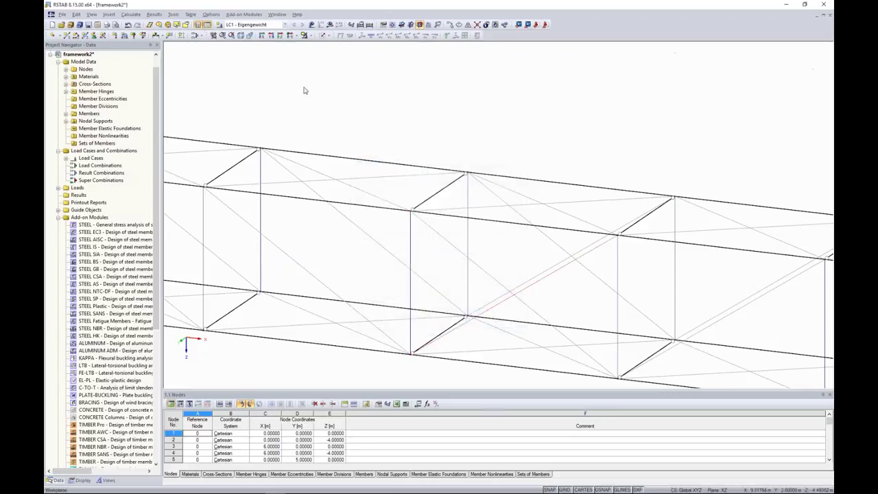
pyautogui.click(330, 24)
pyautogui.click(426, 265)
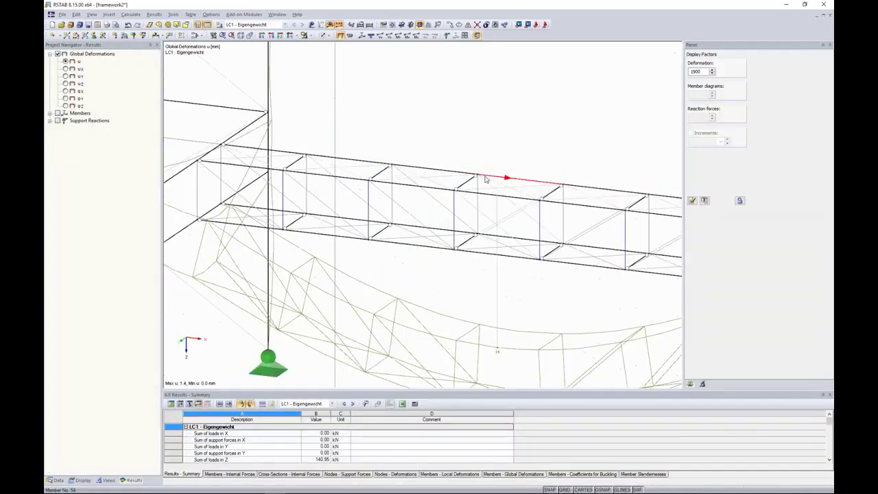
# - Zoom out and pan to view the entire deformed framework2 structure
pyautogui.scroll(-5, 485, 179)
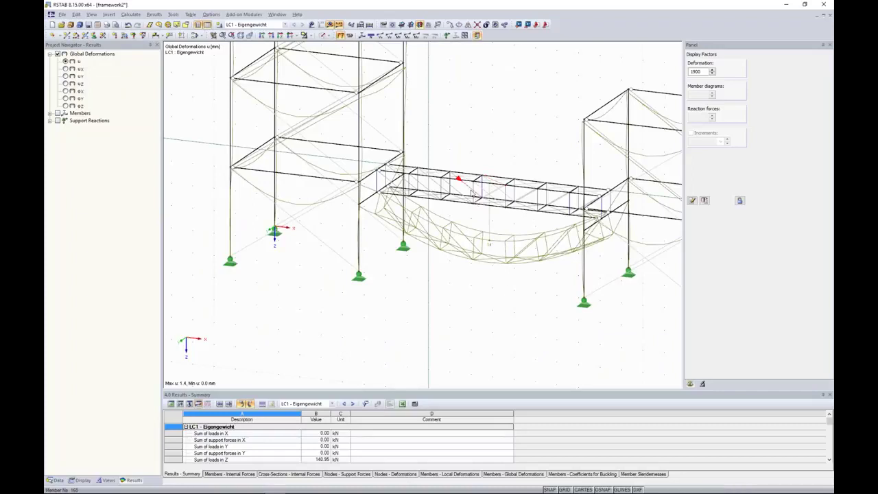
pyautogui.scroll(-3, 454, 180)
pyautogui.moveTo(582, 139); pyautogui.dragTo(539, 211, button='middle')
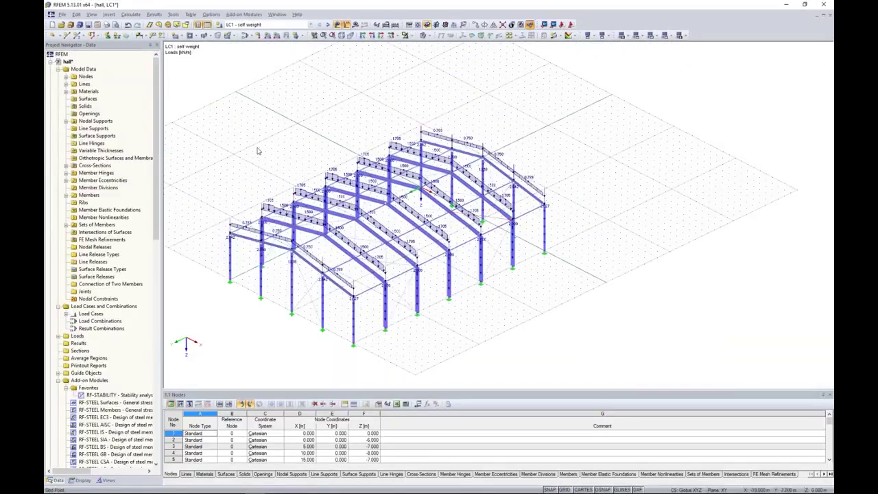
# - Review Calculation Parameters, then calculate the hall, which fails with instability at FE node 34
pyautogui.click(130, 14)
pyautogui.click(157, 94)
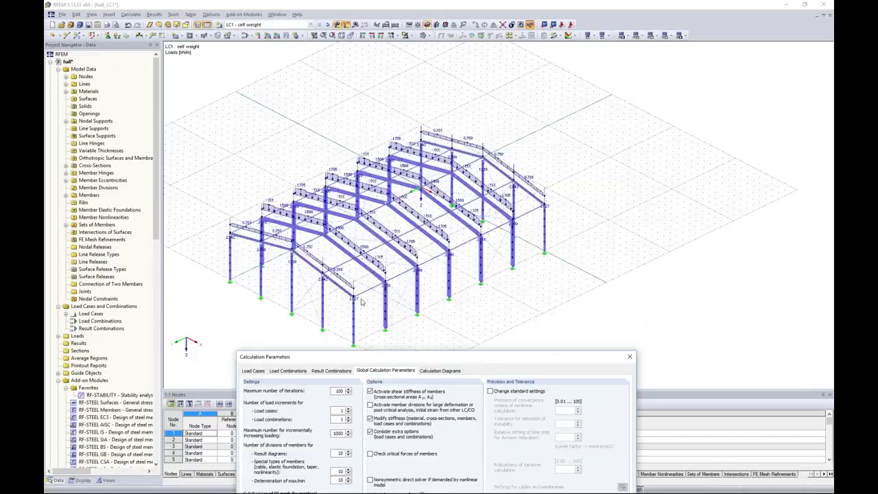
pyautogui.moveTo(418, 357); pyautogui.dragTo(418, 340)
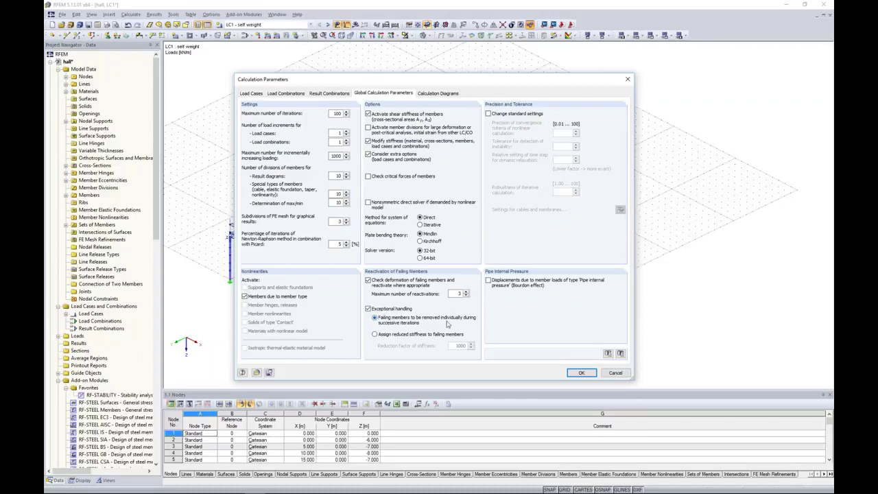
pyautogui.click(581, 372)
pyautogui.click(355, 25)
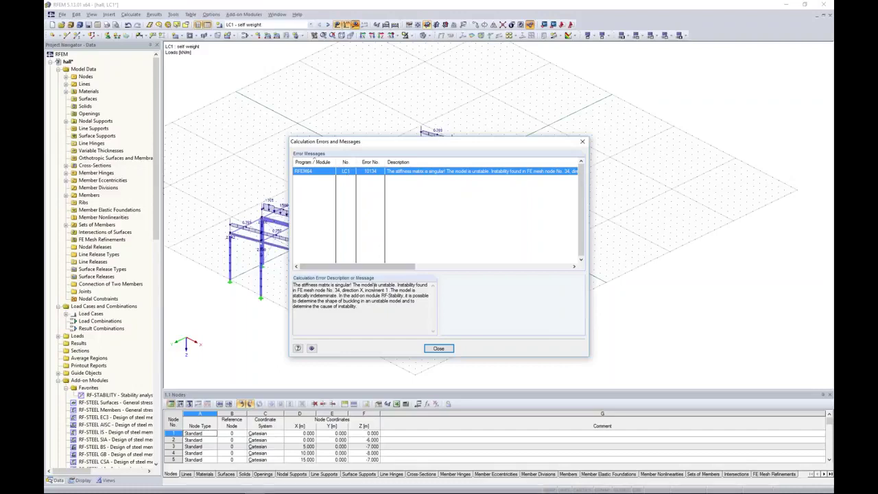
# - Read the RF-STABILITY advice in the singular-stiffness error description, then close the report
pyautogui.moveTo(338, 295); pyautogui.dragTo(402, 295)
pyautogui.click(354, 295)
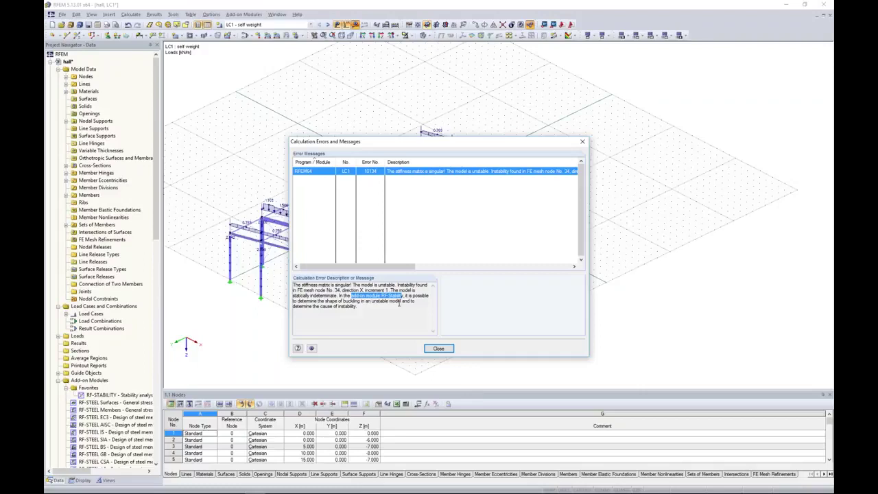
pyautogui.click(438, 348)
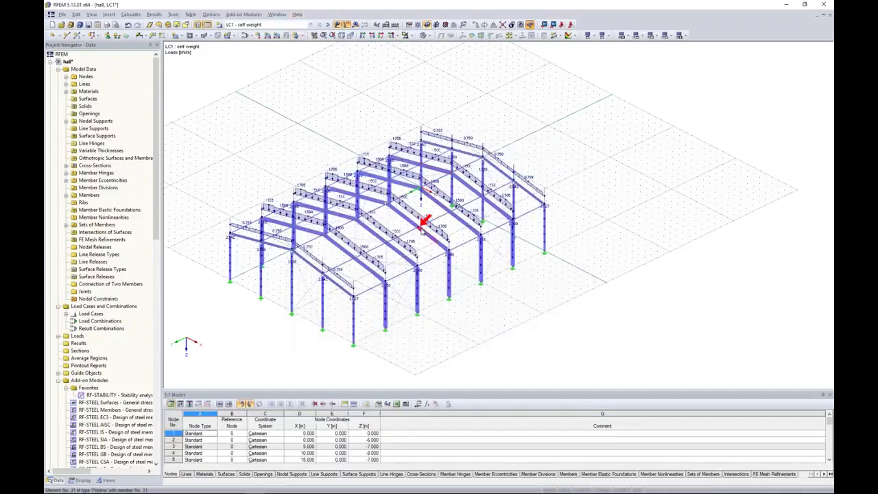
# - Zoom and rotate around the instability marker, then open the RF-STABILITY add-on module
pyautogui.keyDown('ctrl'); pyautogui.moveTo(428, 226); pyautogui.dragTo(422, 231, button='middle'); pyautogui.keyUp('ctrl')
pyautogui.scroll(5, 423, 230)
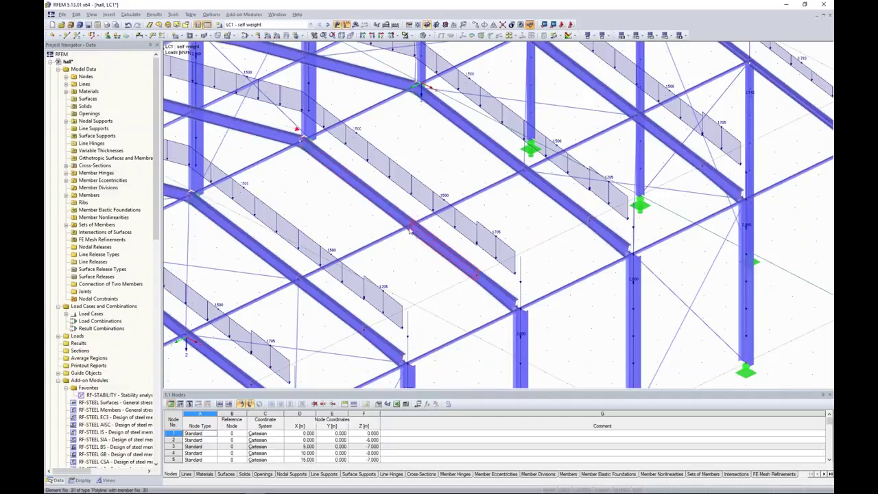
pyautogui.scroll(-8, 419, 228)
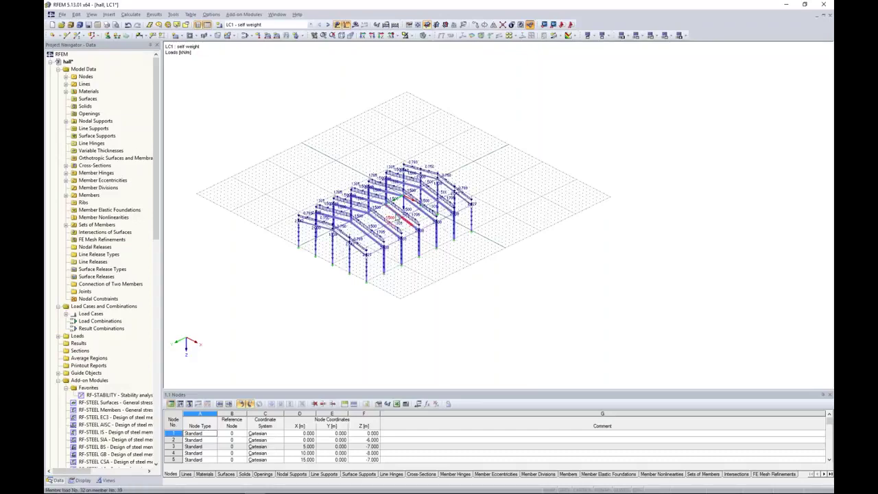
pyautogui.scroll(8, 420, 227)
pyautogui.scroll(-1, 317, 214)
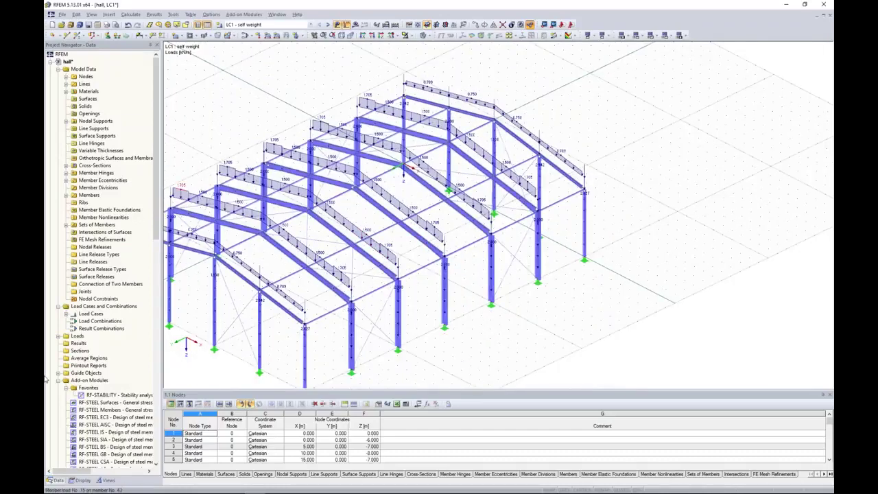
pyautogui.doubleClick(130, 395)
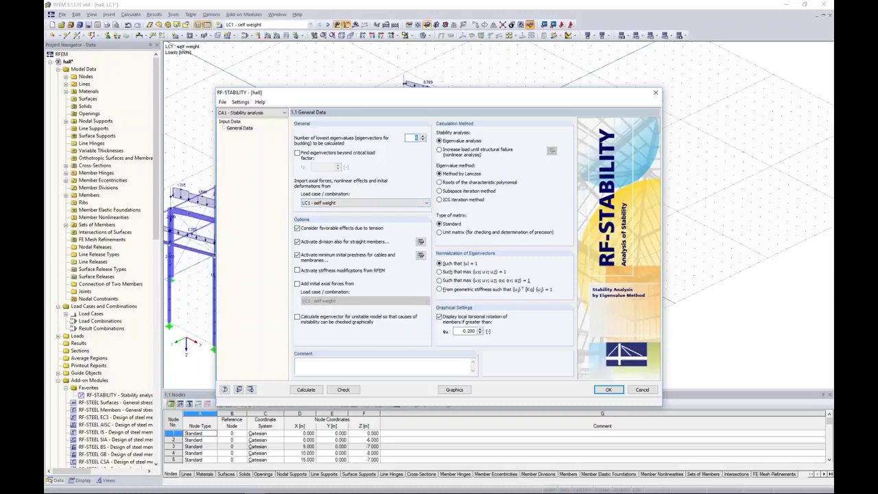
# - Run the RF-STABILITY eigenvector analysis and select the first nodes' eigenvector values
pyautogui.click(357, 322)
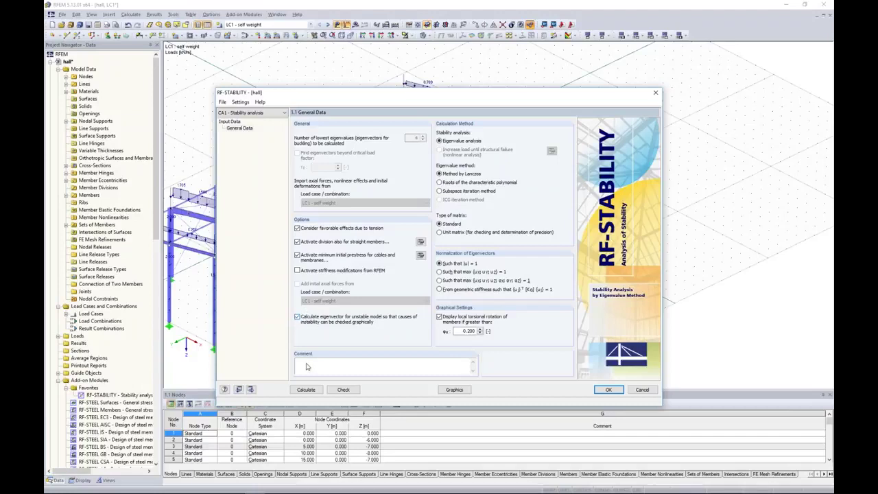
pyautogui.click(307, 390)
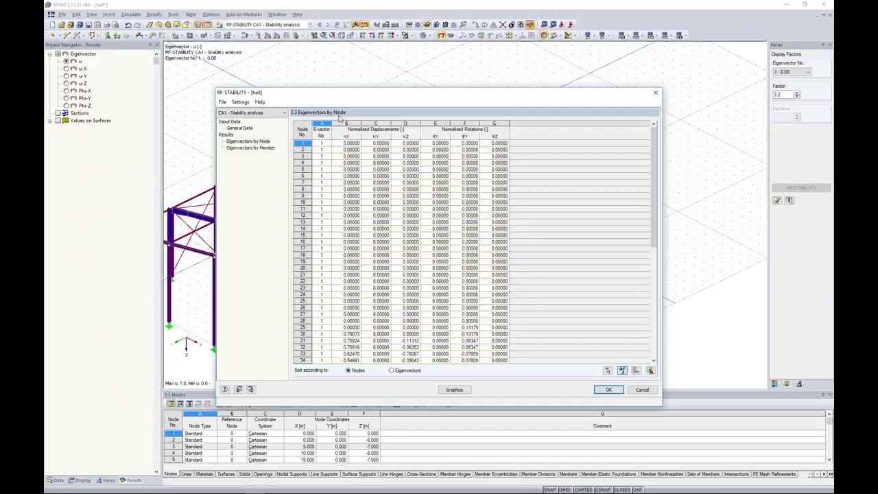
pyautogui.moveTo(351, 142); pyautogui.dragTo(509, 364)
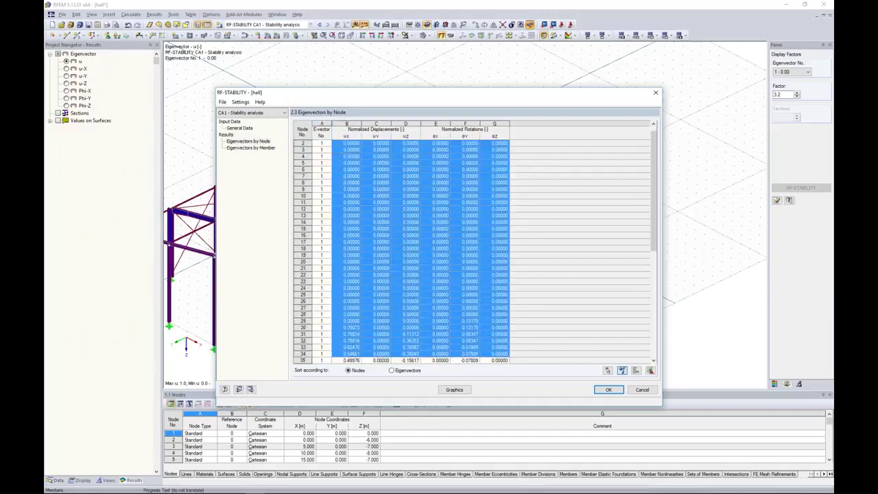
# - Select displacements and rotations for nodes 29 to 35, then plot the first buckling mode
pyautogui.click(494, 196)
pyautogui.scroll(-3, 526, 227)
pyautogui.moveTo(350, 255); pyautogui.dragTo(380, 267)
pyautogui.moveTo(482, 293); pyautogui.dragTo(495, 294)
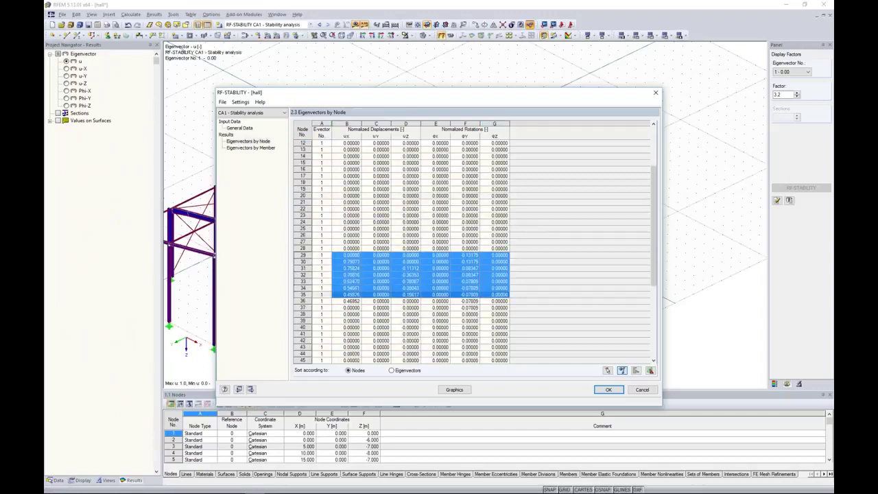
pyautogui.click(454, 389)
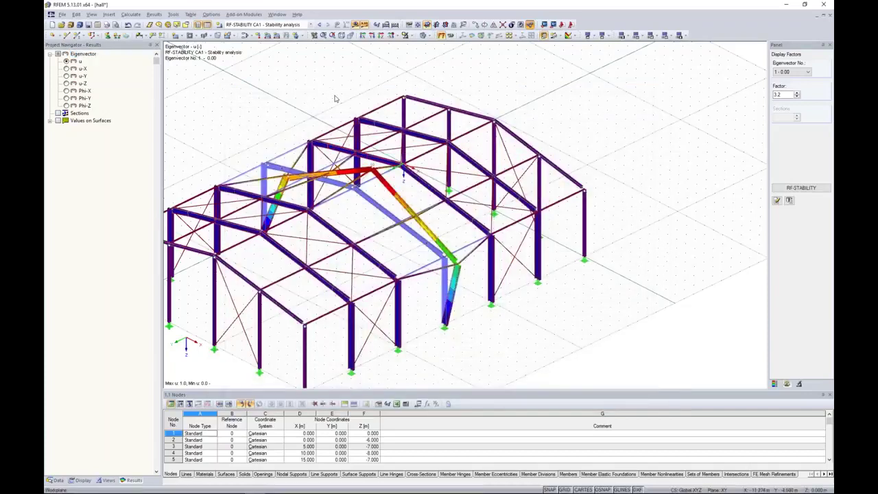
# - Orbit and zoom the hall frame to bring buckled rafter members 29 and 27 into view
pyautogui.keyDown('ctrl'); pyautogui.moveTo(403, 174); pyautogui.dragTo(251, 155, button='middle'); pyautogui.keyUp('ctrl')
pyautogui.scroll(5, 312, 154)
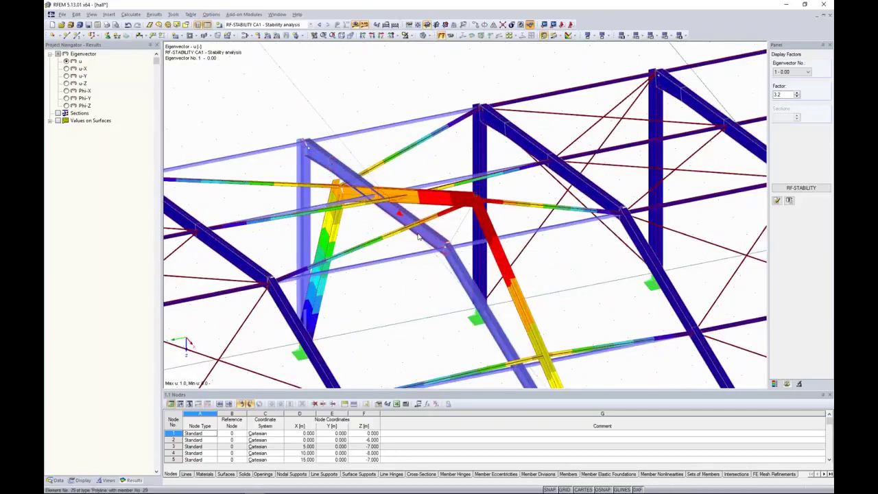
pyautogui.scroll(-8, 418, 236)
pyautogui.moveTo(480, 219); pyautogui.dragTo(370, 240, button='middle')
pyautogui.scroll(4, 357, 236)
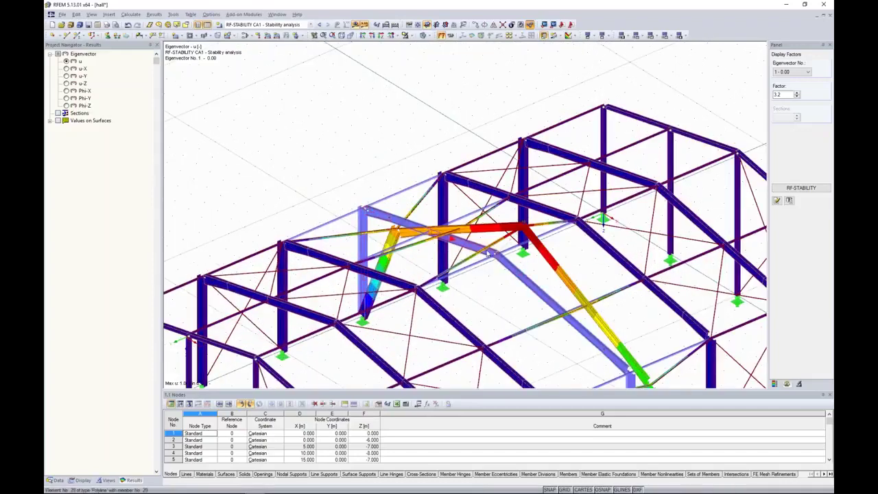
pyautogui.moveTo(486, 254)
pyautogui.moveTo(376, 221)
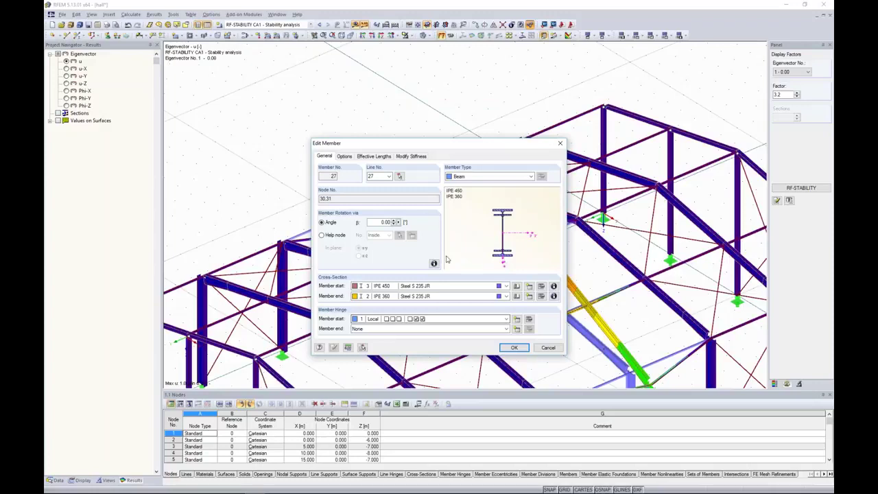
# - Set member 27's start hinge to None
pyautogui.click(426, 319)
pyautogui.click(490, 332)
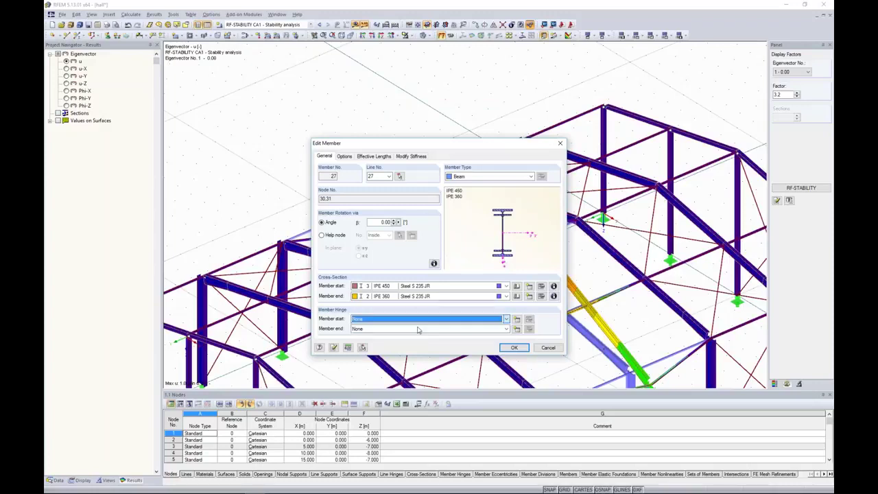
pyautogui.click(513, 347)
pyautogui.click(423, 268)
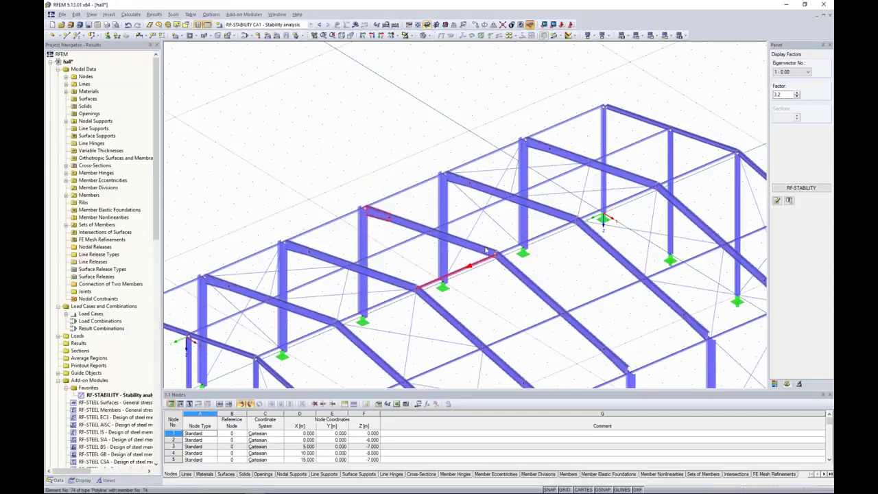
# - Set member 29's end hinge to None
pyautogui.doubleClick(486, 253)
pyautogui.click(506, 328)
pyautogui.click(412, 337)
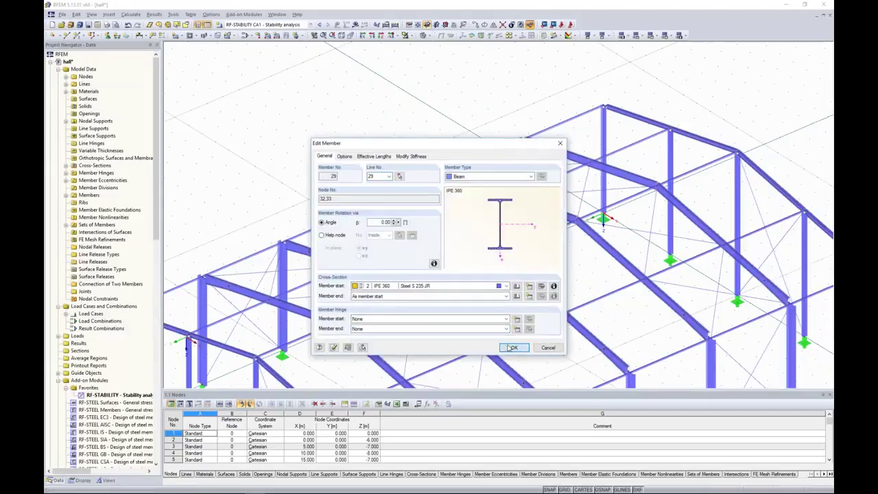
pyautogui.click(511, 348)
# - Recalculate the hall model with load case LC1 - self weight displayed
pyautogui.click(254, 24)
pyautogui.click(264, 81)
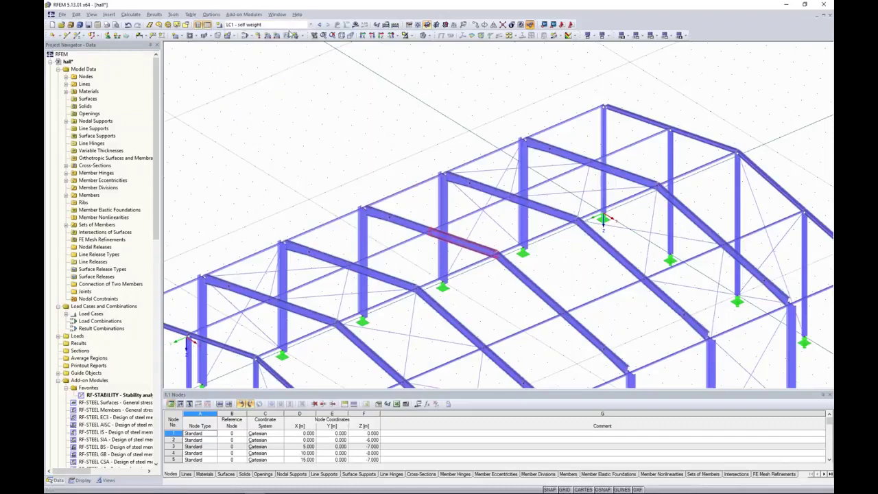
pyautogui.click(355, 25)
pyautogui.click(423, 263)
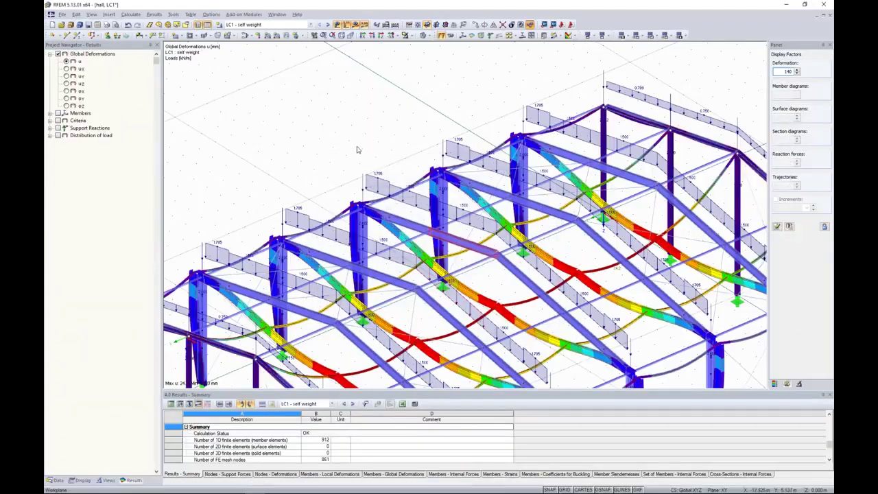
# - Rerun the RF-STABILITY analysis and dismiss the singular stiffness matrix error
pyautogui.scroll(-3, 356, 148)
pyautogui.click(54, 479)
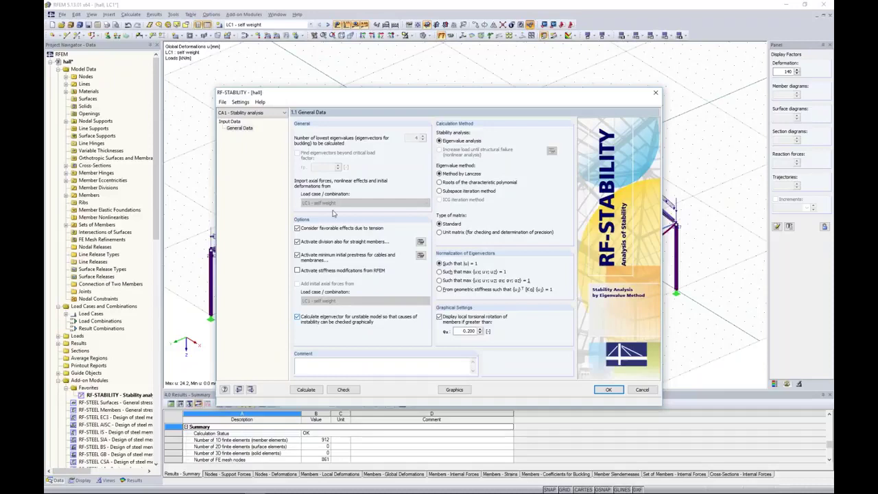
pyautogui.click(306, 389)
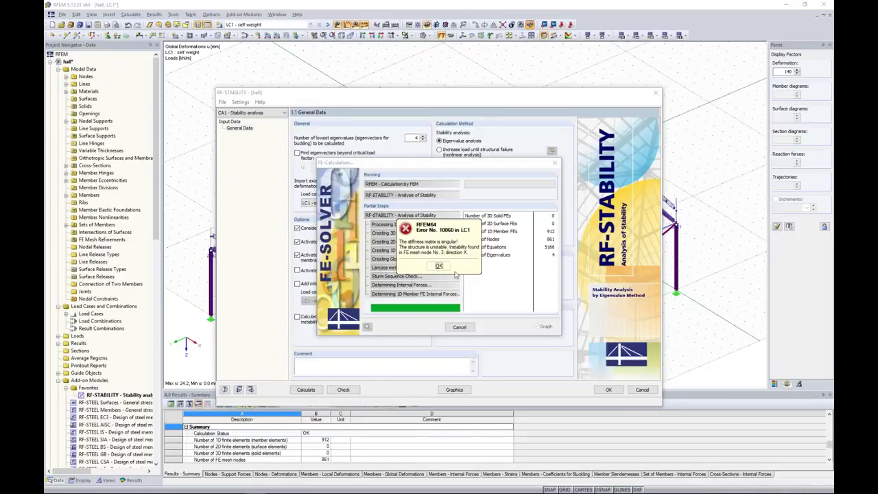
pyautogui.click(439, 265)
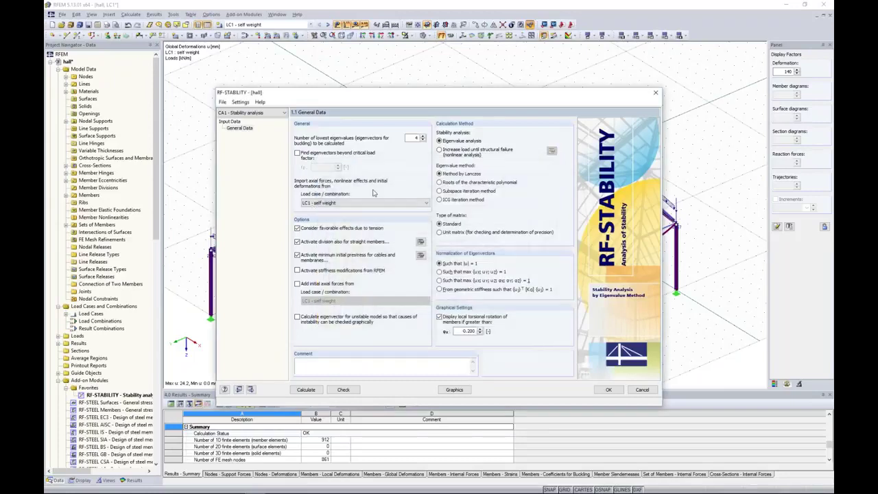
# - Keep LC1 - self weight for axial forces, close RF-STABILITY, and open the platform model
pyautogui.click(336, 203)
pyautogui.click(336, 210)
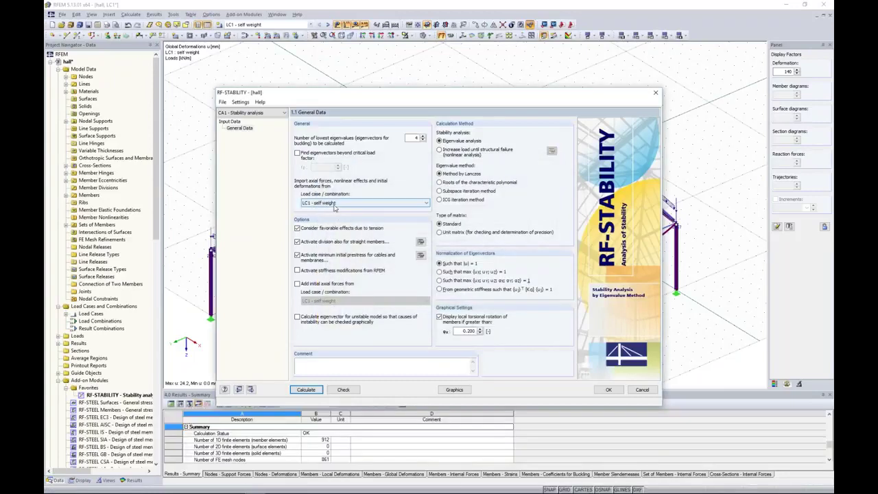
pyautogui.click(607, 389)
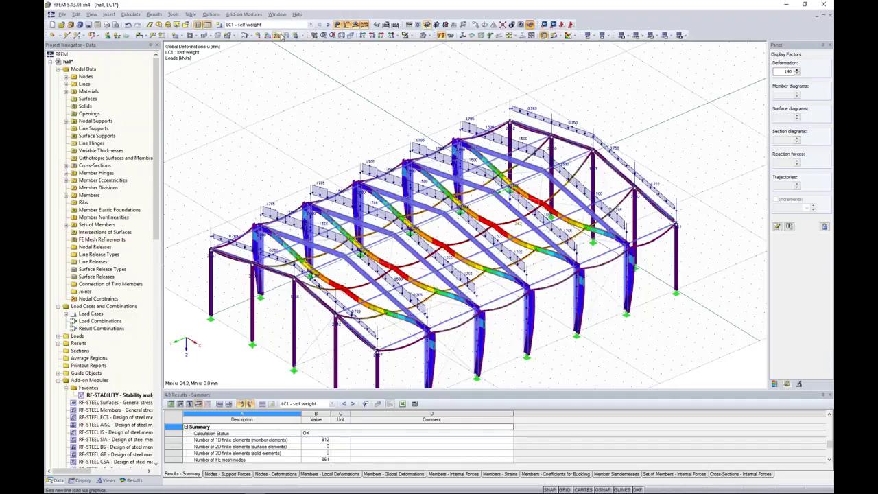
pyautogui.click(50, 63)
pyautogui.doubleClick(71, 69)
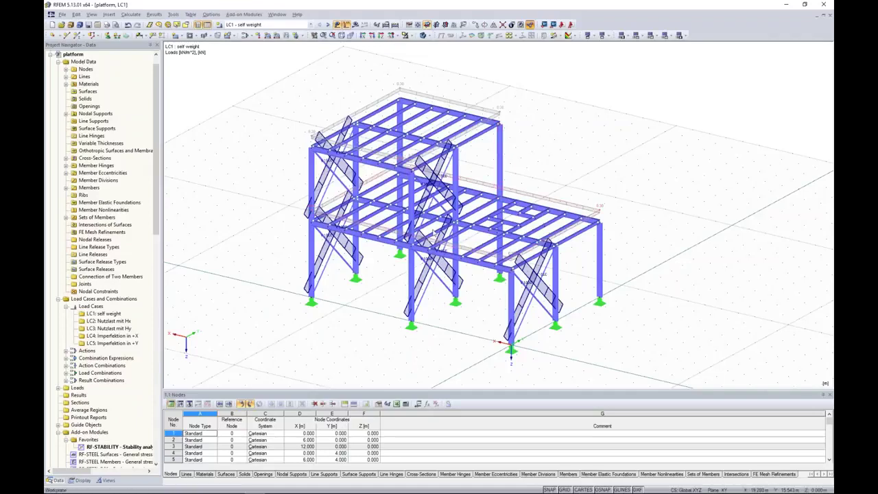
# - Inspect the 1.000 kN initial prestress member load on bracing member 127
pyautogui.moveTo(585, 166); pyautogui.dragTo(543, 167, button='middle')
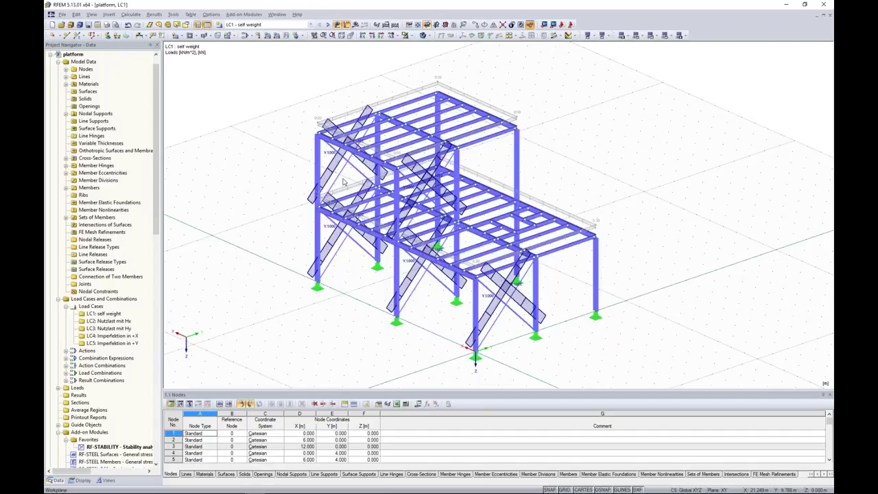
pyautogui.scroll(2, 343, 182)
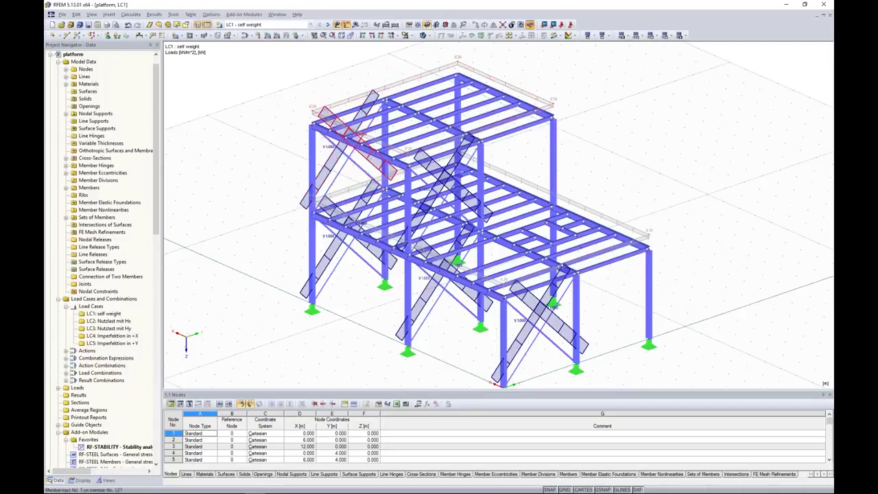
pyautogui.doubleClick(350, 180)
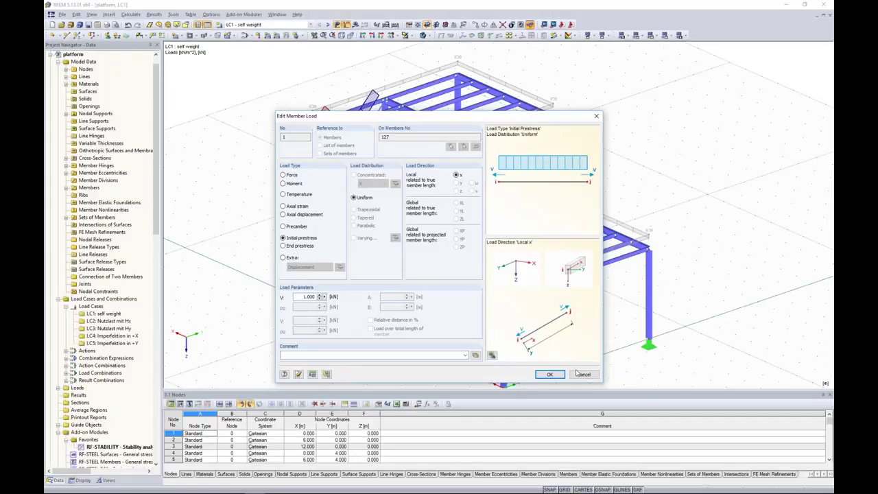
pyautogui.click(581, 373)
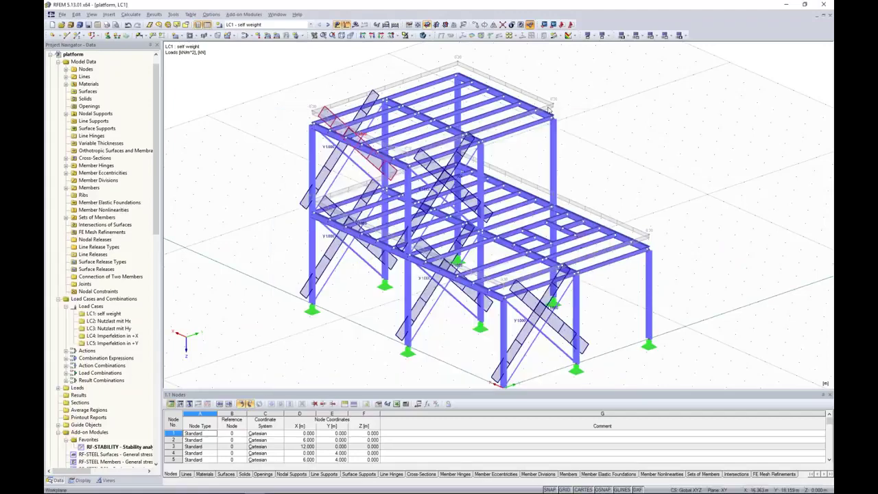
# - Inspect the 0.30 kN/m² floor area load converted to member loads
pyautogui.doubleClick(551, 104)
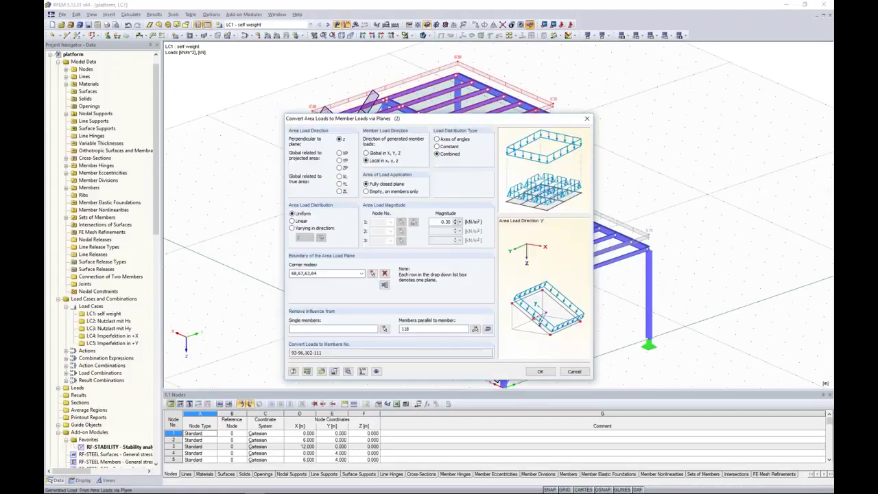
pyautogui.click(586, 118)
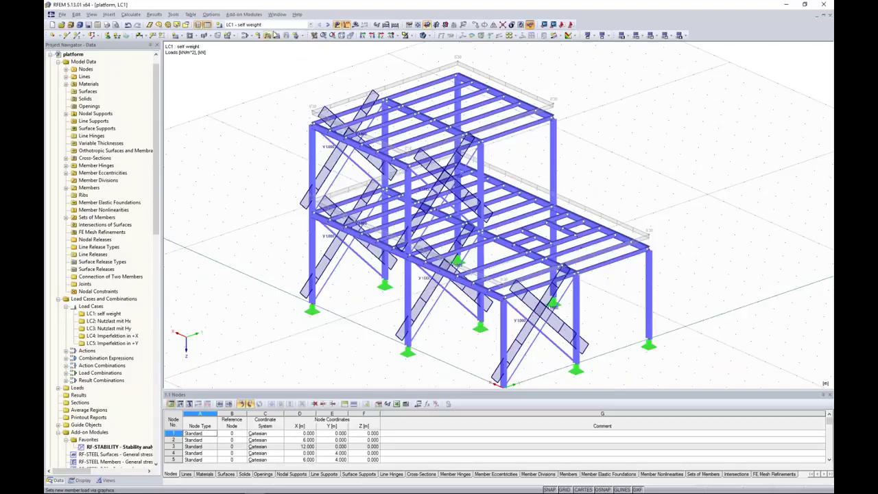
pyautogui.click(153, 15)
pyautogui.click(154, 15)
pyautogui.click(131, 15)
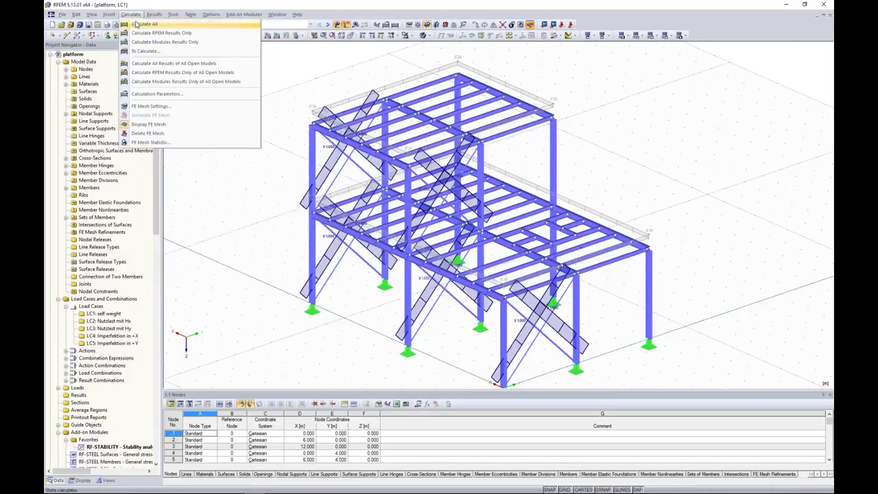
# - Calculate all platform results and review the CO1–CO4 singular stiffness errors at FE node 82
pyautogui.click(141, 24)
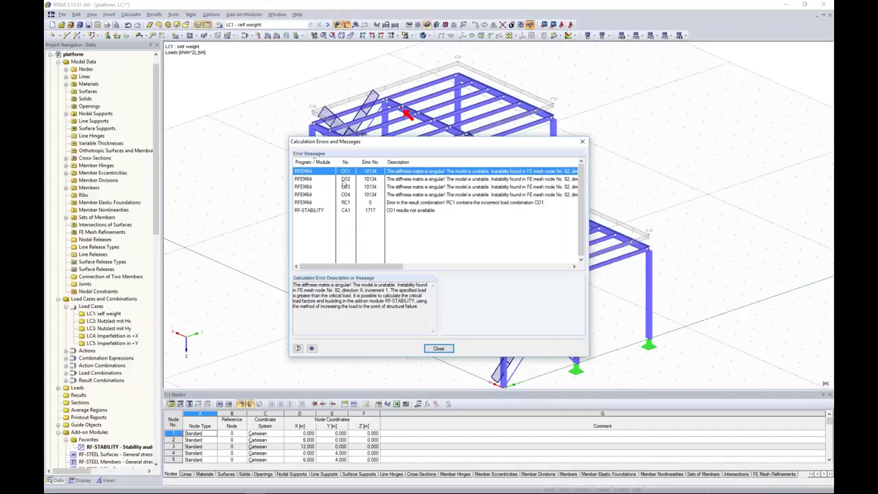
pyautogui.click(344, 179)
pyautogui.click(347, 186)
pyautogui.click(346, 194)
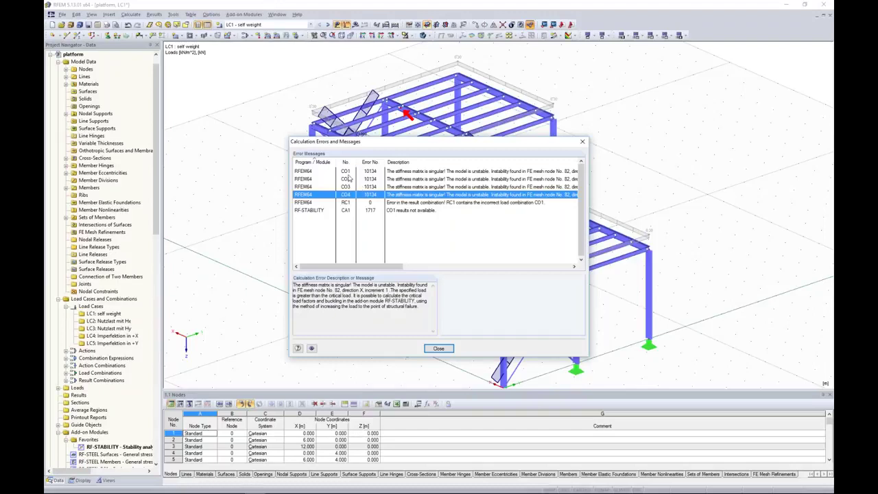
pyautogui.click(347, 172)
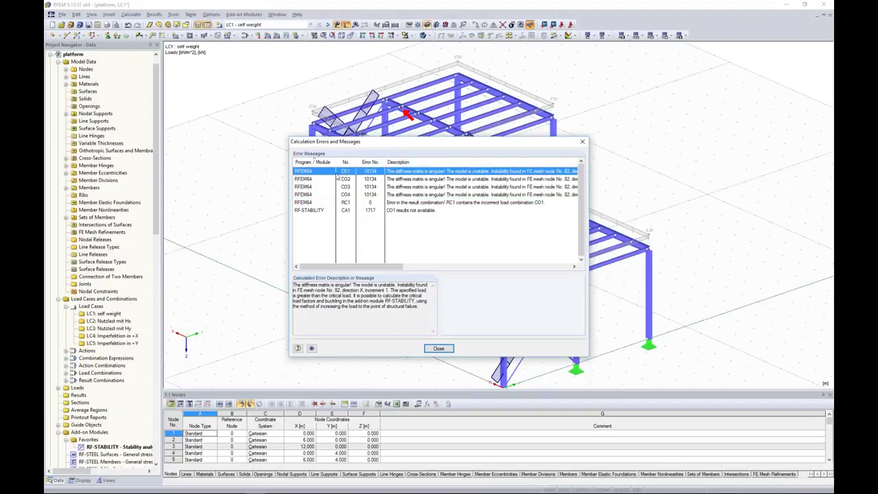
pyautogui.click(582, 142)
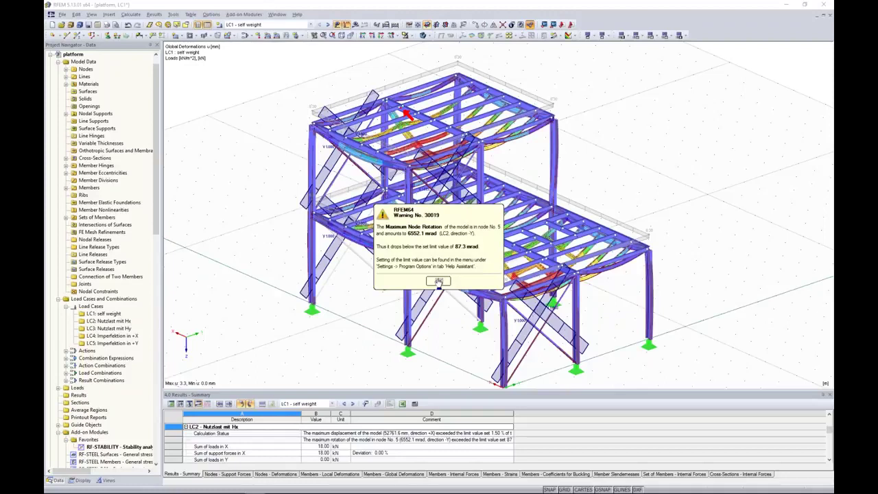
pyautogui.click(437, 280)
pyautogui.click(55, 479)
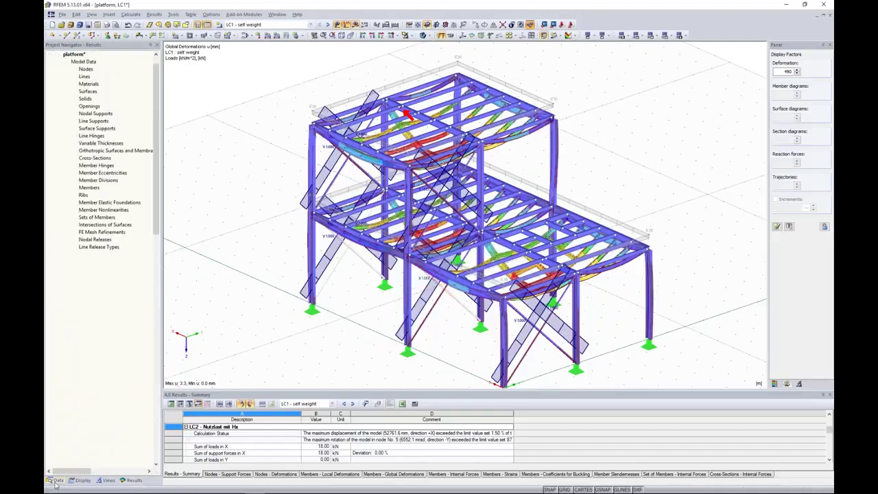
pyautogui.rightClick(106, 315)
pyautogui.click(370, 261)
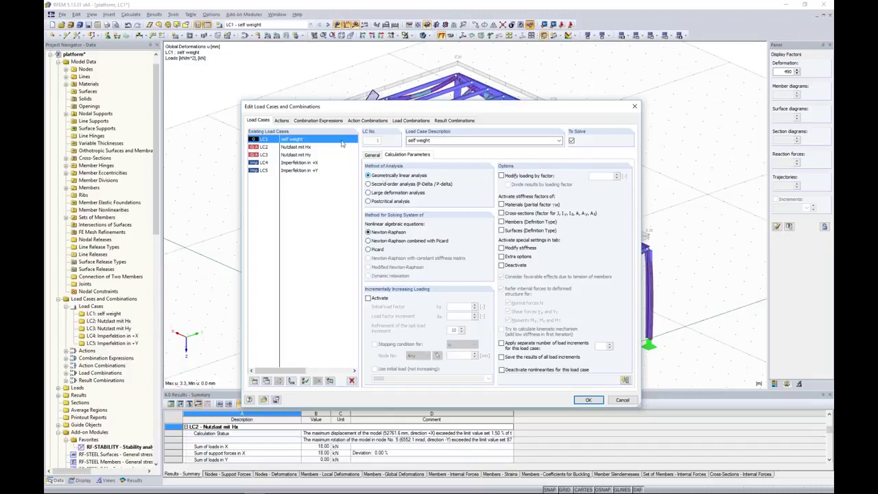
pyautogui.click(411, 121)
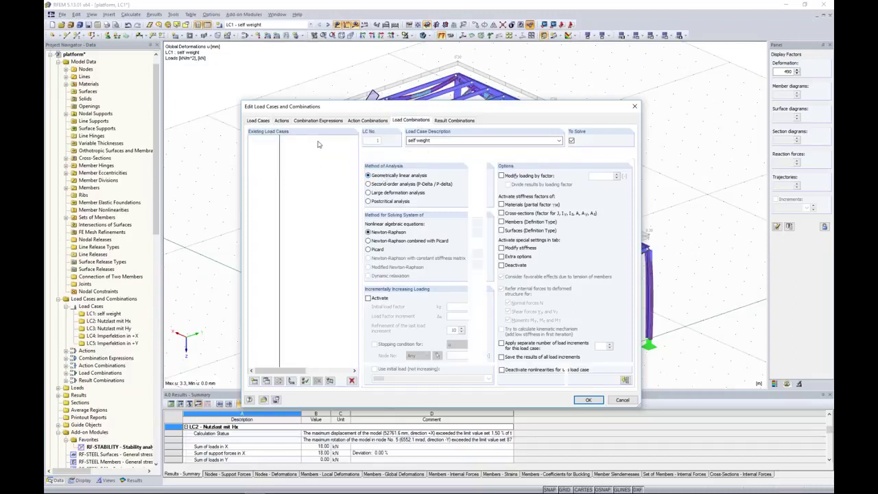
pyautogui.click(408, 154)
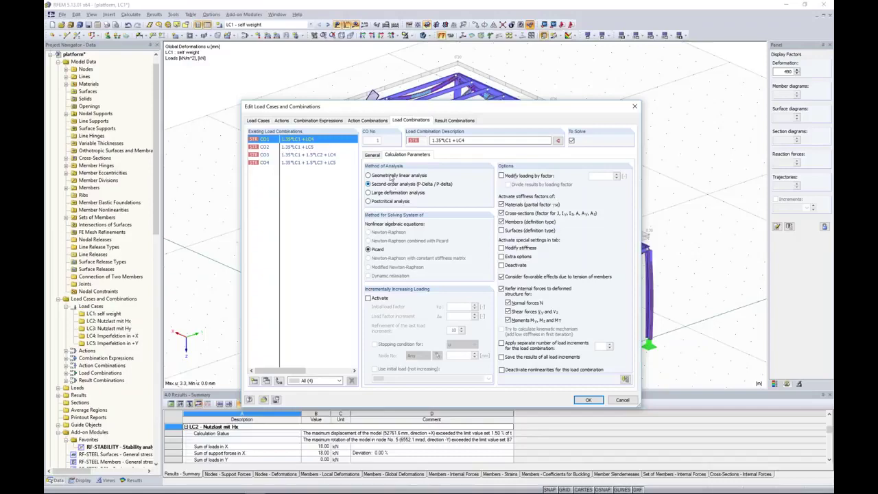
pyautogui.moveTo(399, 108); pyautogui.dragTo(392, 315)
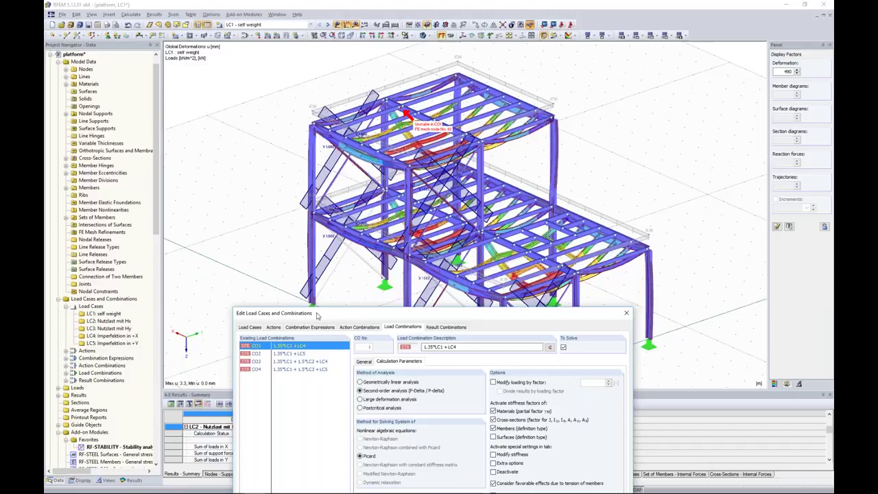
pyautogui.click(250, 326)
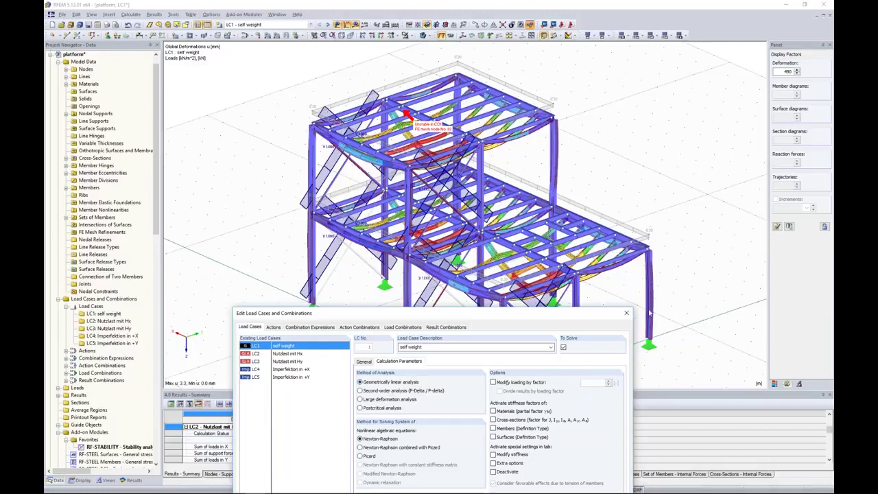
pyautogui.click(626, 313)
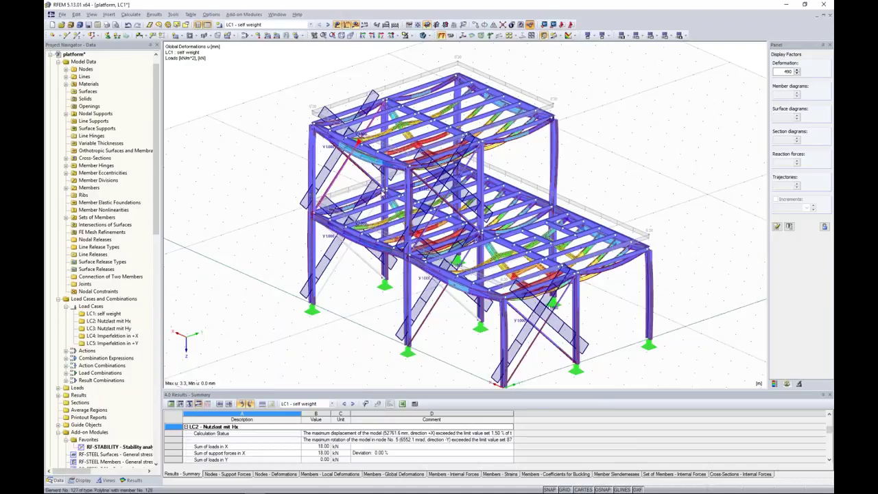
# - Delete the existing RF-STABILITY module data
pyautogui.rightClick(124, 447)
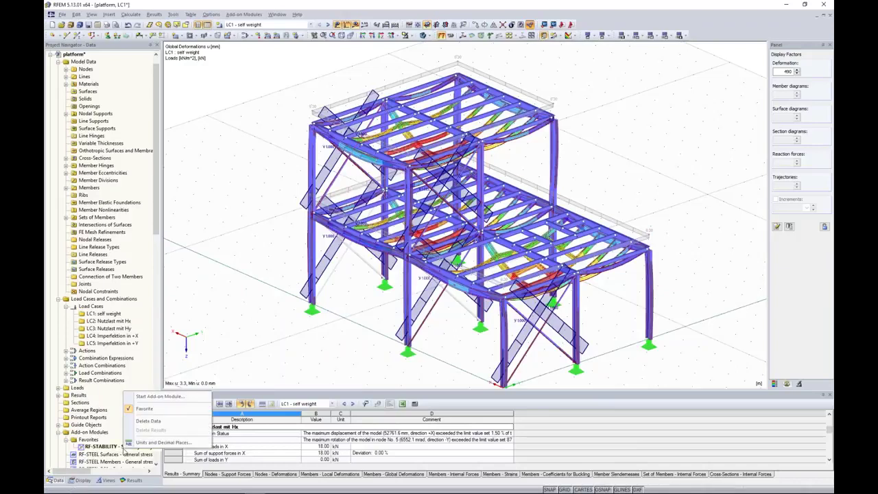
pyautogui.click(168, 423)
pyautogui.click(424, 264)
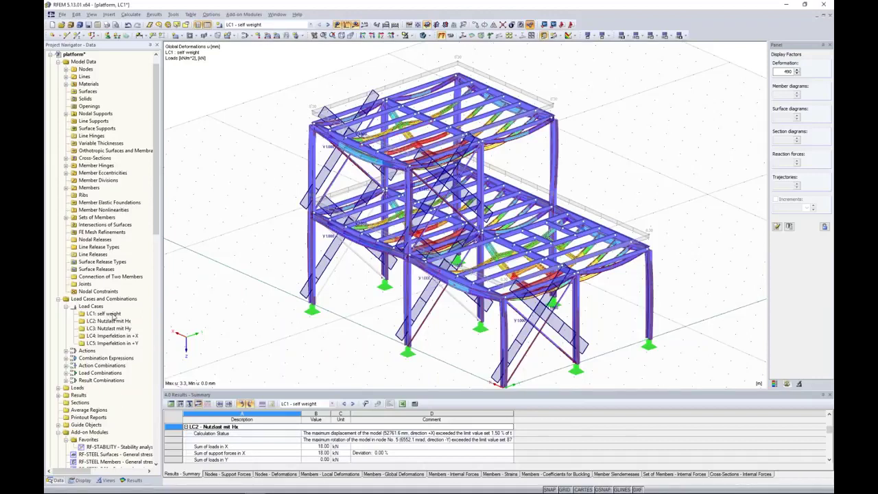
# - Recalculate RF-STABILITY, review critical load factors 0.029–41.271, and plot the first mode shape
pyautogui.doubleClick(120, 447)
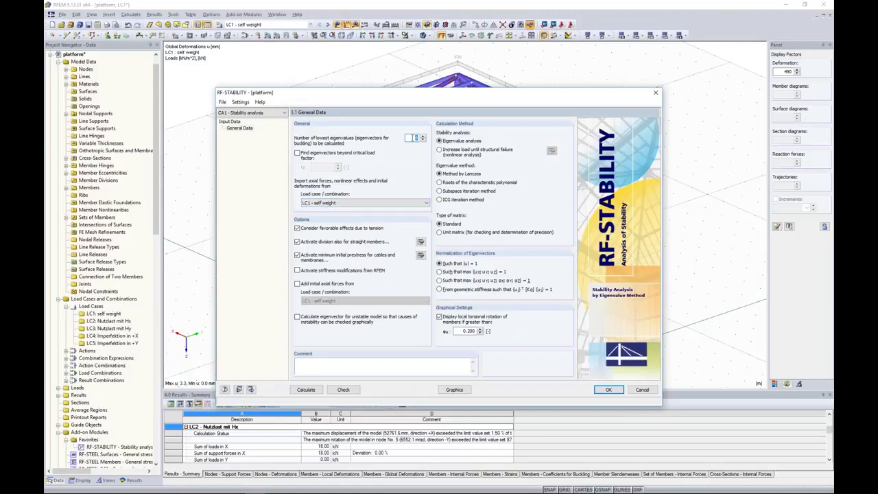
pyautogui.click(306, 390)
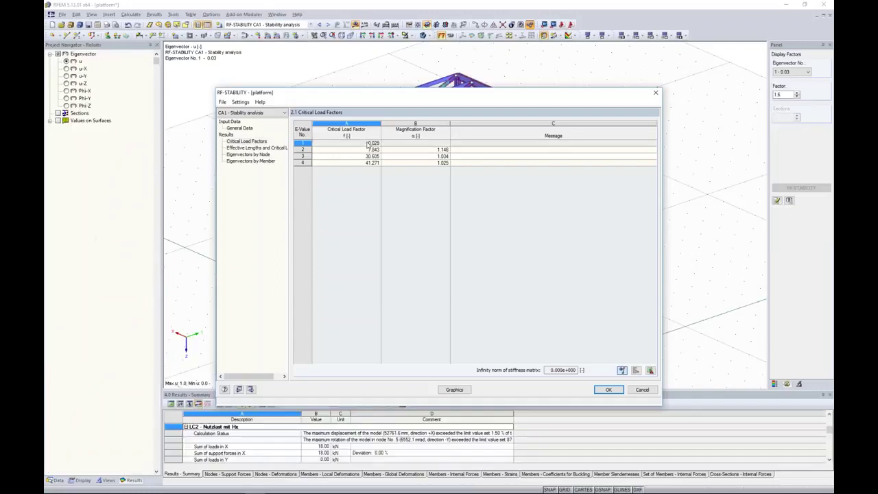
pyautogui.moveTo(373, 144); pyautogui.dragTo(374, 164)
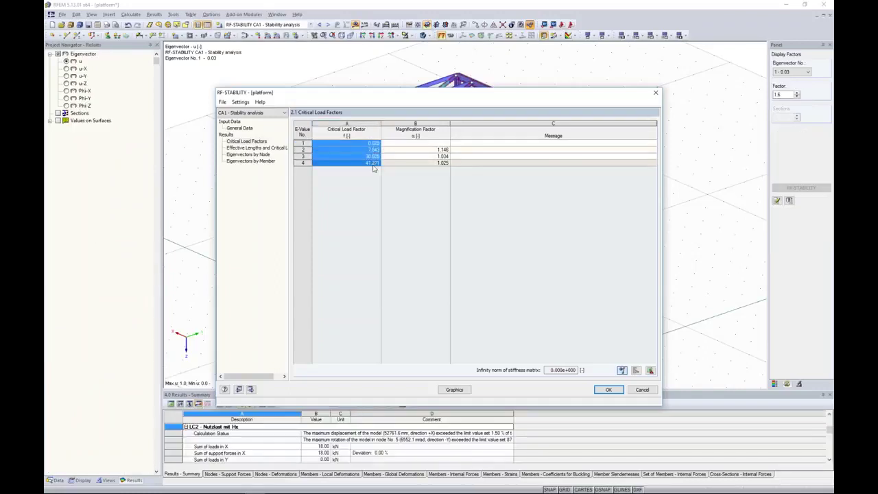
pyautogui.click(346, 134)
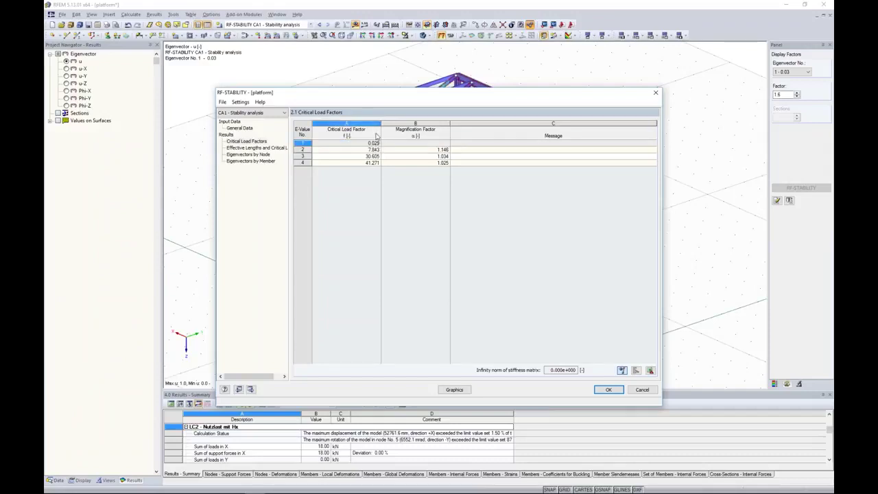
pyautogui.click(246, 129)
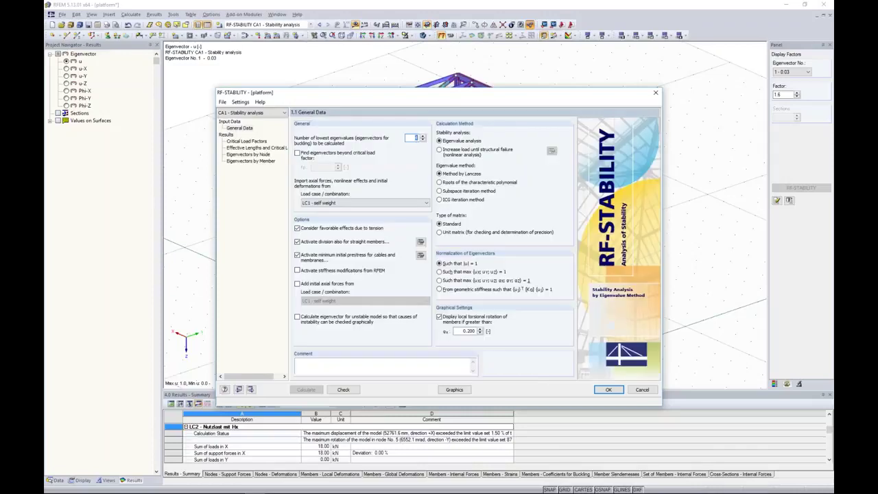
pyautogui.click(264, 143)
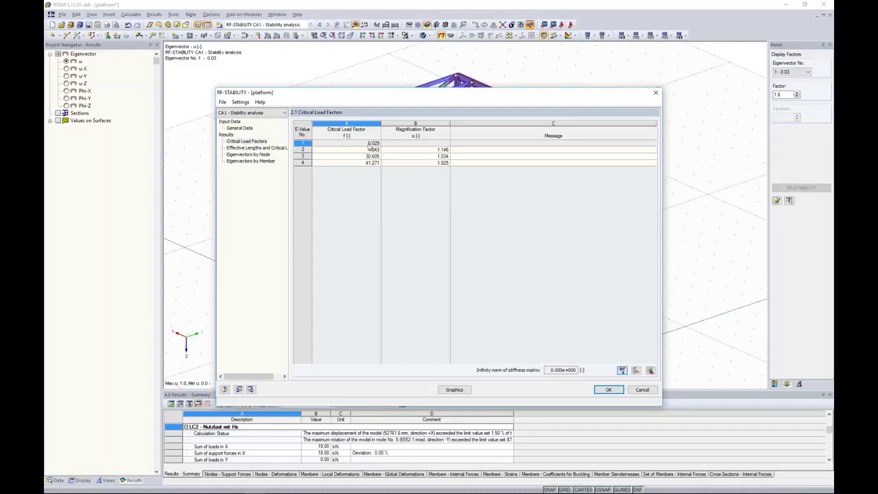
pyautogui.click(454, 391)
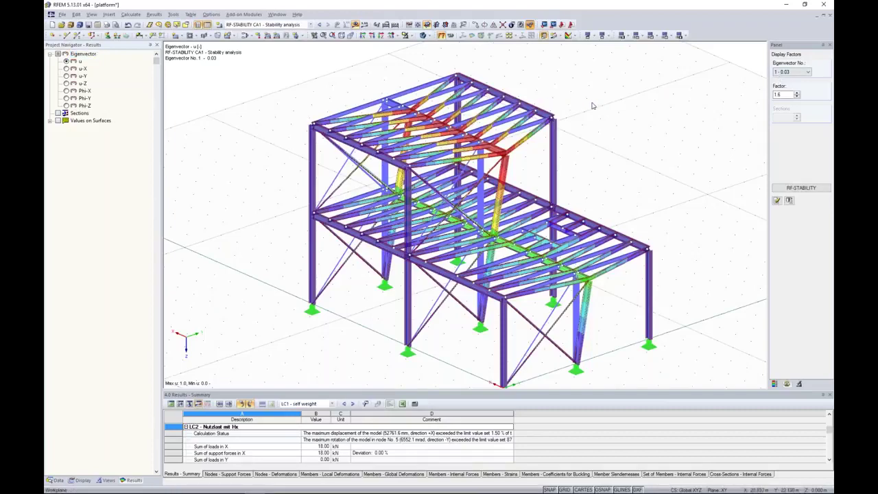
# - Orbit the platform to a near-front elevation and turn off the eigenvector plot
pyautogui.keyDown('ctrl'); pyautogui.moveTo(589, 105); pyautogui.dragTo(687, 129, button='middle'); pyautogui.keyUp('ctrl')
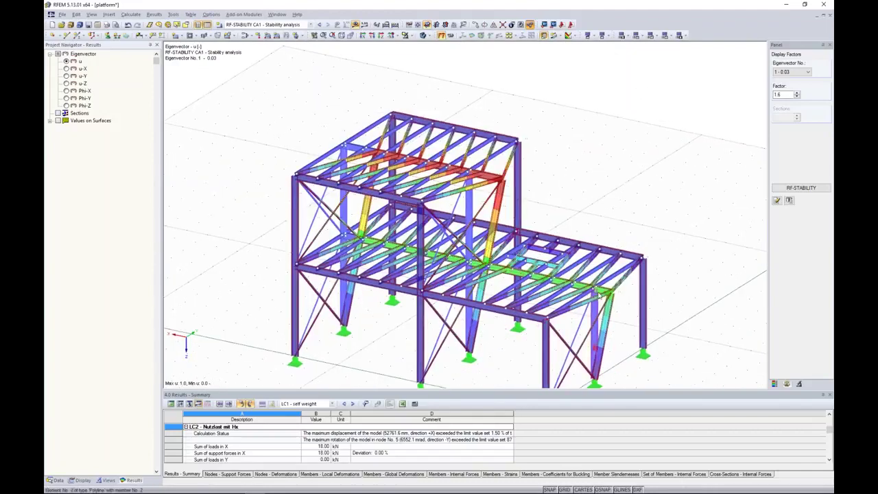
pyautogui.keyDown('ctrl'); pyautogui.moveTo(295, 122); pyautogui.dragTo(529, 167, button='middle'); pyautogui.keyUp('ctrl')
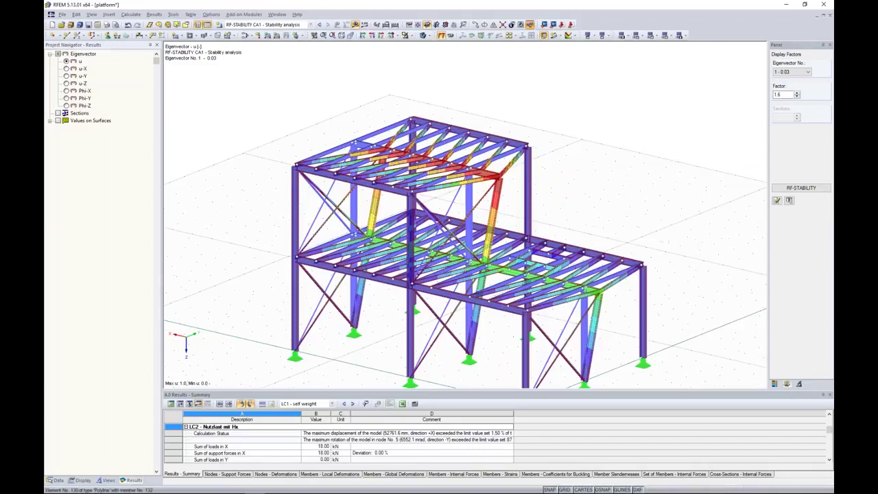
pyautogui.click(281, 26)
pyautogui.click(281, 26)
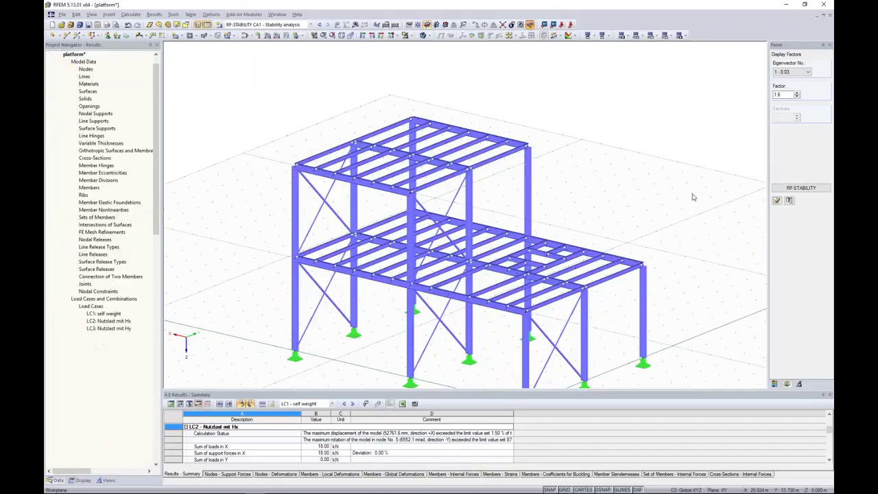
# - Select the middle-frame column members in front view, then orbit back to a closer isometric view
pyautogui.hotkey('ctrl', 'shift', 'y')
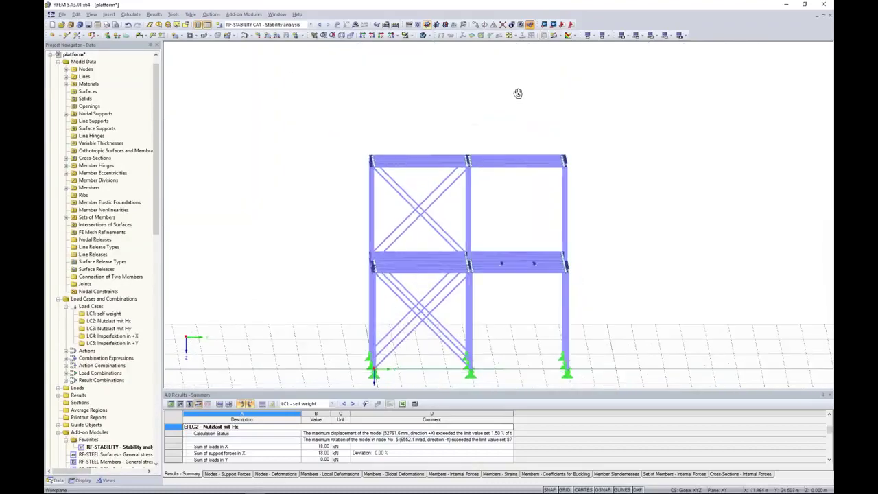
pyautogui.moveTo(482, 354); pyautogui.dragTo(486, 376)
pyautogui.keyDown('ctrl'); pyautogui.moveTo(470, 108); pyautogui.dragTo(569, 118, button='middle'); pyautogui.keyUp('ctrl')
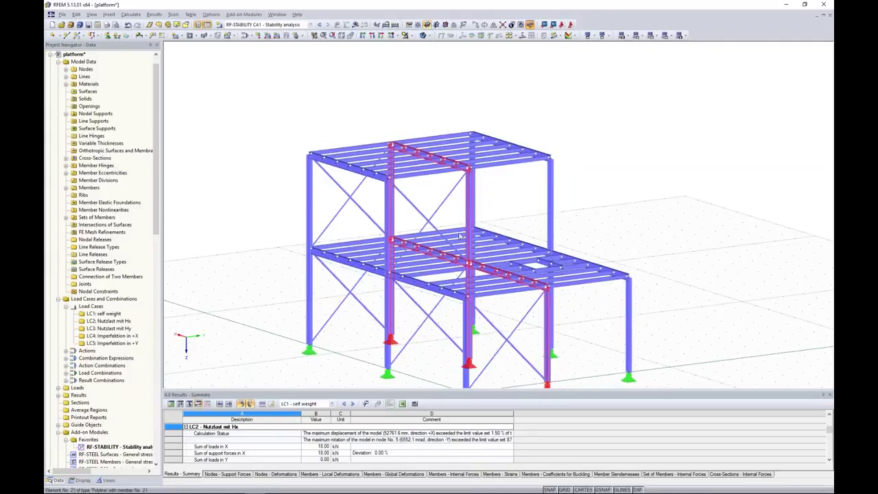
pyautogui.scroll(5, 460, 236)
pyautogui.scroll(-3, 616, 164)
pyautogui.keyDown('ctrl'); pyautogui.moveTo(616, 164); pyautogui.dragTo(478, 163, button='middle'); pyautogui.keyUp('ctrl')
# - Set both start and end member hinges of the 24 selected middle-frame members to None
pyautogui.rightClick(478, 164)
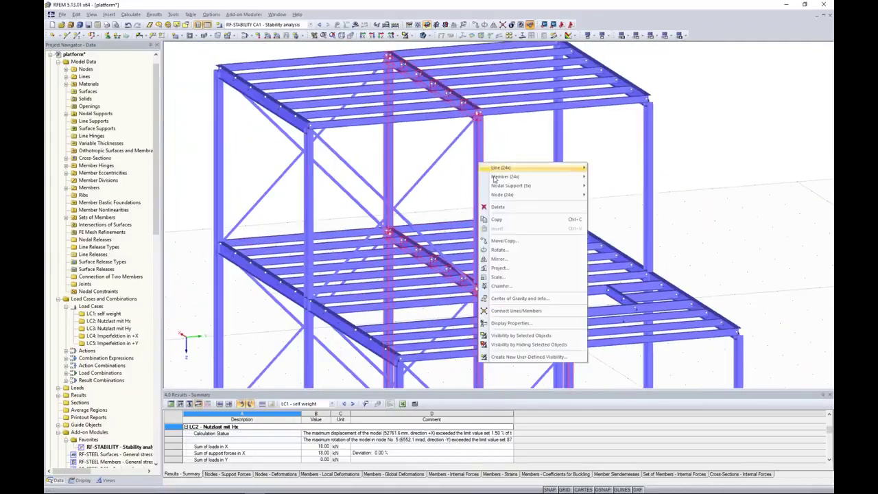
pyautogui.moveTo(495, 181)
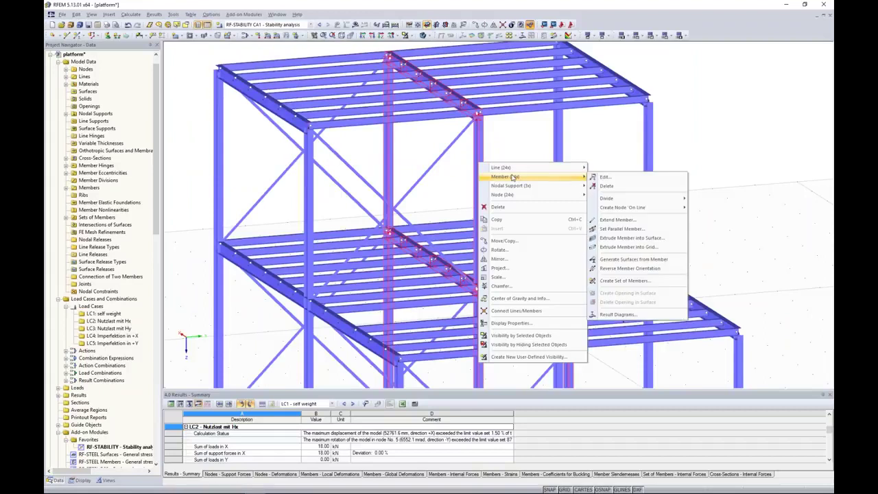
pyautogui.click(603, 178)
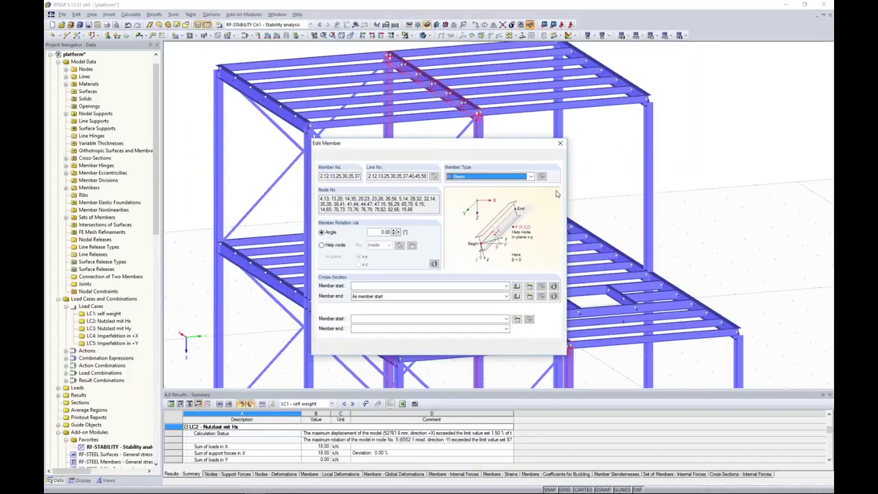
pyautogui.click(357, 319)
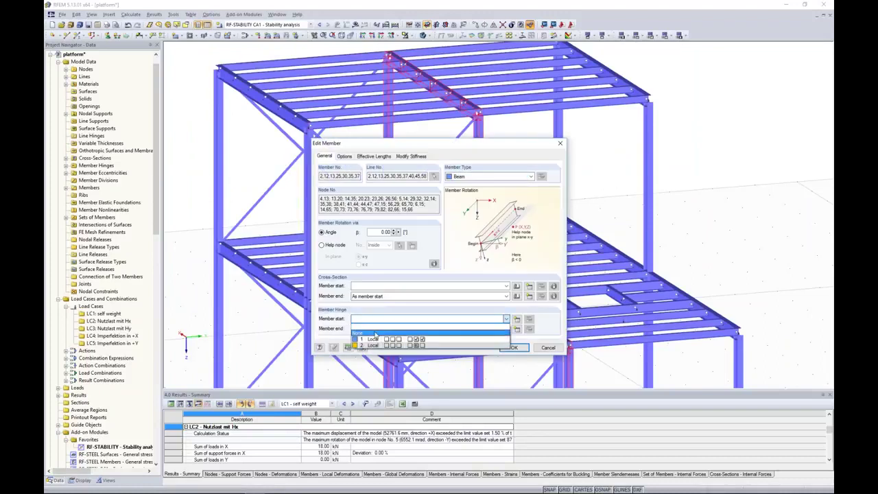
pyautogui.click(372, 333)
pyautogui.click(370, 328)
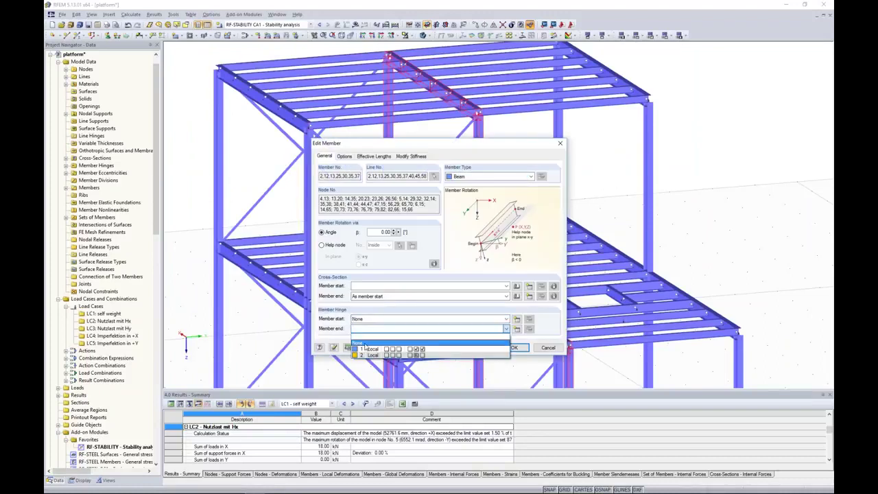
pyautogui.click(366, 342)
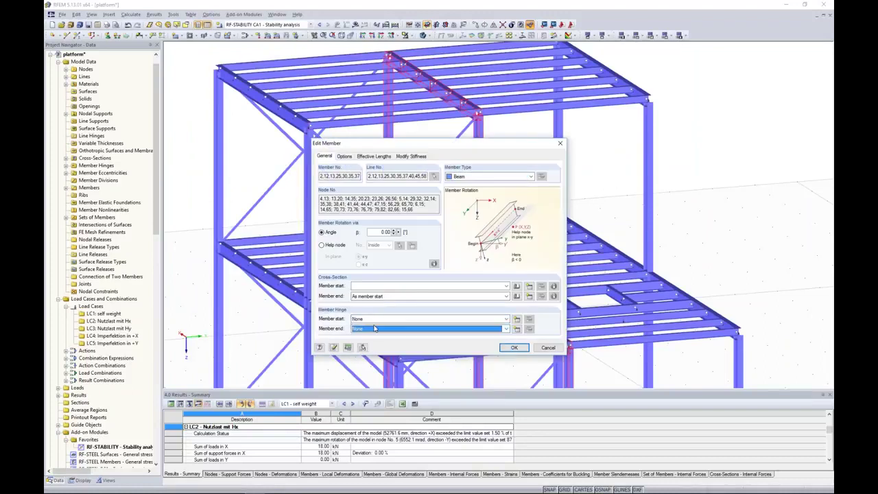
pyautogui.click(511, 350)
pyautogui.click(420, 273)
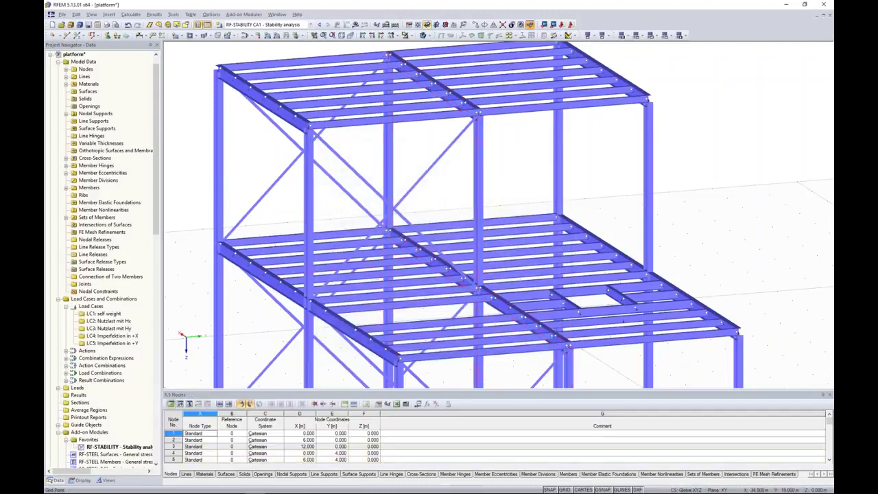
pyautogui.click(249, 25)
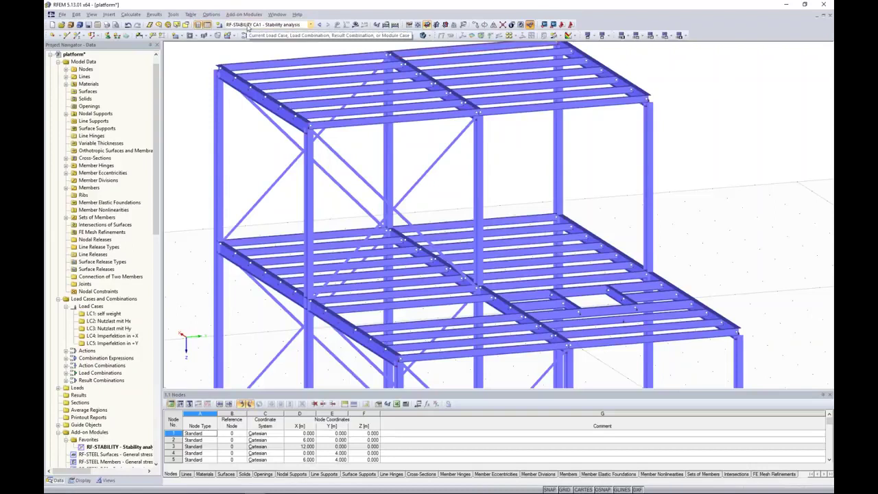
# - Make CO1 the current load combination and calculate its results
pyautogui.click(246, 59)
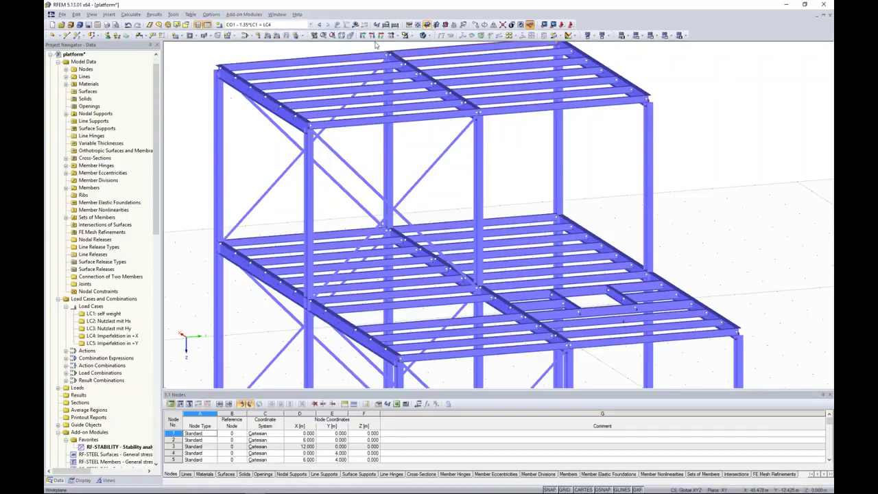
pyautogui.click(346, 24)
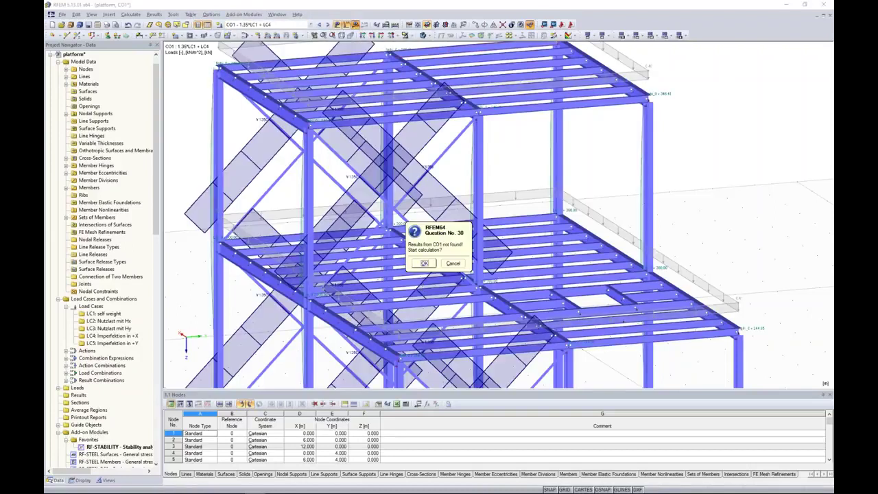
pyautogui.click(424, 263)
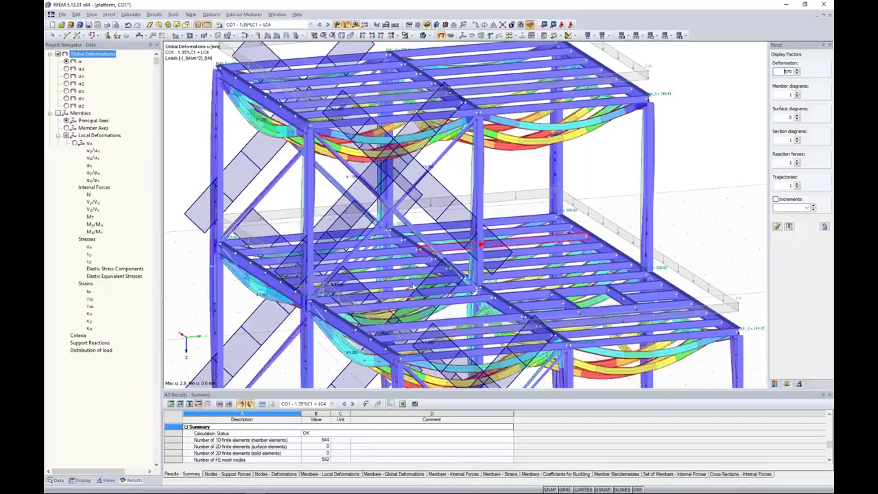
# - Calculate result combination RC1 and show its global deformations, maximum 25.6 mm
pyautogui.click(248, 24)
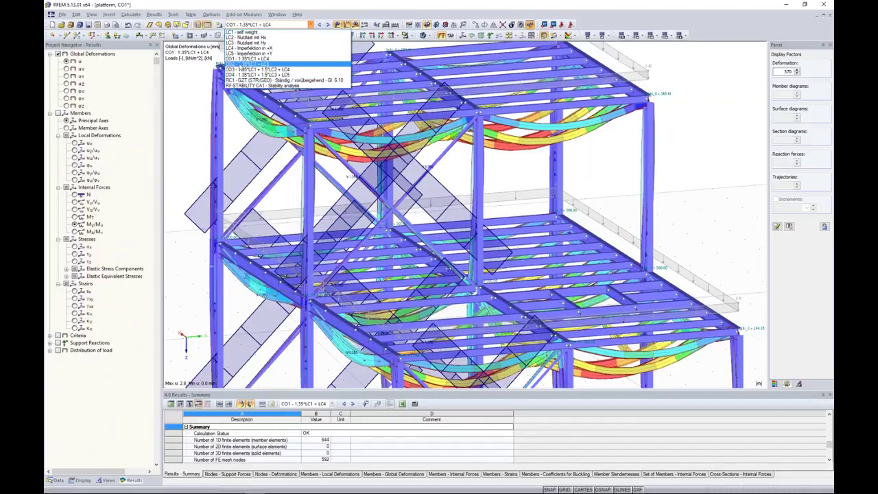
pyautogui.click(242, 81)
pyautogui.click(355, 24)
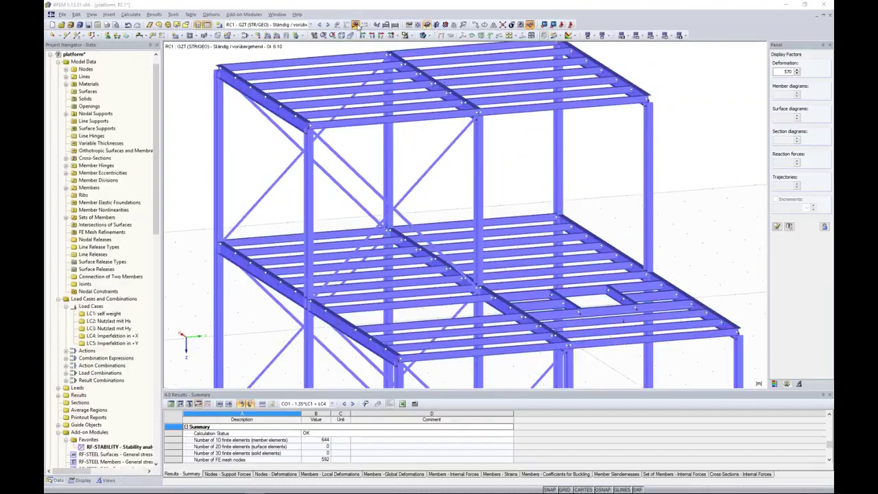
pyautogui.click(420, 269)
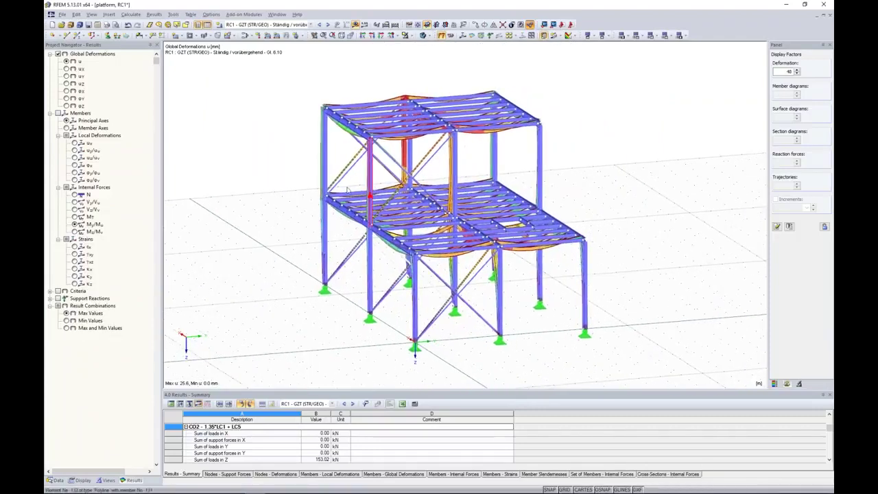
pyautogui.click(57, 481)
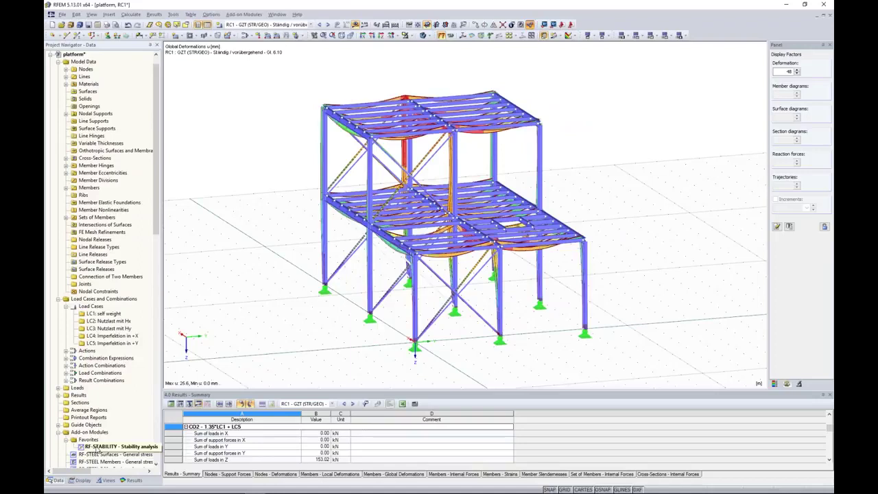
# - Calculate 4 eigenvalues in RF-STABILITY using axial forces from CO1 - 1.35*LC1 + LC4
pyautogui.doubleClick(100, 447)
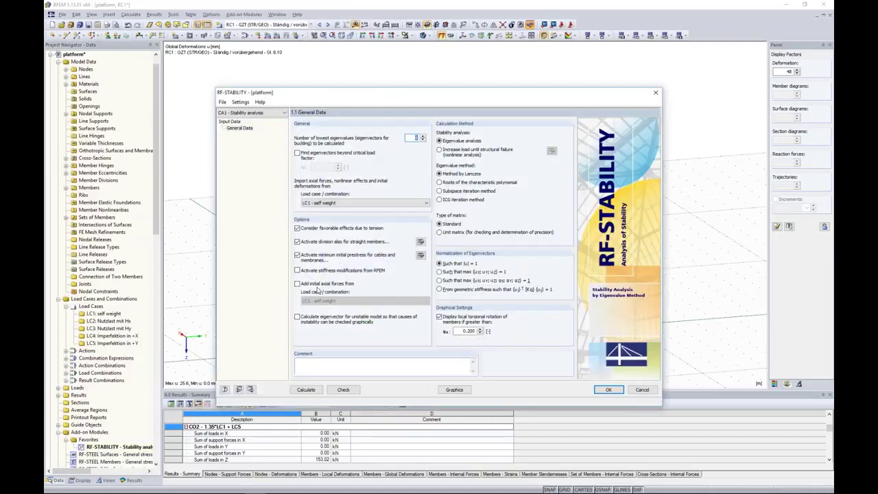
pyautogui.write('4')
pyautogui.click(341, 203)
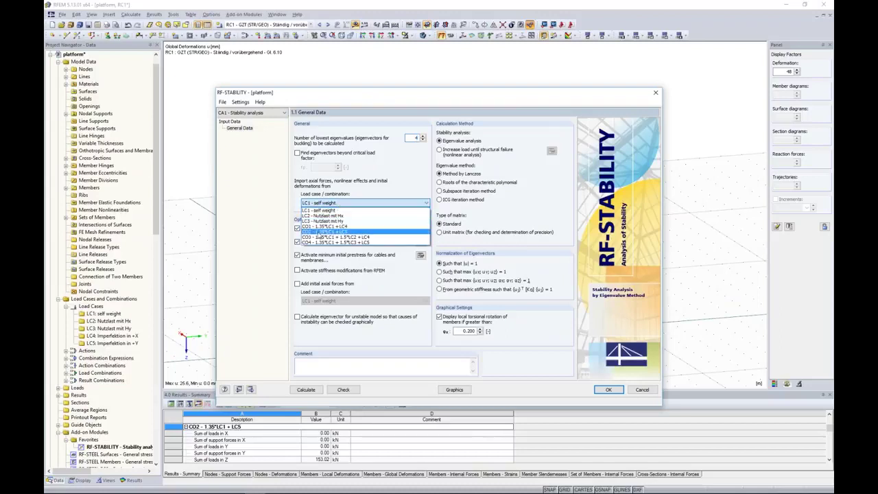
pyautogui.click(326, 227)
pyautogui.click(306, 389)
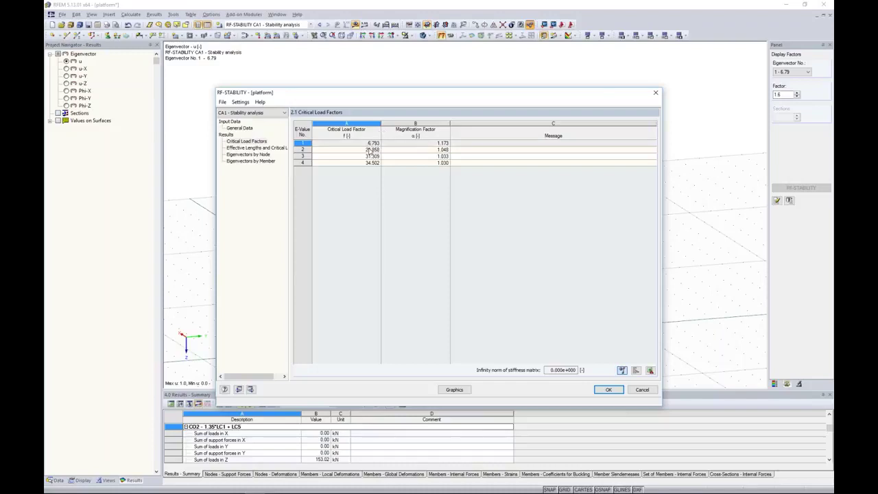
# - Show the platform's buckling shape and switch to eigenvector 2 (factor 21.86)
pyautogui.click(454, 389)
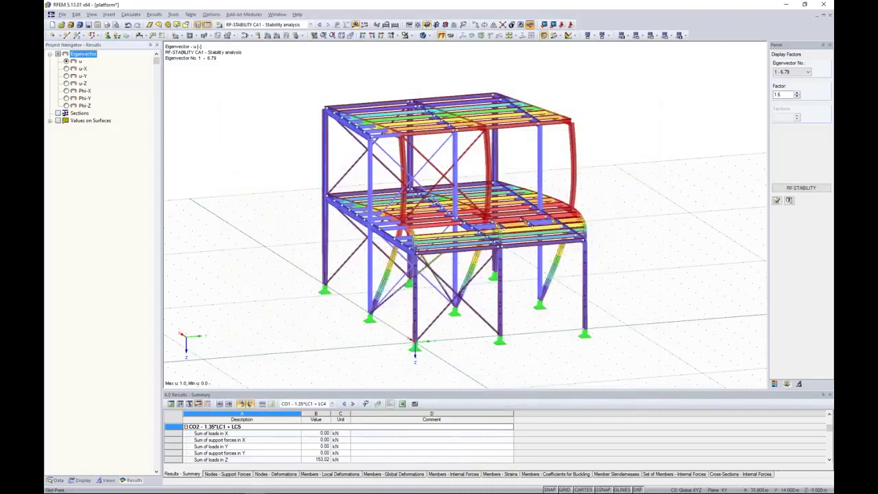
pyautogui.keyDown('ctrl'); pyautogui.moveTo(656, 125); pyautogui.dragTo(660, 158, button='middle'); pyautogui.keyUp('ctrl')
pyautogui.click(795, 71)
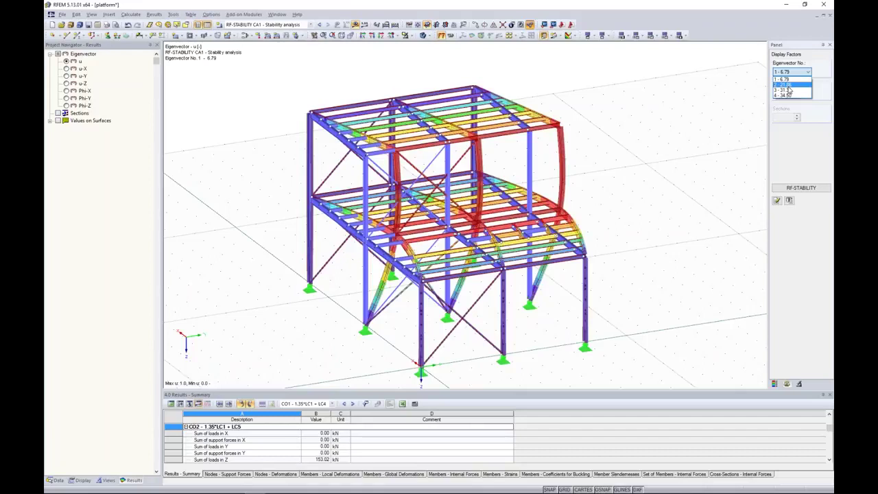
pyautogui.click(789, 84)
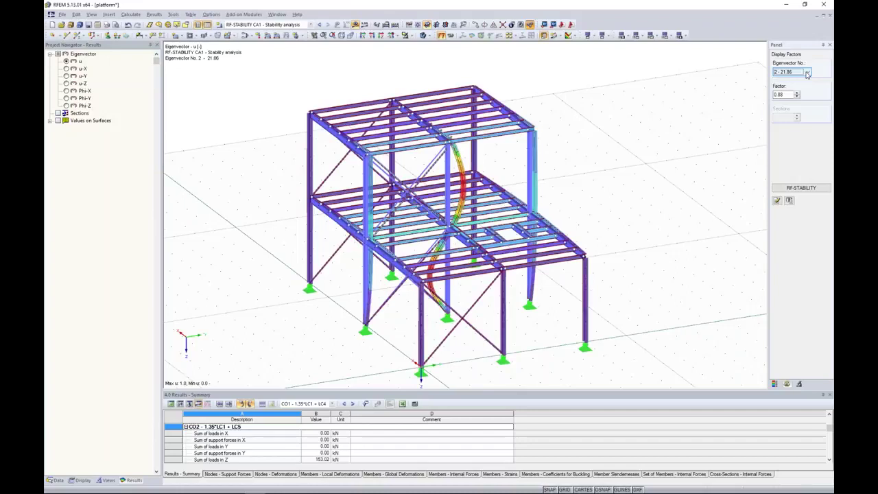
pyautogui.click(669, 163)
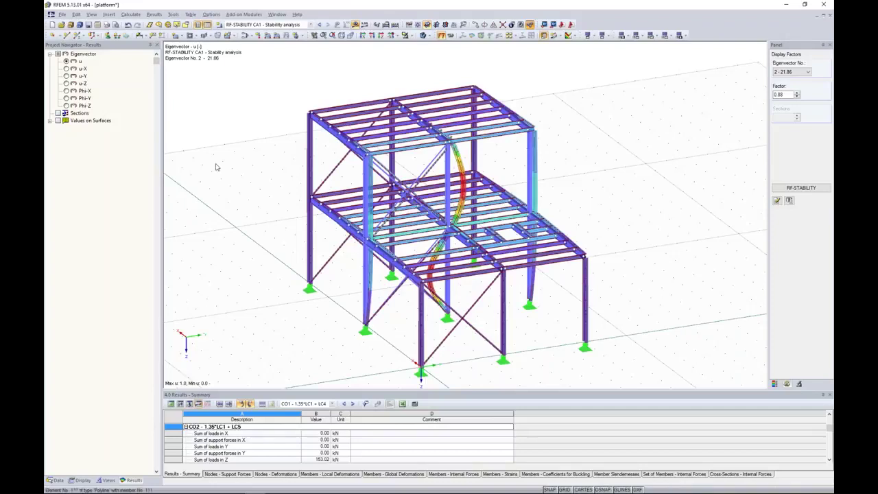
# - Open the surface_member model from the Data navigator's model list
pyautogui.click(57, 480)
pyautogui.click(59, 55)
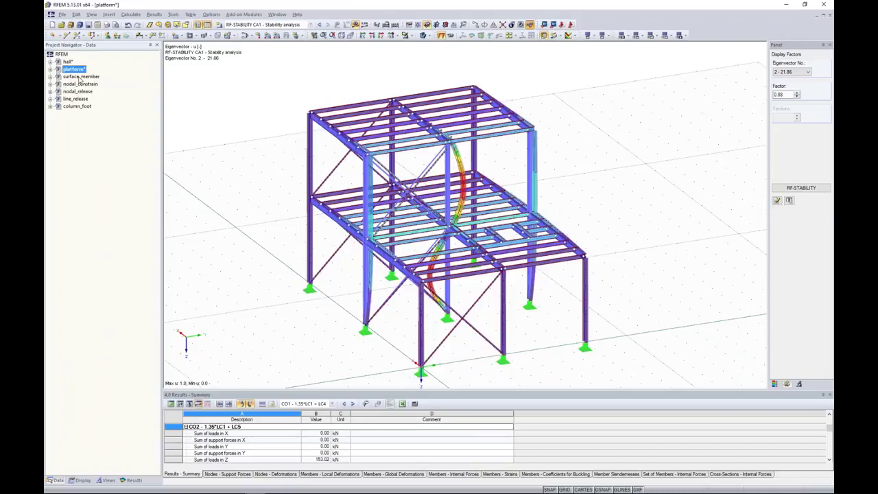
pyautogui.doubleClick(80, 76)
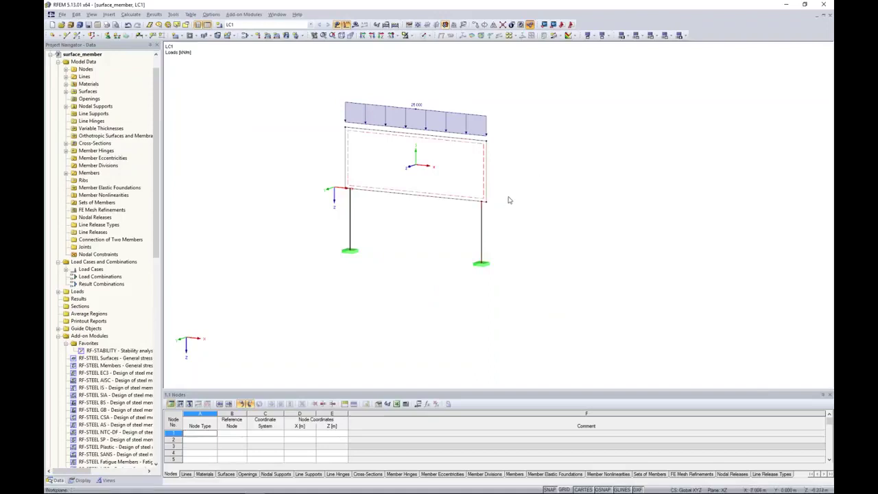
# - Review the surface_member model's general data and close it unchanged
pyautogui.doubleClick(93, 55)
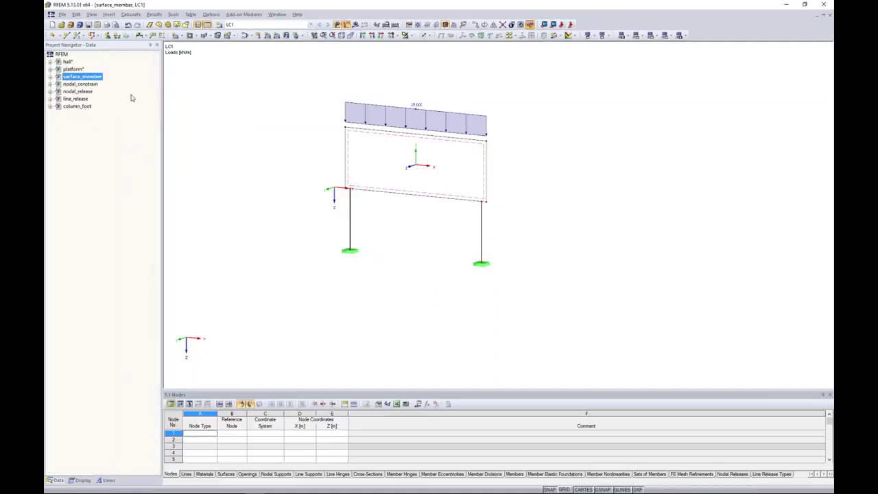
pyautogui.rightClick(101, 81)
pyautogui.click(161, 108)
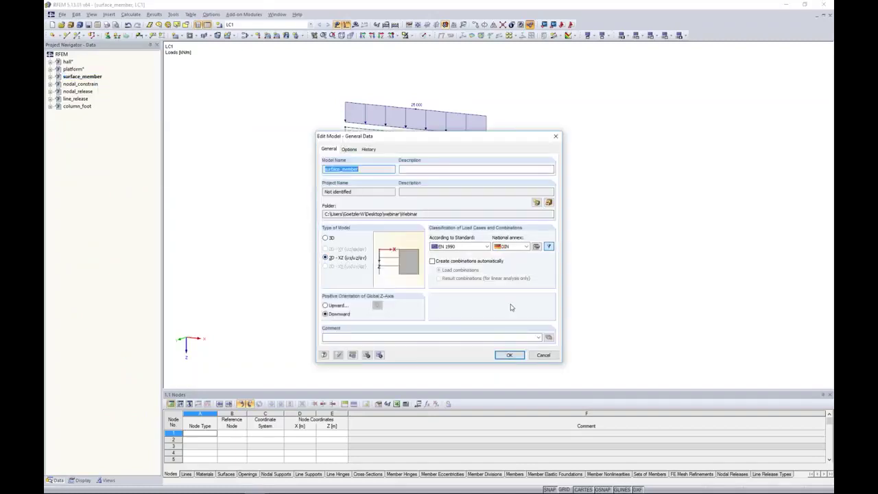
pyautogui.click(543, 354)
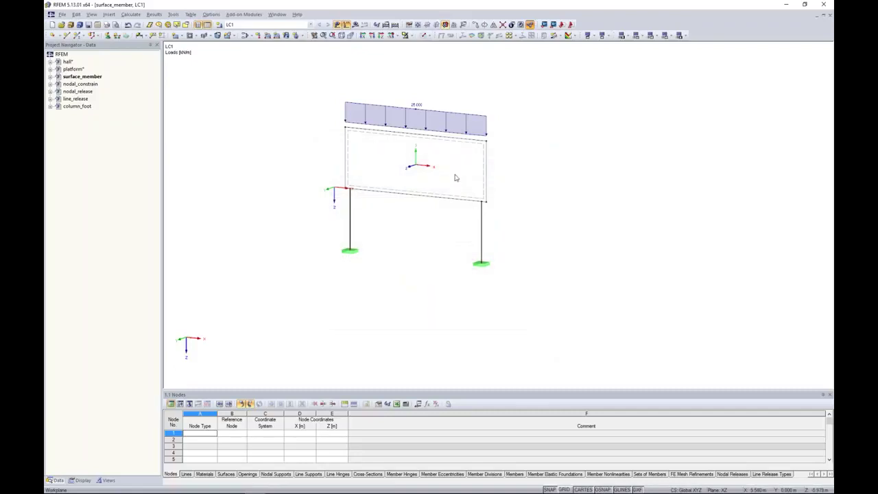
# - Show the frame as solid bodies and orbit around the left column
pyautogui.keyDown('ctrl'); pyautogui.moveTo(482, 149); pyautogui.dragTo(471, 151, button='middle'); pyautogui.keyUp('ctrl')
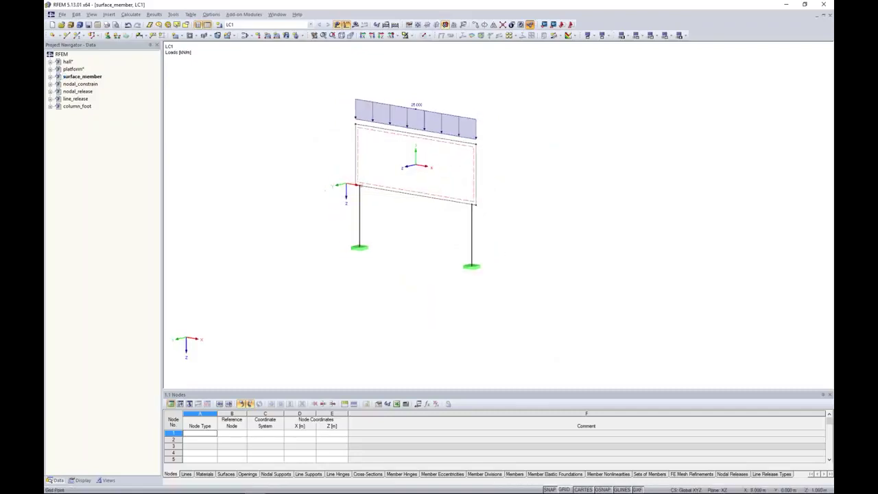
pyautogui.click(360, 211)
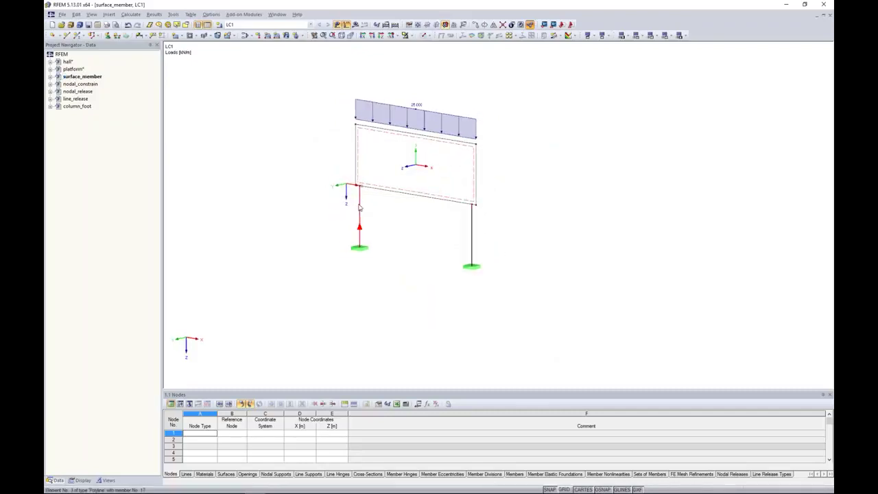
pyautogui.click(424, 36)
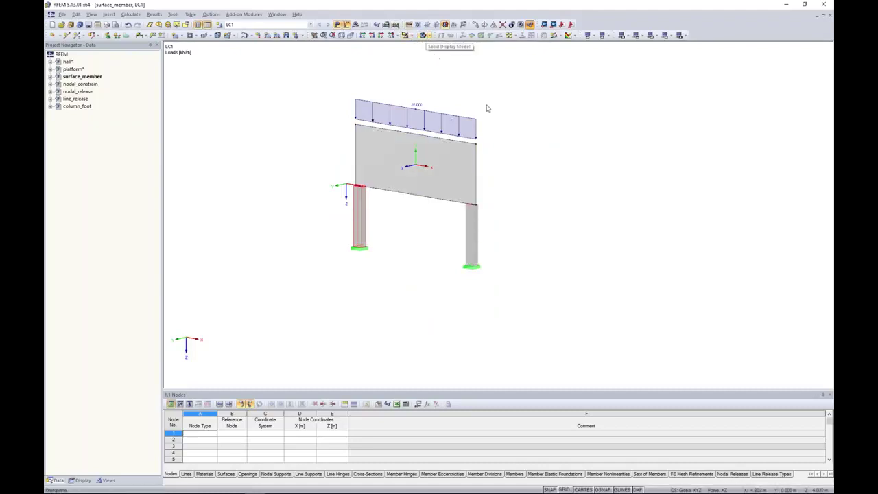
pyautogui.keyDown('ctrl'); pyautogui.moveTo(519, 189); pyautogui.dragTo(497, 224, button='middle'); pyautogui.keyUp('ctrl')
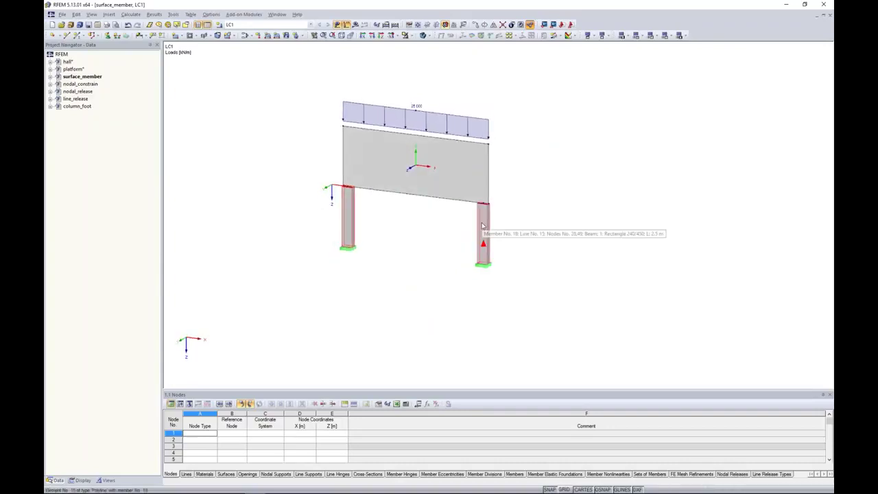
pyautogui.scroll(4, 483, 220)
pyautogui.scroll(-1, 484, 206)
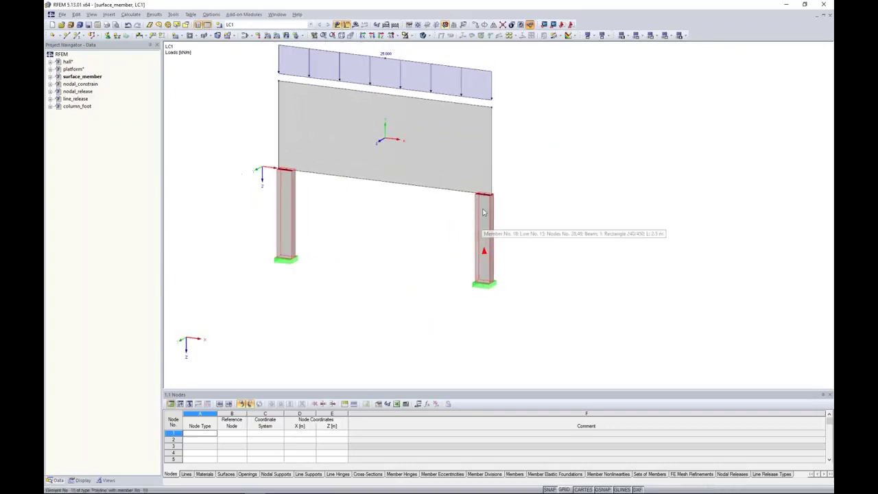
pyautogui.scroll(3, 485, 206)
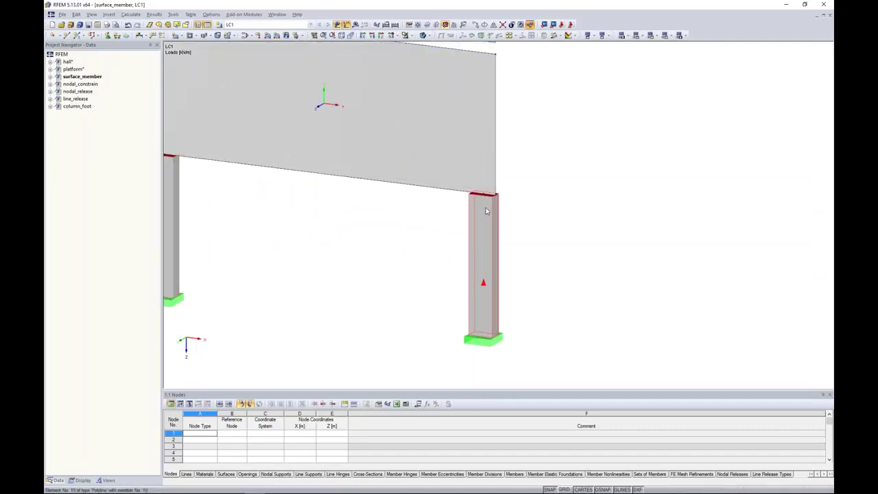
# - Check the wall surface, return to wireframe display, and start Calculate All
pyautogui.click(484, 146)
pyautogui.click(555, 165)
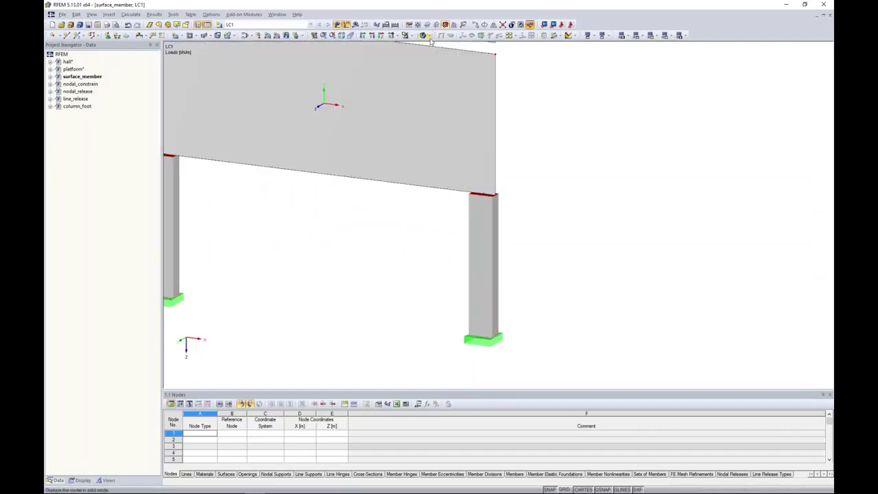
pyautogui.click(424, 36)
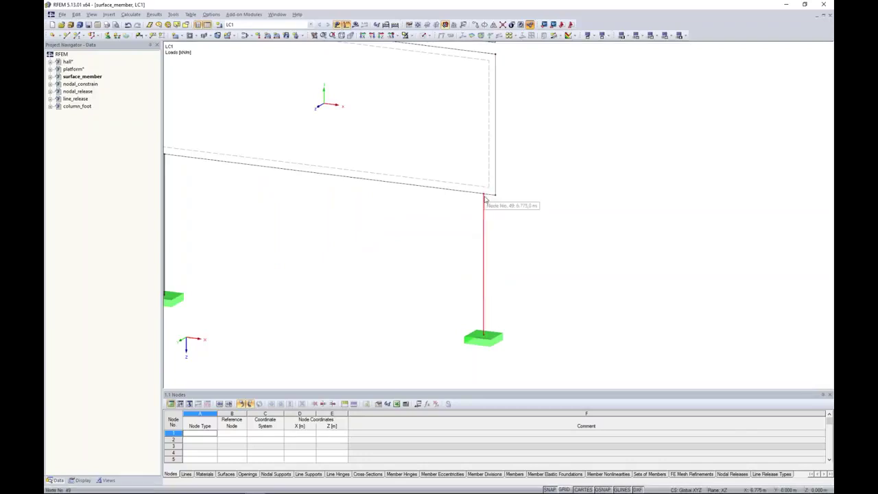
pyautogui.scroll(2, 484, 197)
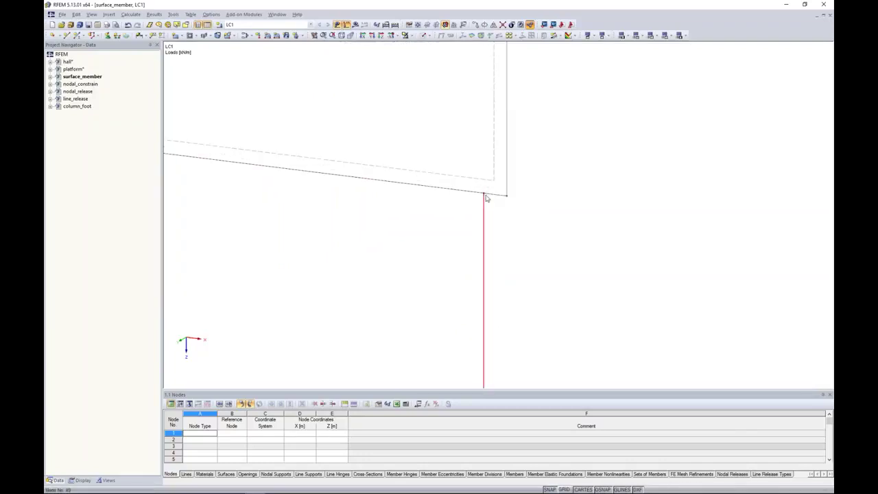
pyautogui.scroll(-4, 484, 197)
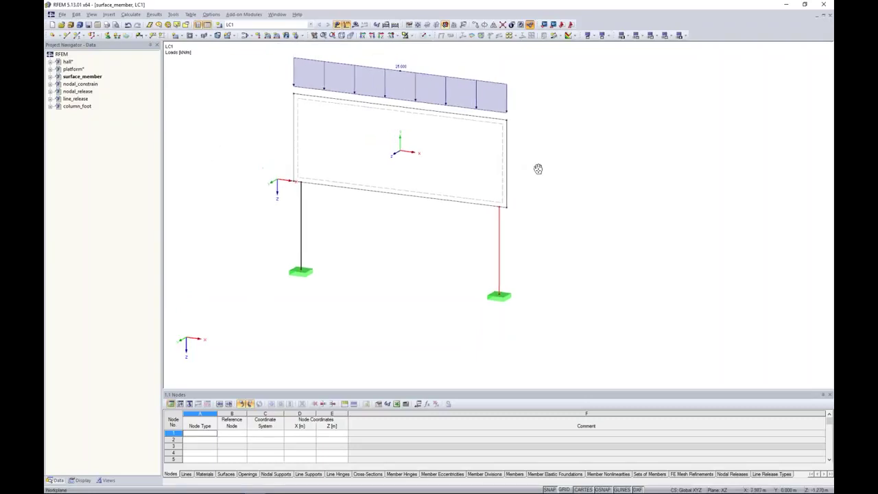
pyautogui.click(354, 24)
# - Confirm the calculation and display the columns' My moment diagrams (1.10 to -1.18 kNm)
pyautogui.press('Return')
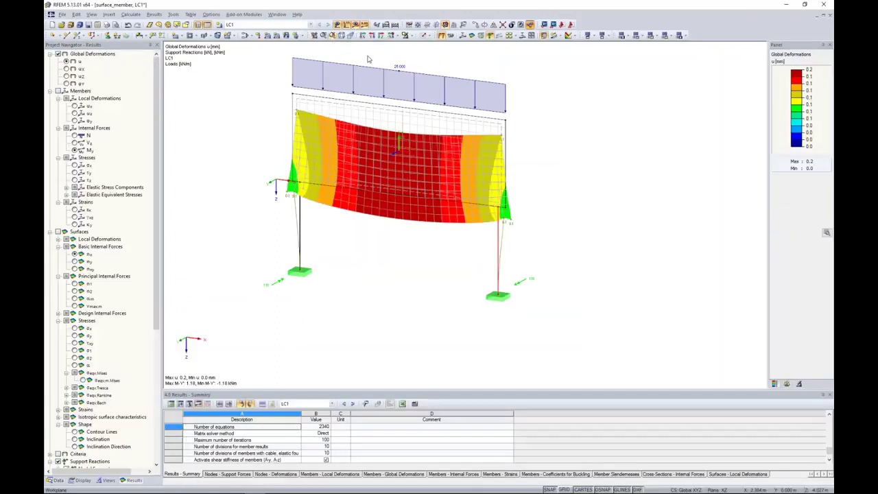
pyautogui.scroll(4, 503, 231)
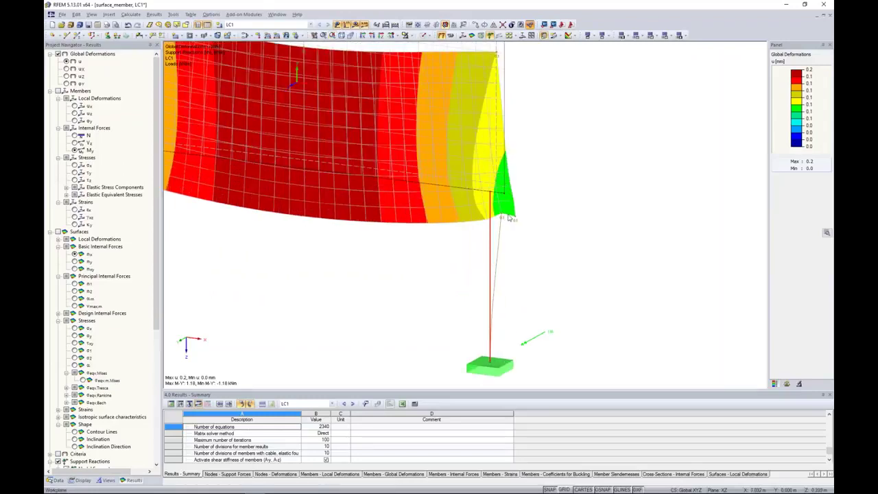
pyautogui.click(74, 149)
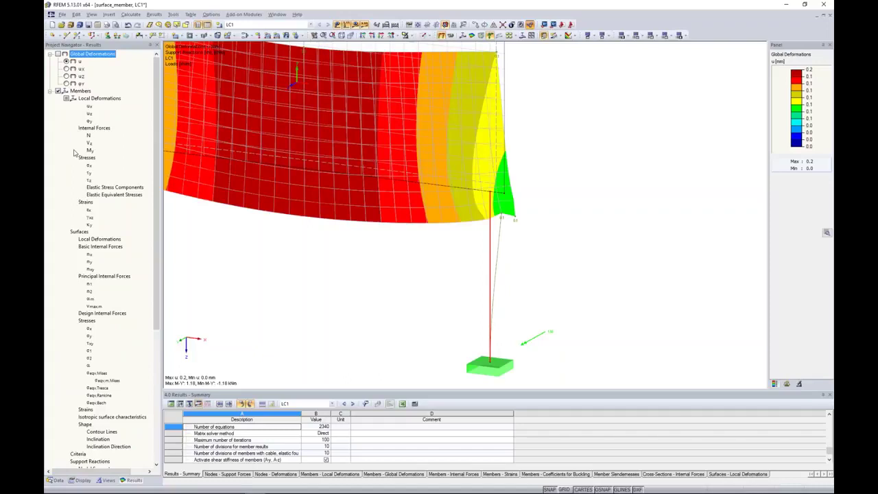
pyautogui.scroll(-5, 421, 192)
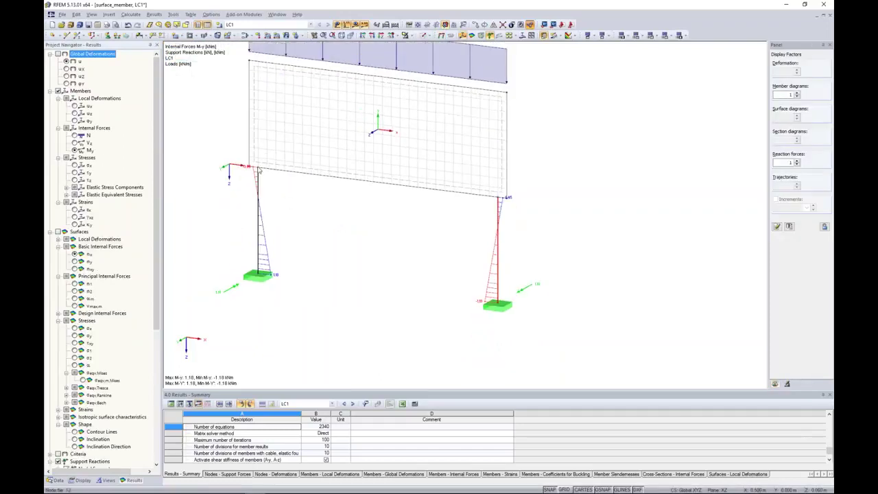
pyautogui.scroll(6, 251, 171)
pyautogui.scroll(-5, 251, 171)
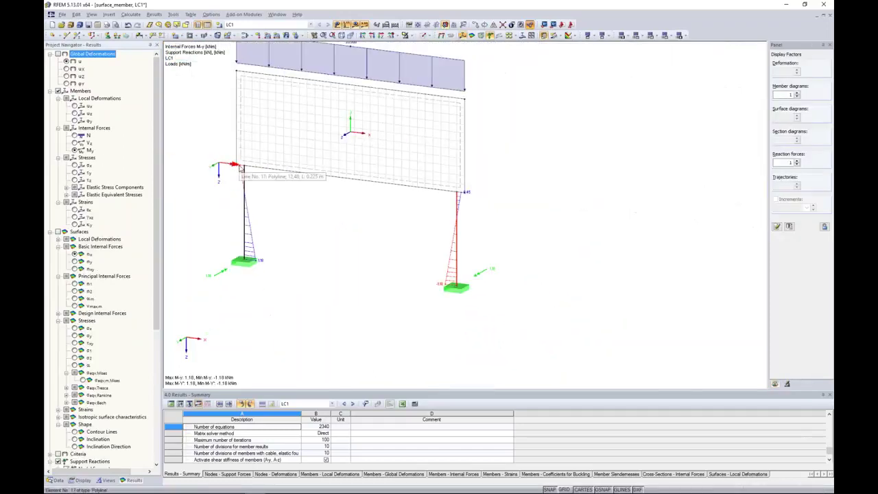
pyautogui.scroll(5, 465, 201)
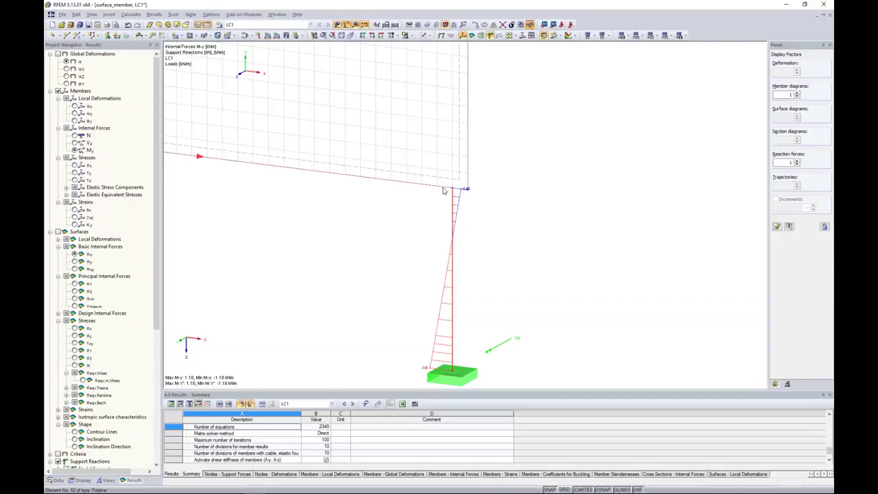
# - Zoom out, window-select the entire frame, and bring up Move/Copy with Ctrl+M
pyautogui.scroll(-3, 367, 158)
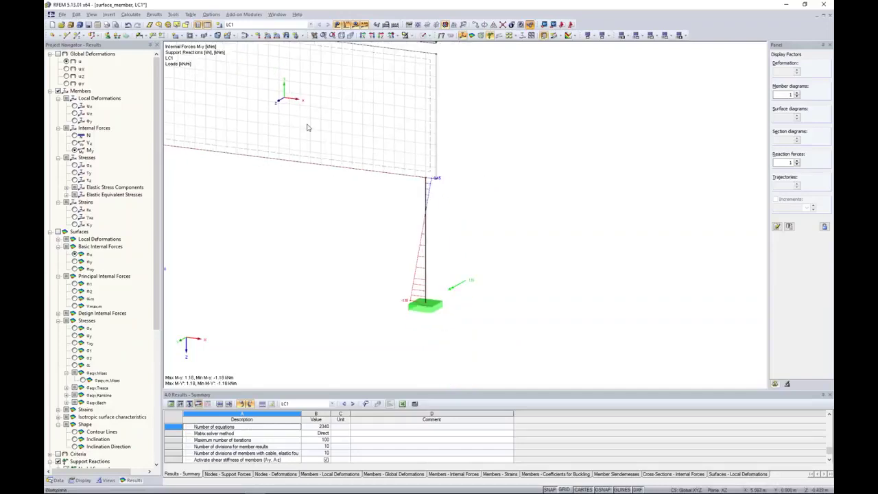
pyautogui.scroll(5, 316, 147)
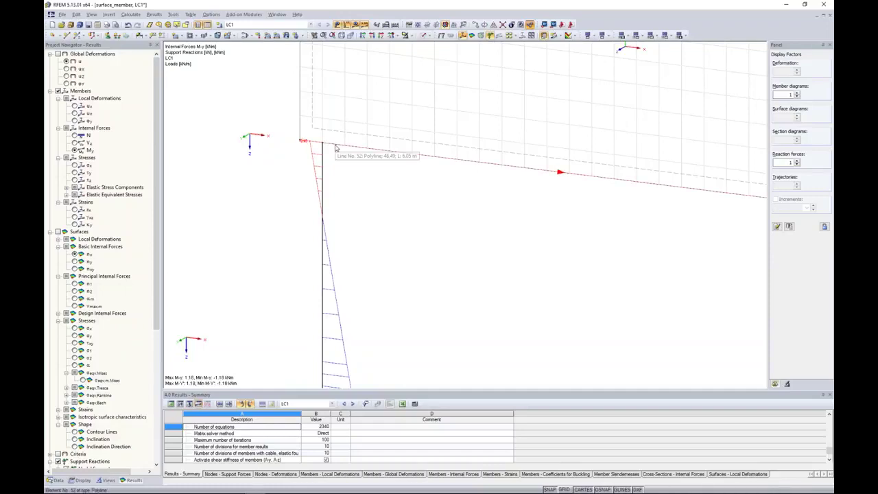
pyautogui.scroll(-5, 336, 147)
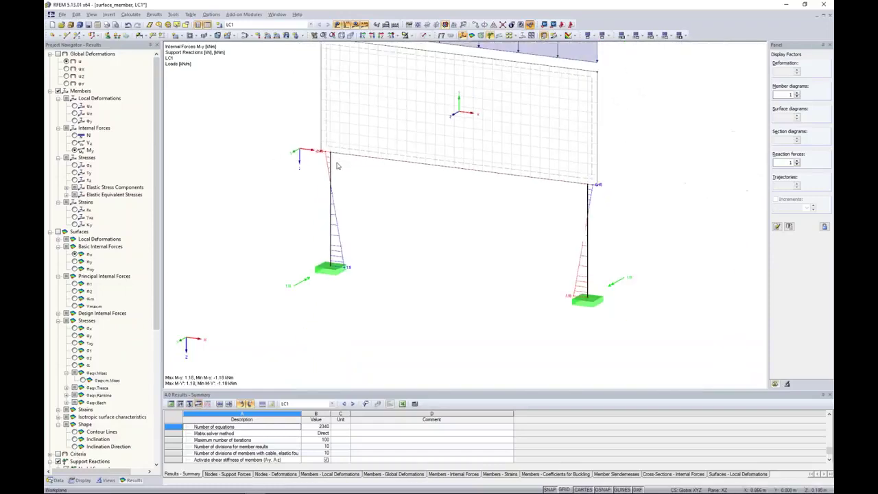
pyautogui.scroll(-3, 660, 199)
pyautogui.moveTo(372, 81); pyautogui.dragTo(612, 315)
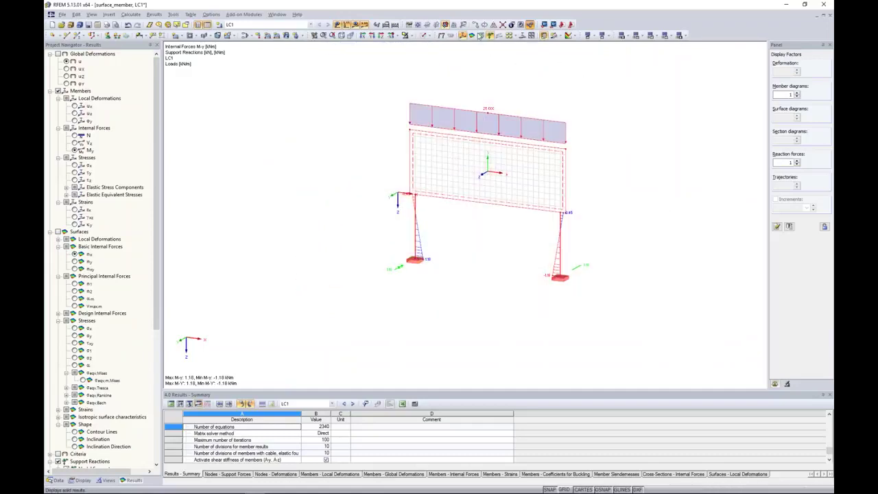
pyautogui.hotkey('ctrl', 'm')
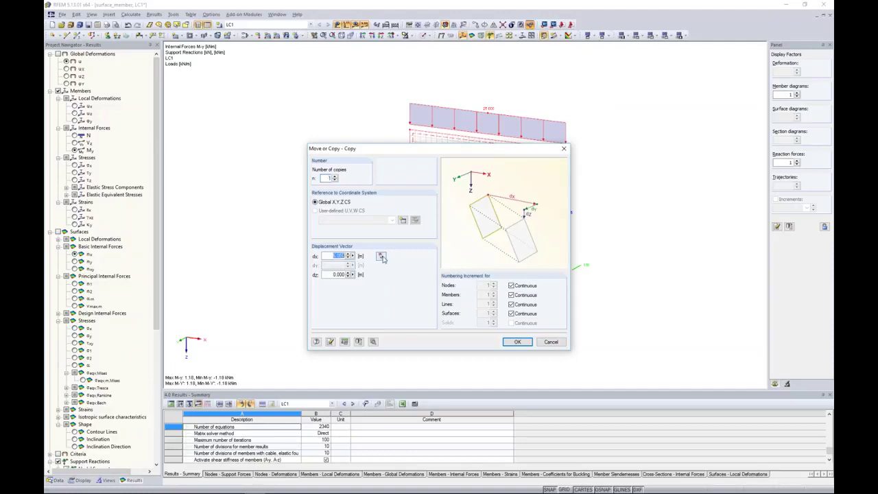
# - Copy the frame 10 m along X, accepting deletion of the existing results
pyautogui.click(381, 256)
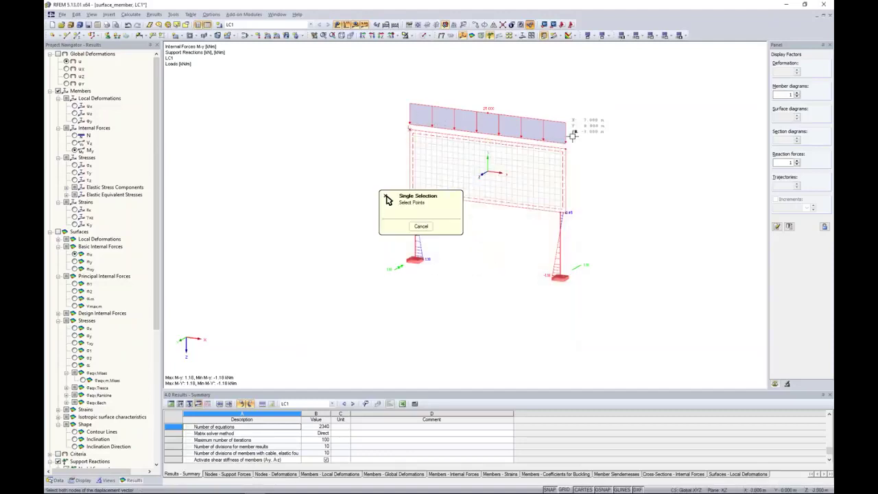
pyautogui.click(567, 148)
pyautogui.doubleClick(334, 255)
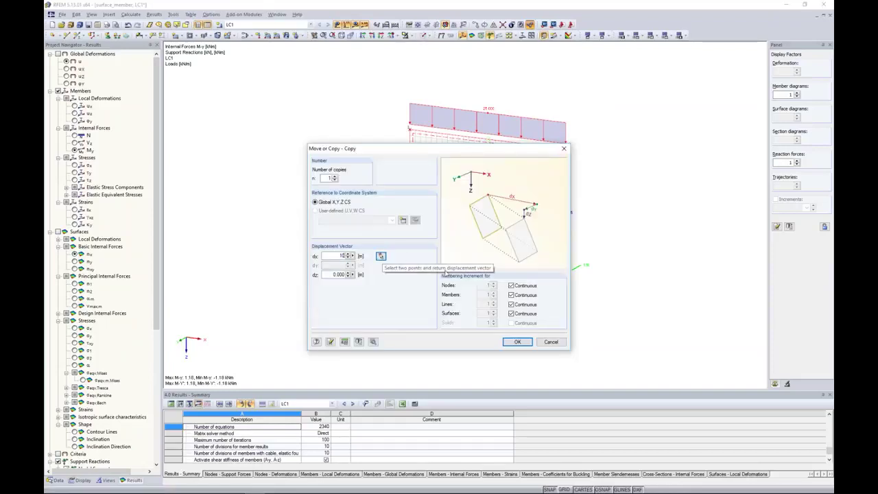
pyautogui.click(518, 342)
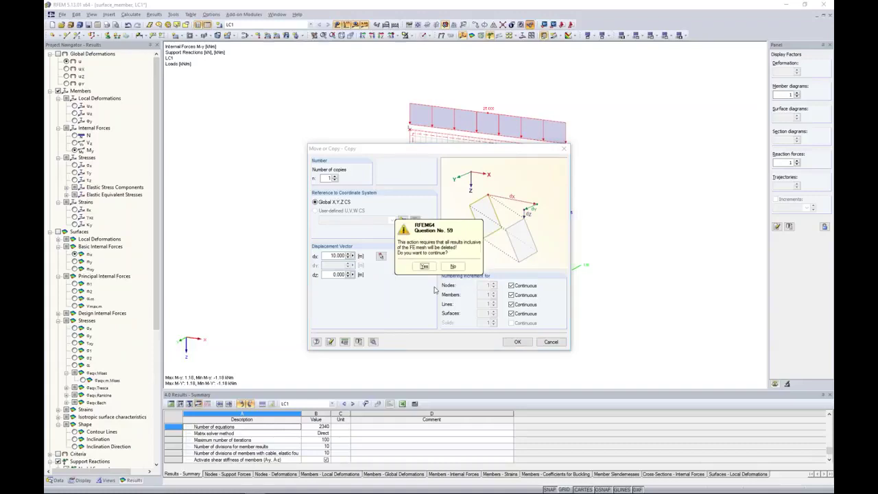
pyautogui.click(424, 266)
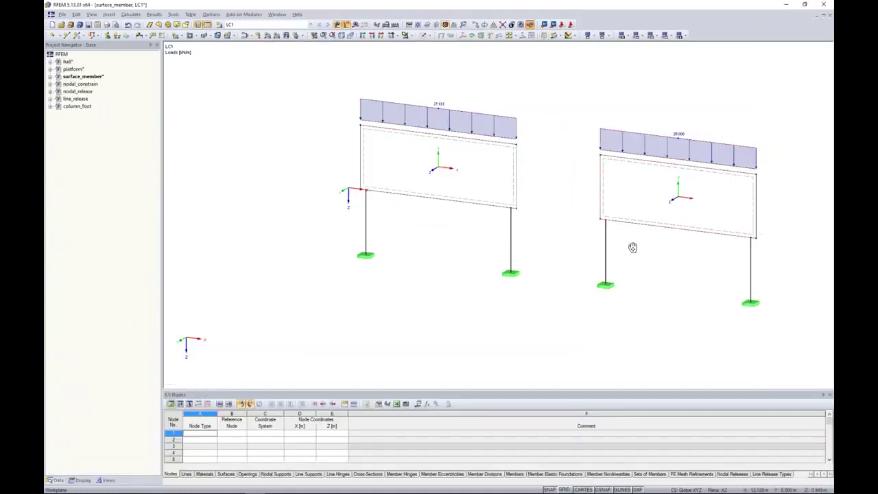
# - Draw rigid member No. 21 from node 15 at the copied frame's left column top
pyautogui.scroll(6, 656, 247)
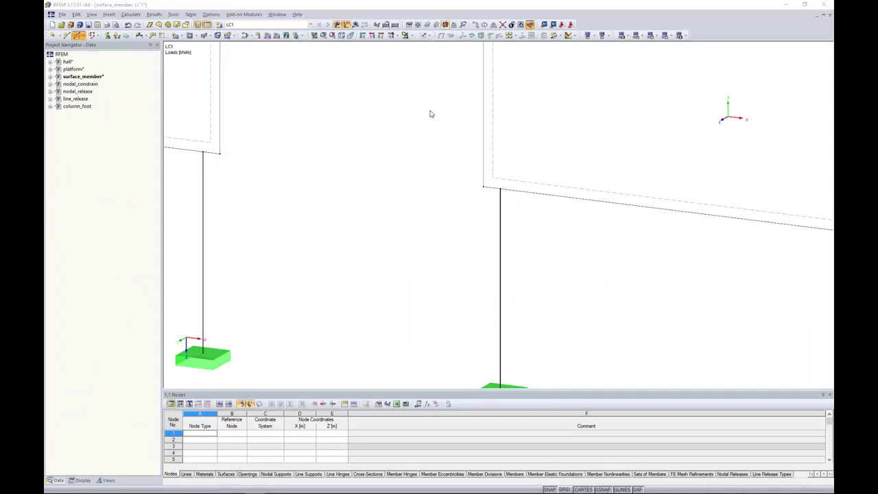
pyautogui.moveTo(482, 142); pyautogui.dragTo(332, 142)
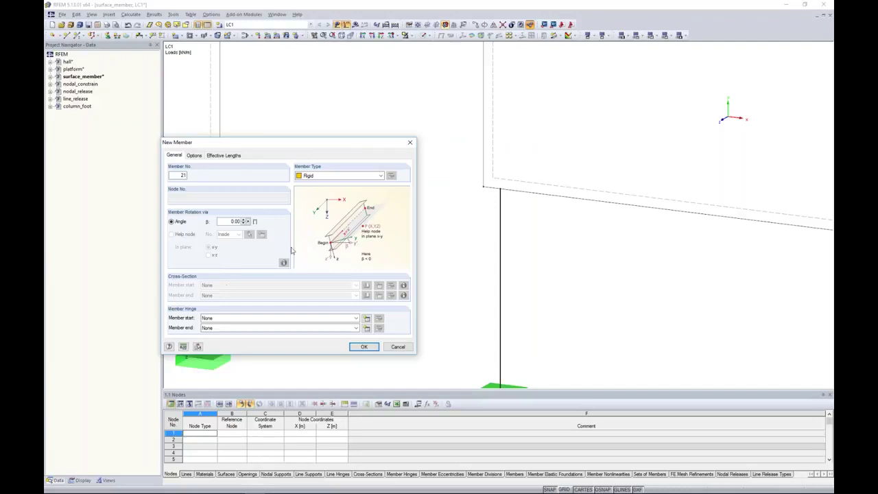
pyautogui.click(309, 176)
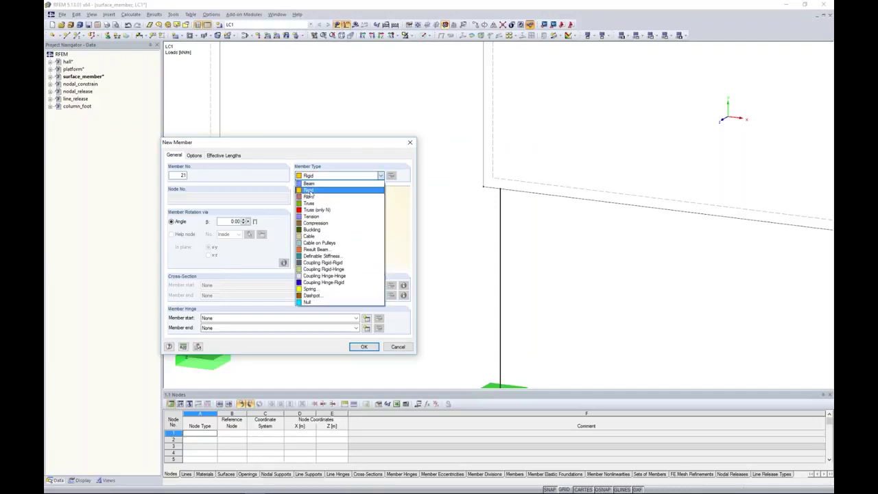
pyautogui.click(335, 274)
pyautogui.click(364, 346)
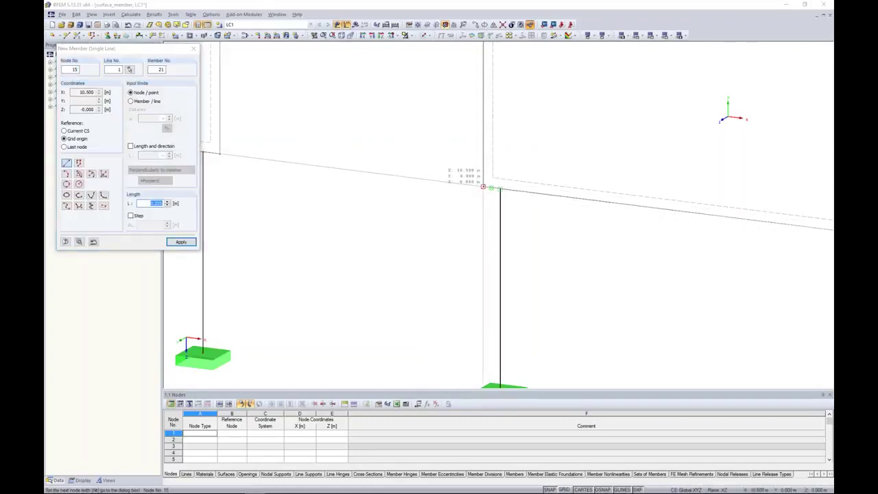
pyautogui.press('Escape')
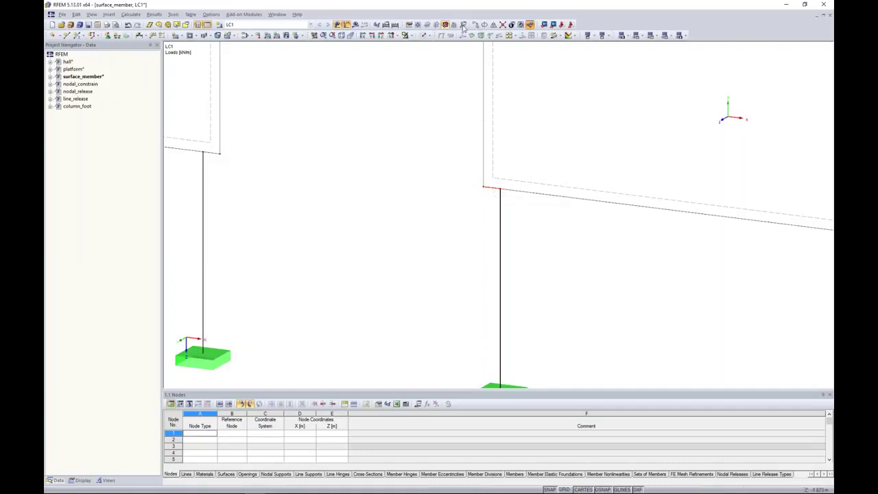
# - Copy the rigid member 0.225 m along X to node 50
pyautogui.hotkey('ctrl', 'm')
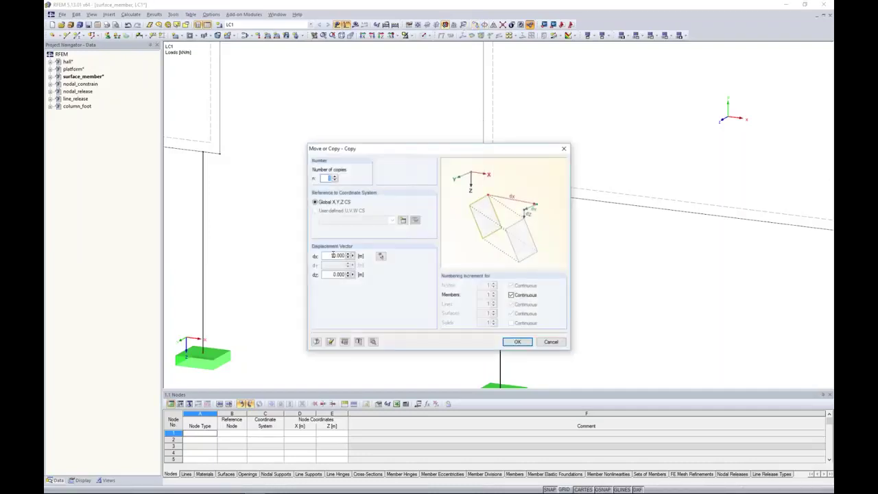
pyautogui.click(380, 255)
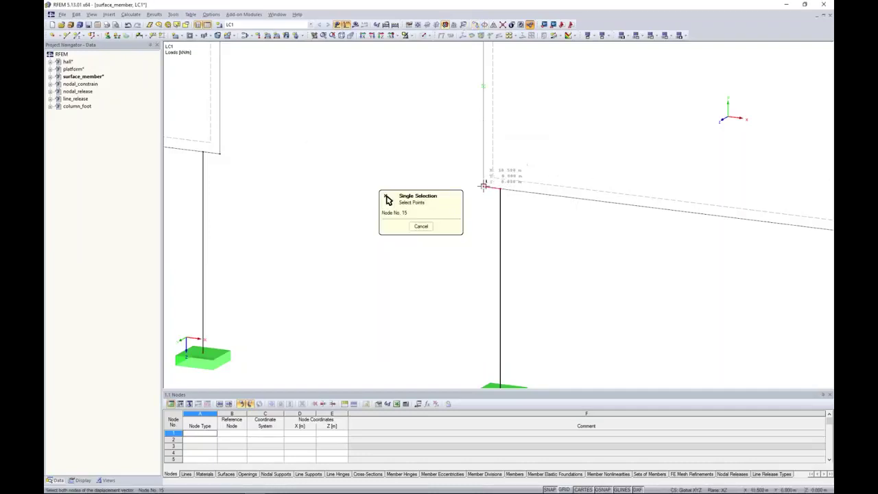
pyautogui.click(500, 186)
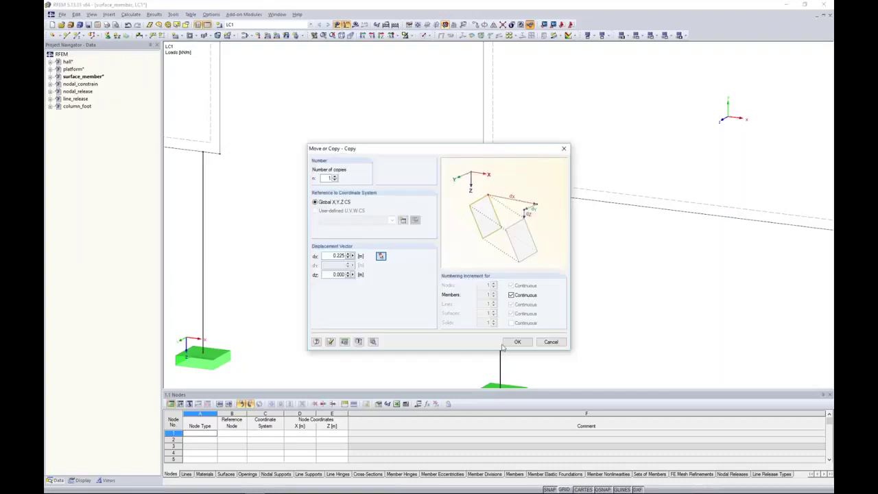
pyautogui.click(516, 342)
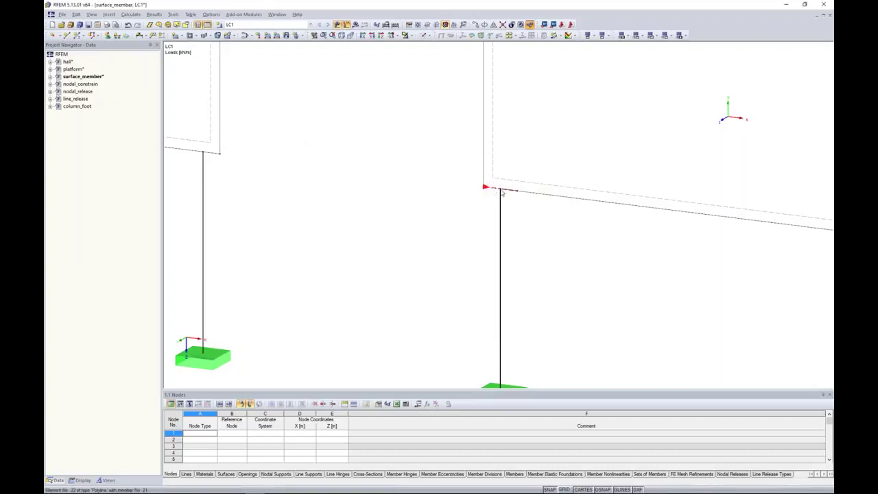
# - Copy the rigid member 6.050 m to node 51 at the right column top, then calculate
pyautogui.click(482, 24)
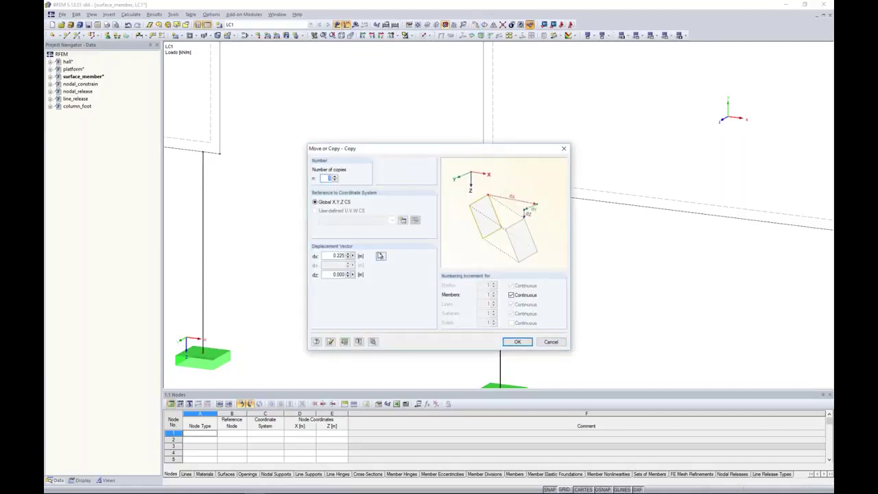
pyautogui.click(380, 256)
pyautogui.scroll(-1, 580, 271)
pyautogui.scroll(-1, 580, 271)
pyautogui.scroll(3, 713, 264)
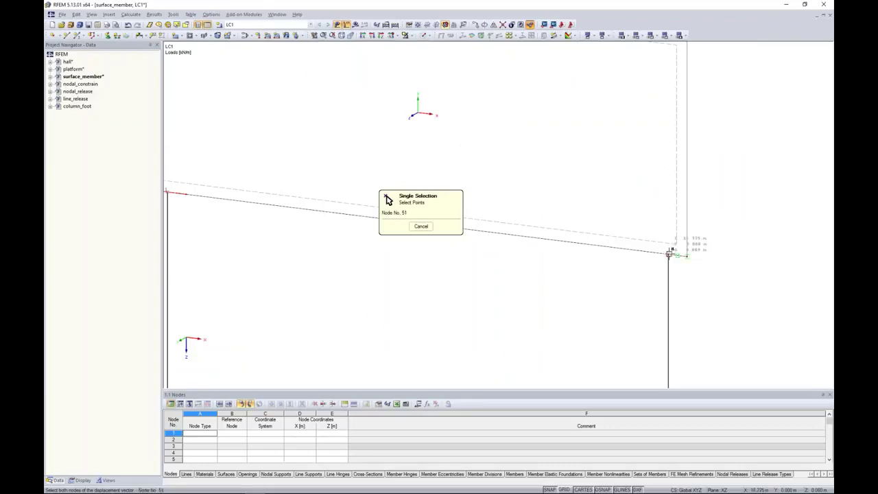
pyautogui.click(669, 254)
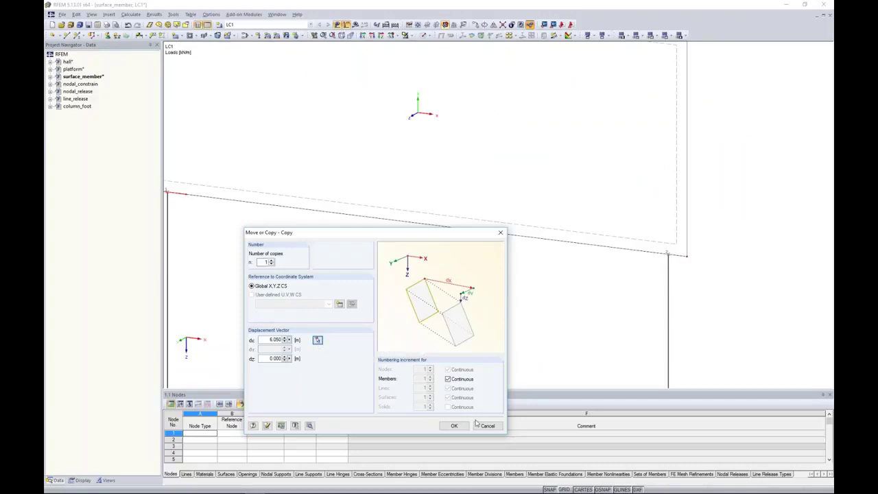
pyautogui.click(454, 425)
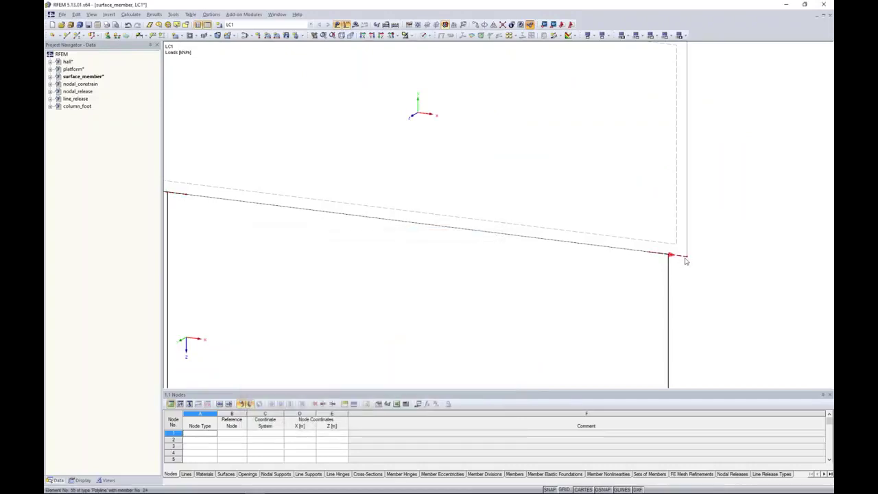
pyautogui.scroll(-5, 373, 292)
pyautogui.moveTo(369, 287); pyautogui.dragTo(505, 282, button='middle')
pyautogui.click(355, 26)
# - Run the calculation and plot LC1 global deformations for both frames, peaking at 0.2 mm
pyautogui.press('Return')
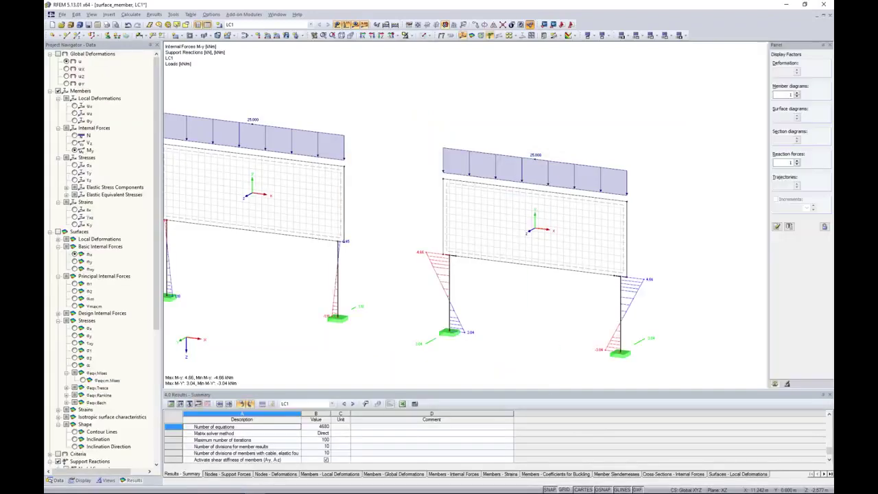
pyautogui.moveTo(427, 183); pyautogui.dragTo(474, 171, button='middle')
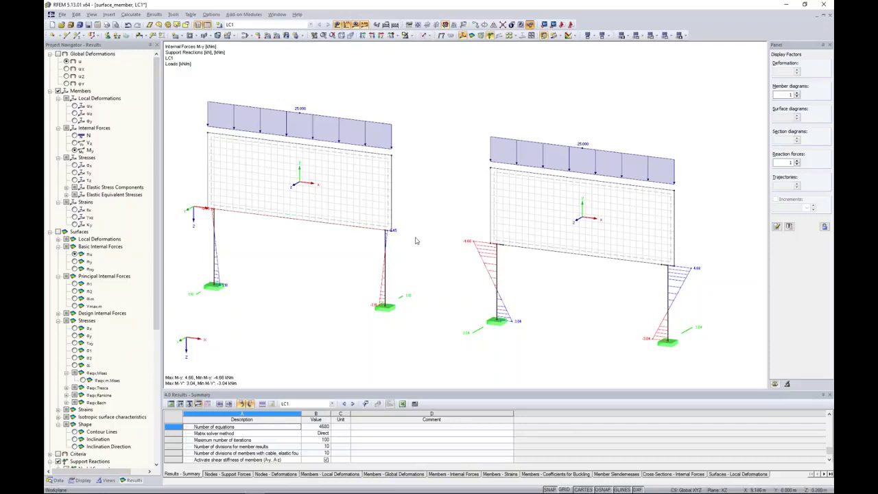
pyautogui.scroll(3, 402, 238)
pyautogui.scroll(2, 374, 230)
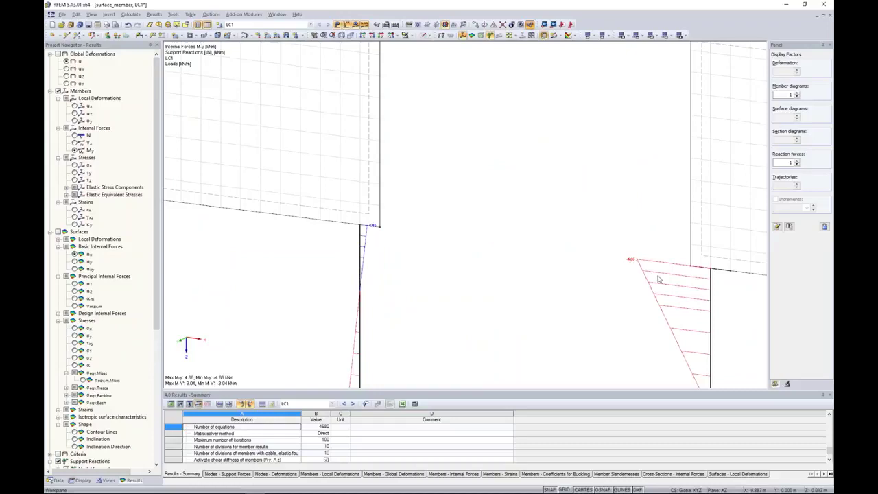
pyautogui.scroll(-2, 718, 284)
pyautogui.scroll(-3, 642, 246)
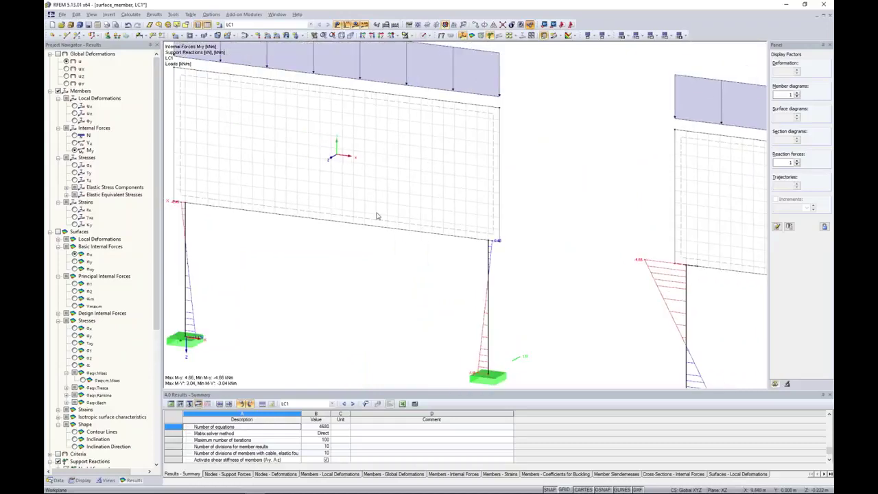
pyautogui.click(61, 56)
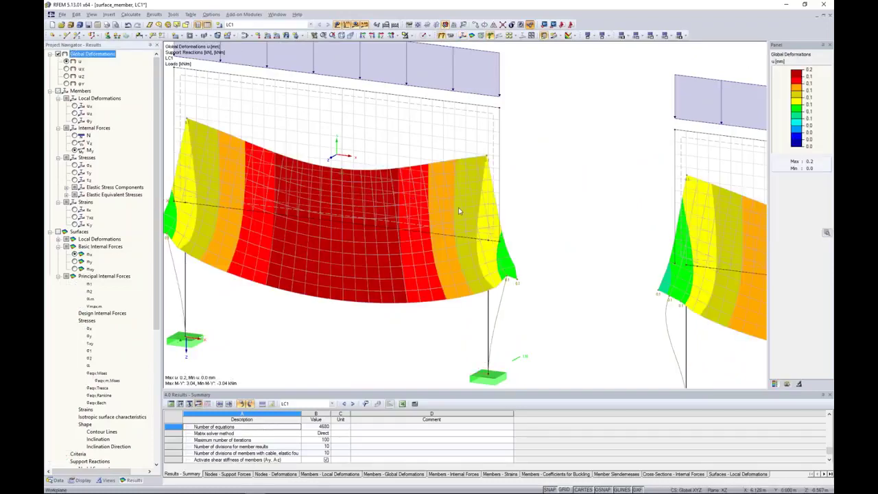
# - Zoom around both frames to compare their deformations and ±3.04 kNm column moments
pyautogui.scroll(-2, 458, 207)
pyautogui.scroll(4, 549, 255)
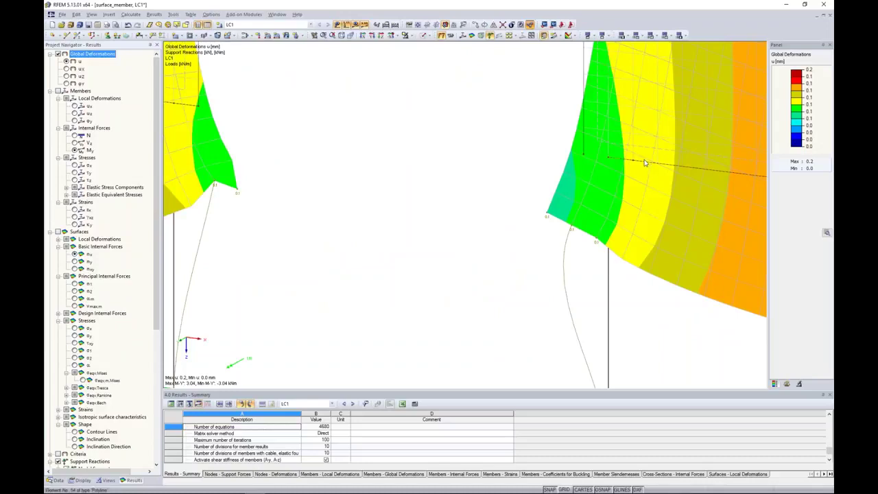
pyautogui.scroll(-4, 613, 189)
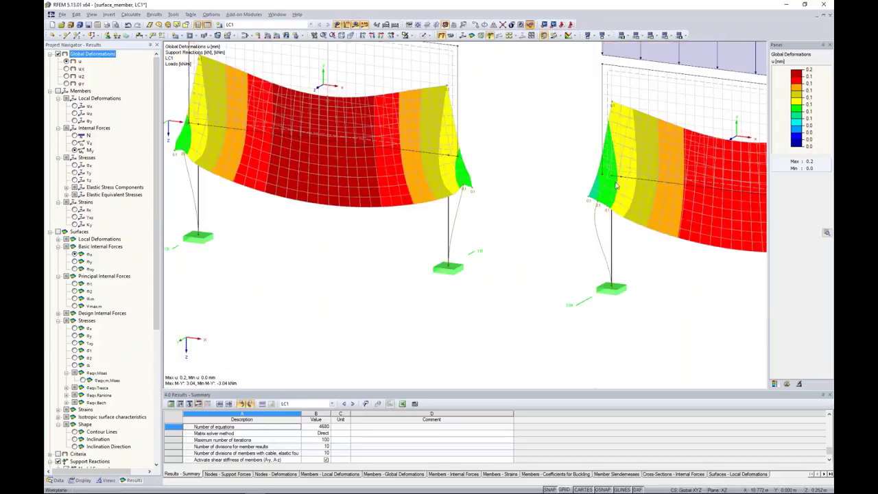
pyautogui.click(629, 174)
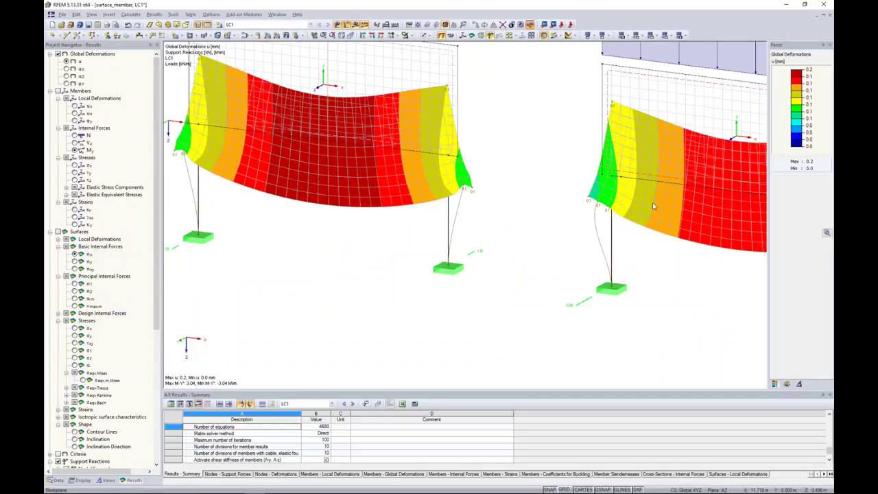
pyautogui.scroll(-3, 652, 203)
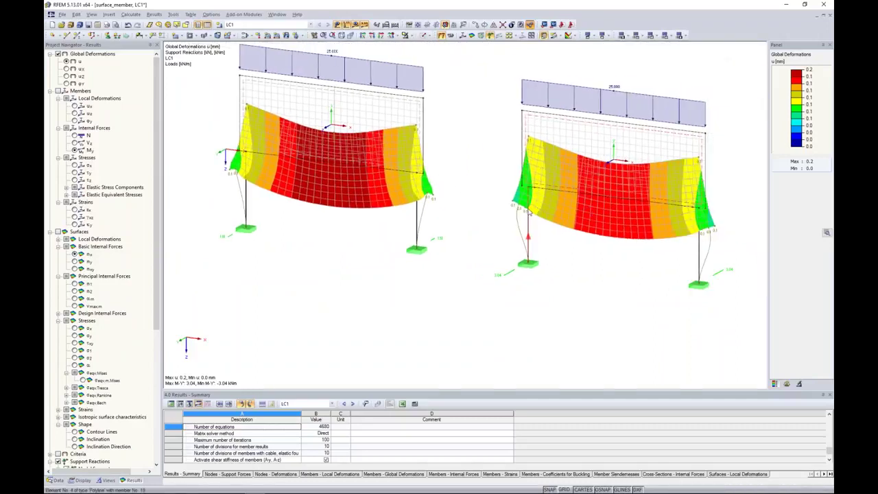
pyautogui.scroll(3, 529, 191)
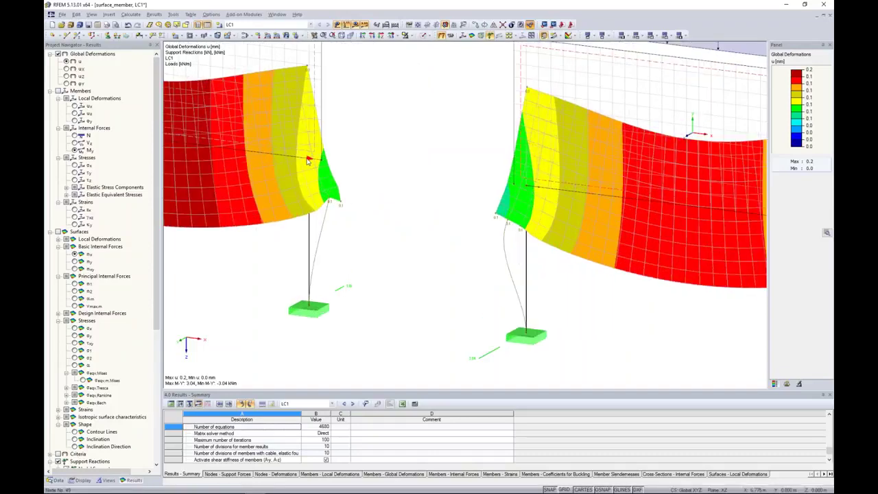
pyautogui.scroll(2, 309, 164)
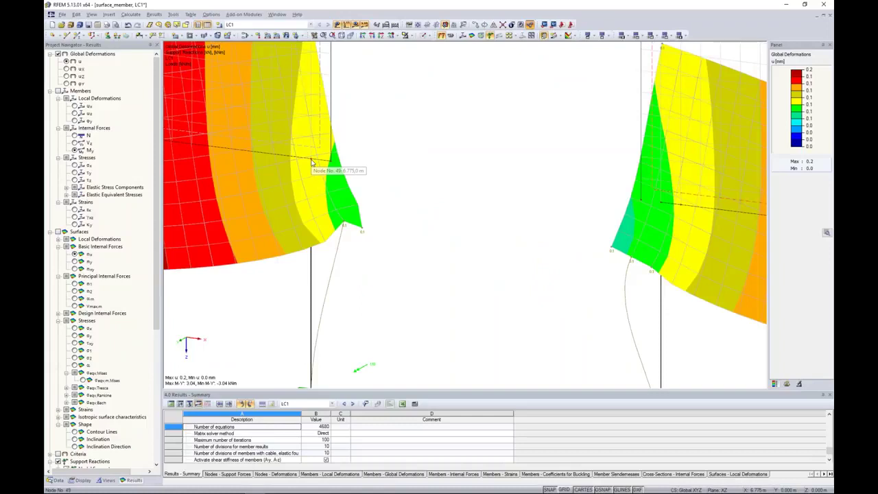
# - Select the member at the column-top node and bring up the project's model list
pyautogui.click(313, 160)
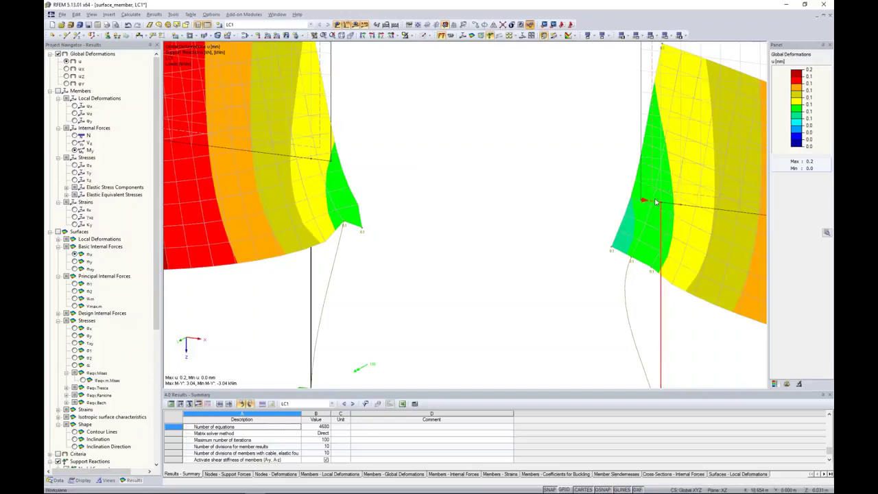
pyautogui.scroll(-2, 448, 149)
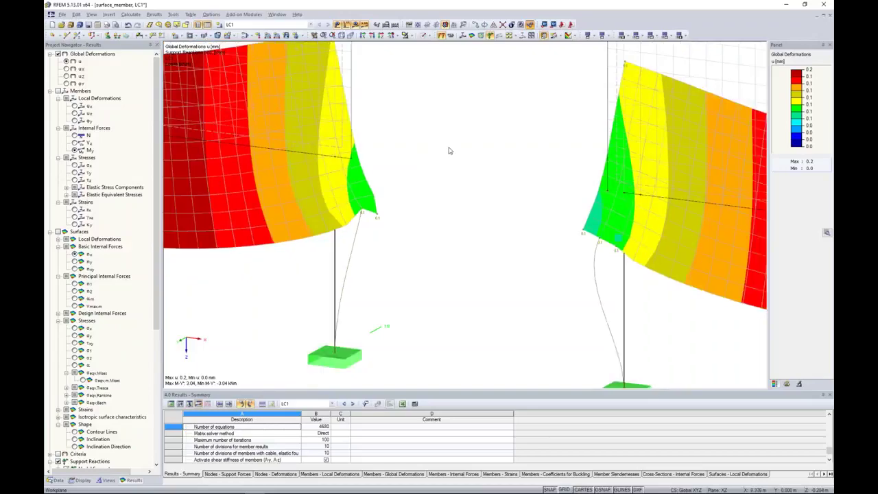
pyautogui.scroll(-3, 448, 150)
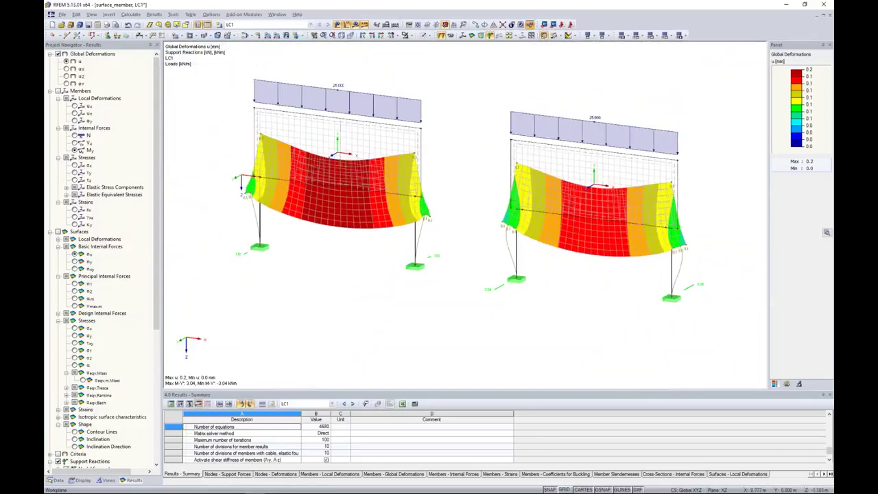
pyautogui.click(57, 480)
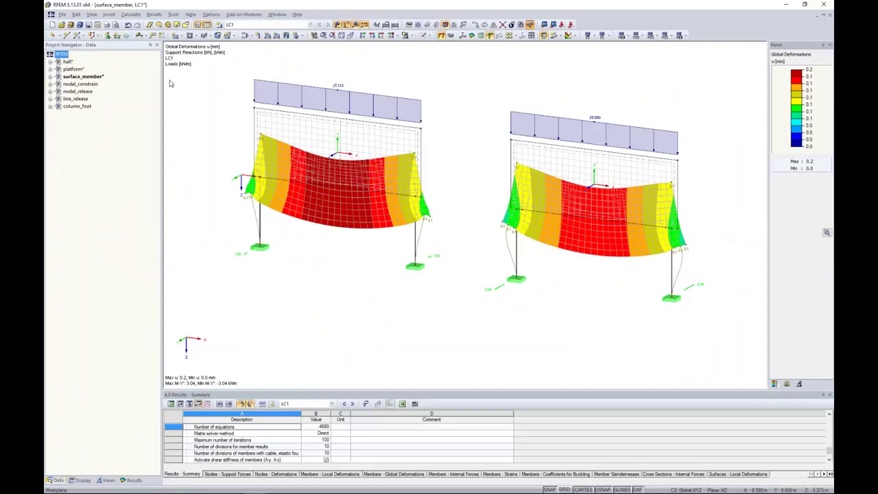
# - Open nodal_constrain, delete its FE mesh and results, and recalculate LC1
pyautogui.doubleClick(80, 84)
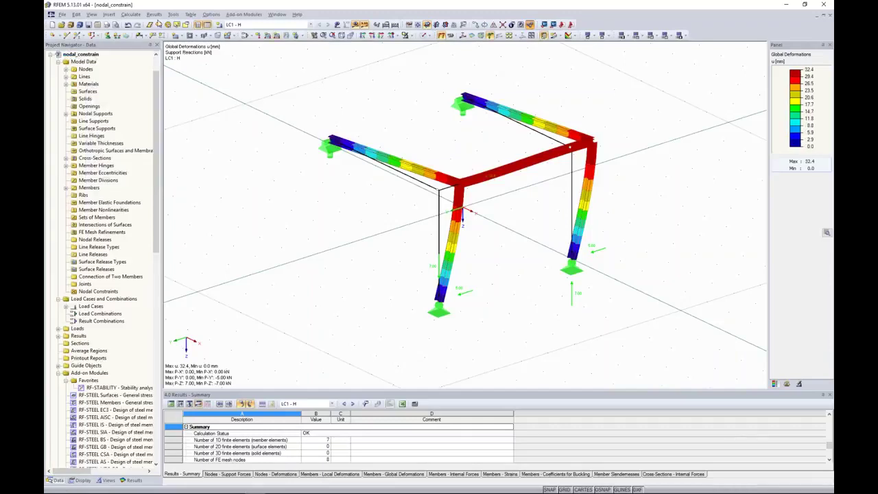
pyautogui.click(130, 14)
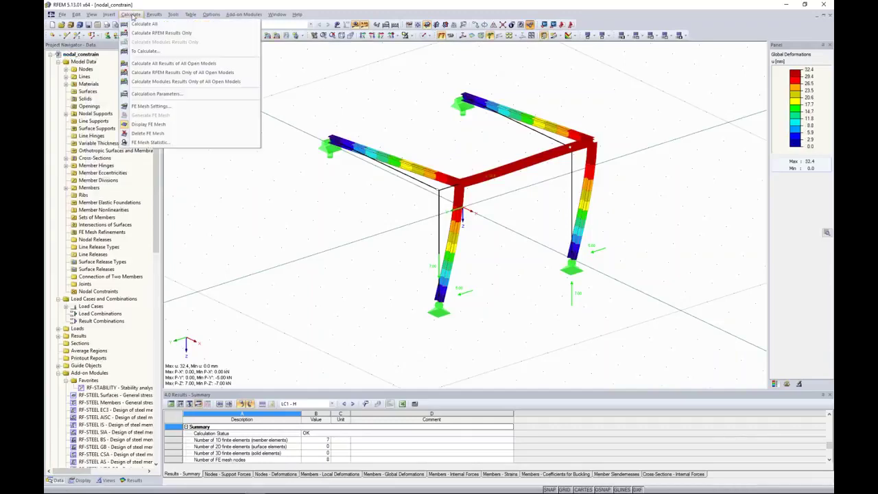
pyautogui.click(161, 133)
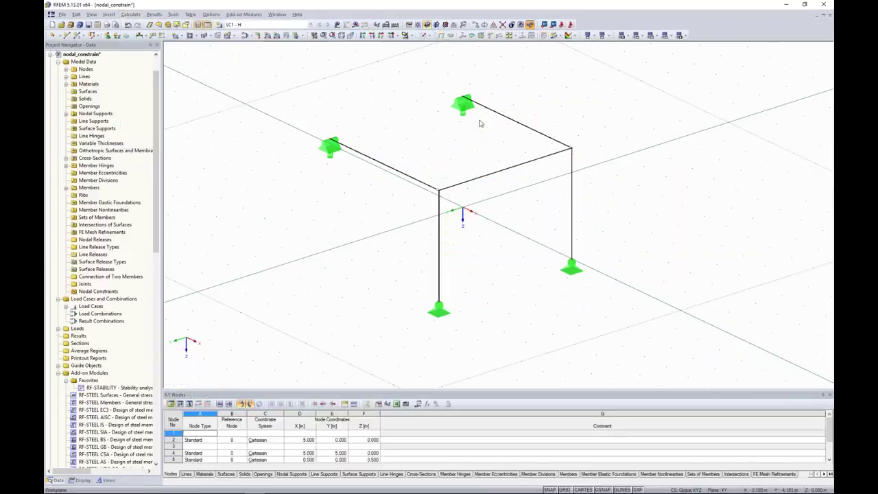
pyautogui.click(337, 24)
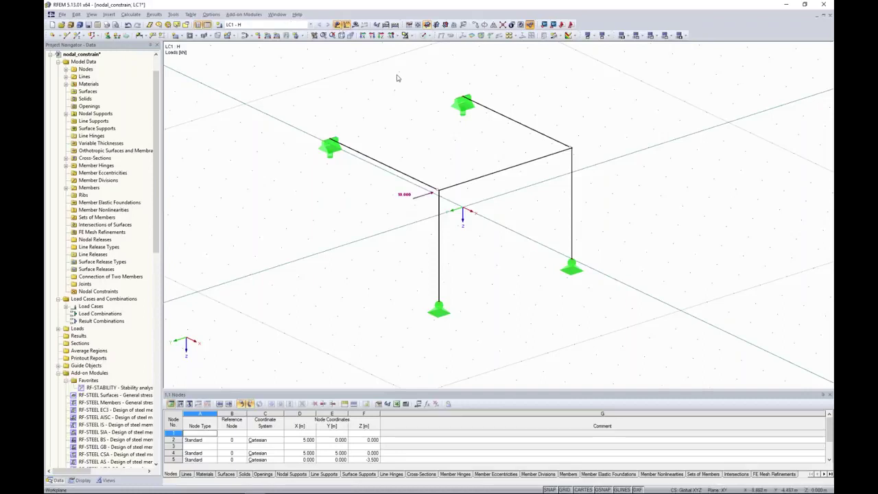
pyautogui.click(355, 25)
pyautogui.click(424, 263)
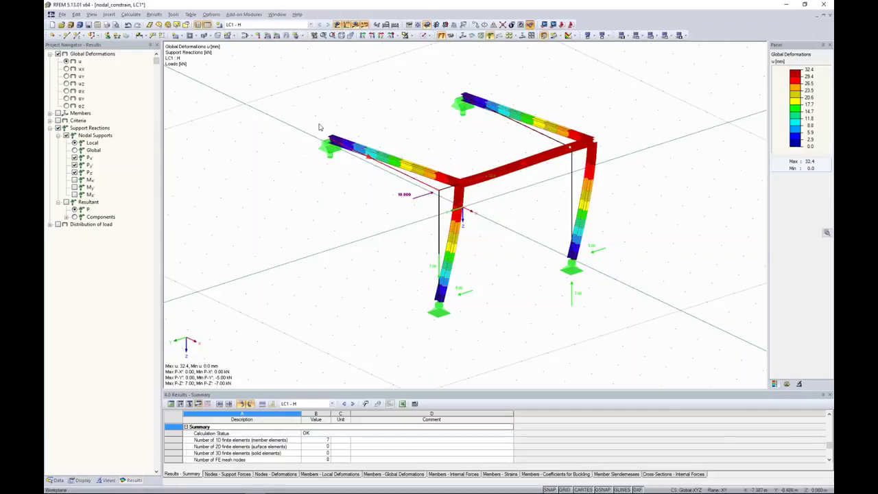
# - Hide the results, window-select the frame's top members and supports, then clear the selection
pyautogui.moveTo(284, 100); pyautogui.dragTo(640, 196)
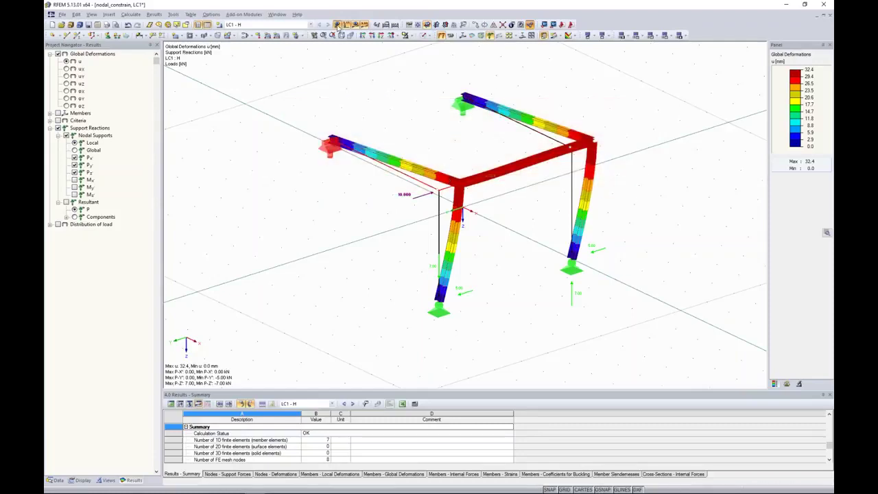
pyautogui.click(362, 25)
pyautogui.moveTo(268, 74); pyautogui.dragTo(649, 206)
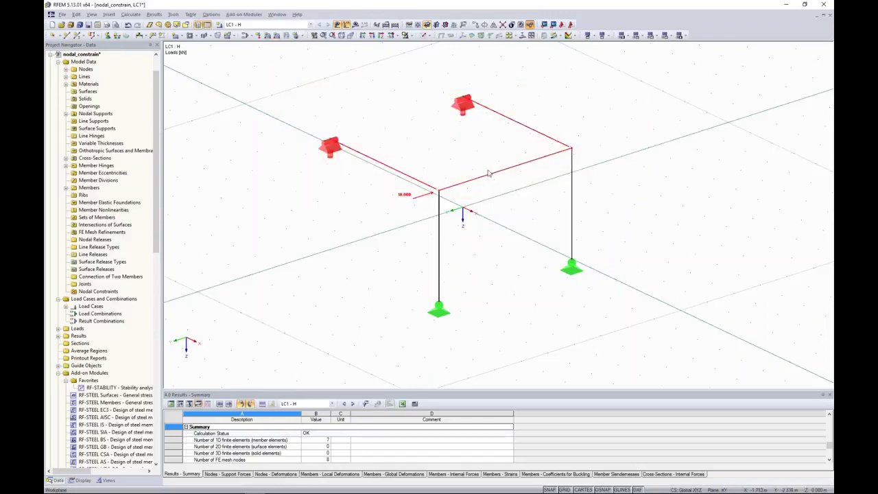
pyautogui.press('Escape')
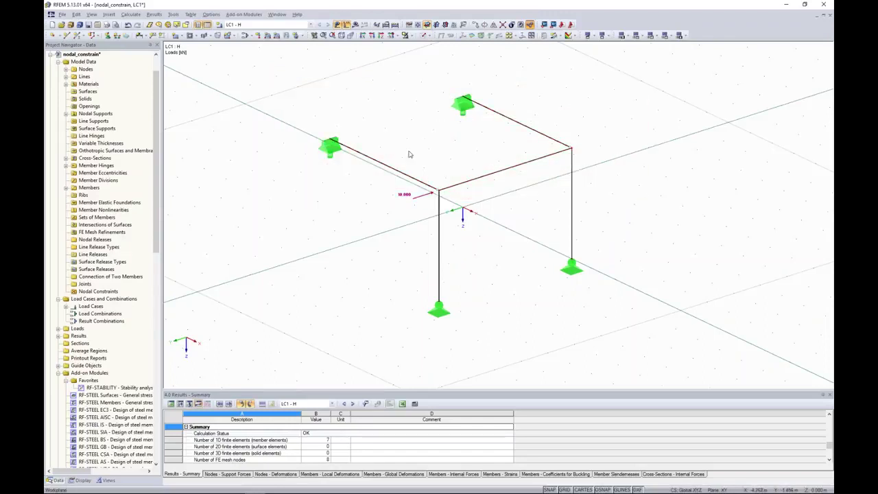
pyautogui.click(451, 167)
# - Create a new nodal constraint and pick the frame's top nodes 5-8 in the model
pyautogui.rightClick(82, 293)
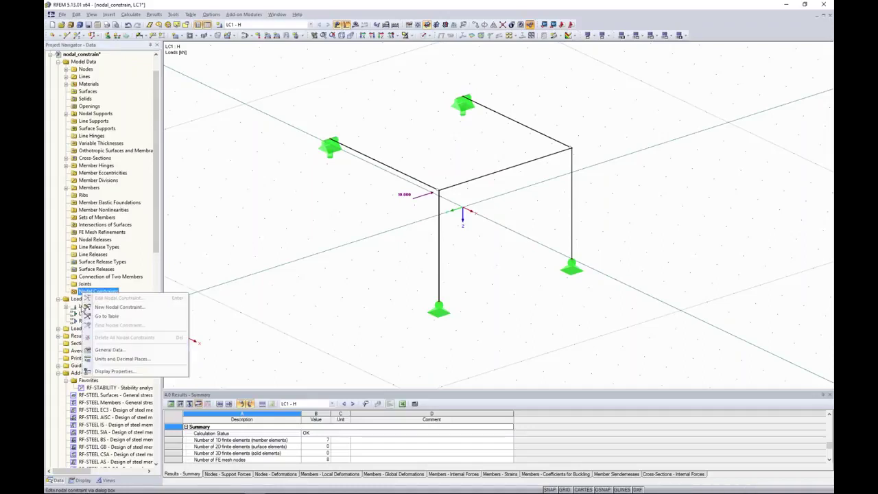
pyautogui.click(113, 307)
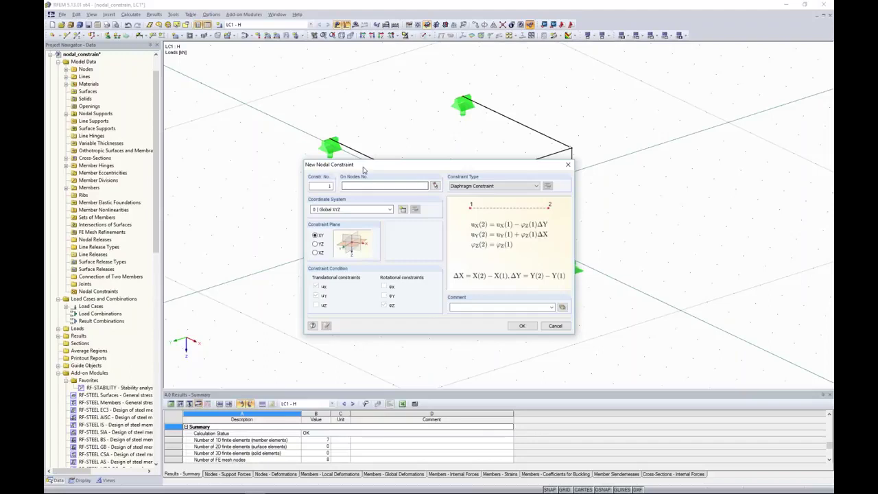
pyautogui.moveTo(364, 165); pyautogui.dragTo(379, 209)
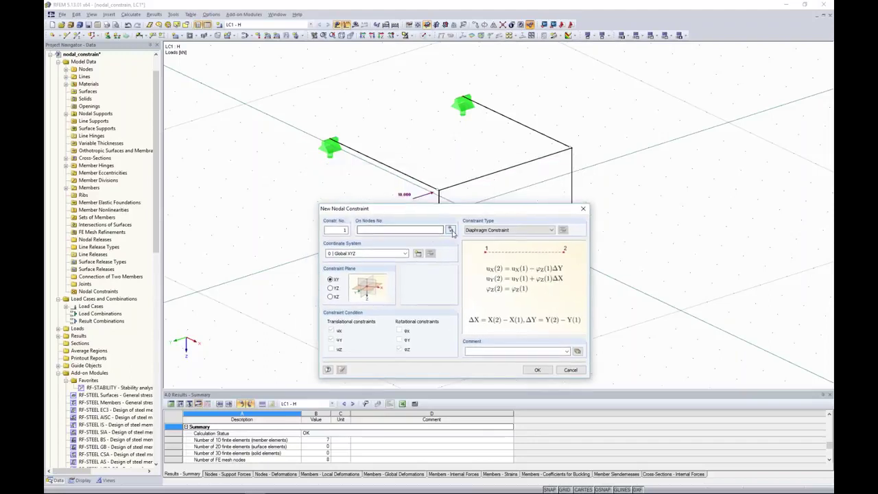
pyautogui.click(432, 230)
pyautogui.click(451, 229)
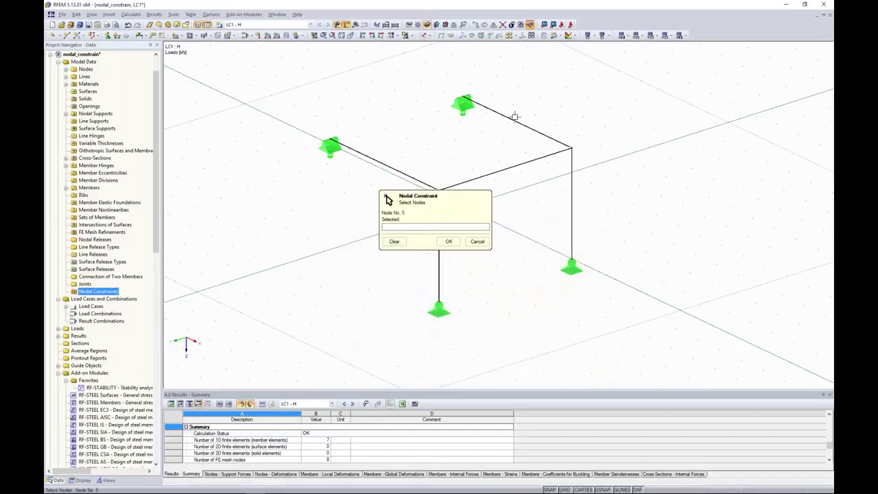
pyautogui.click(575, 146)
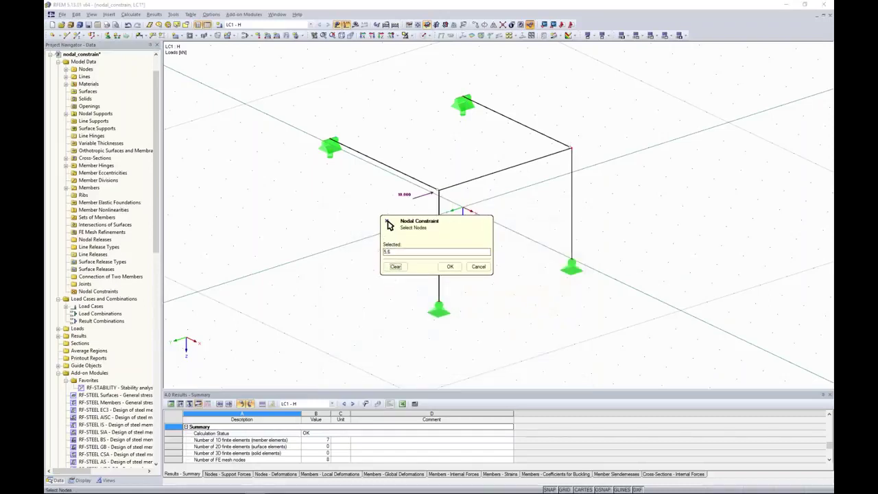
pyautogui.click(331, 144)
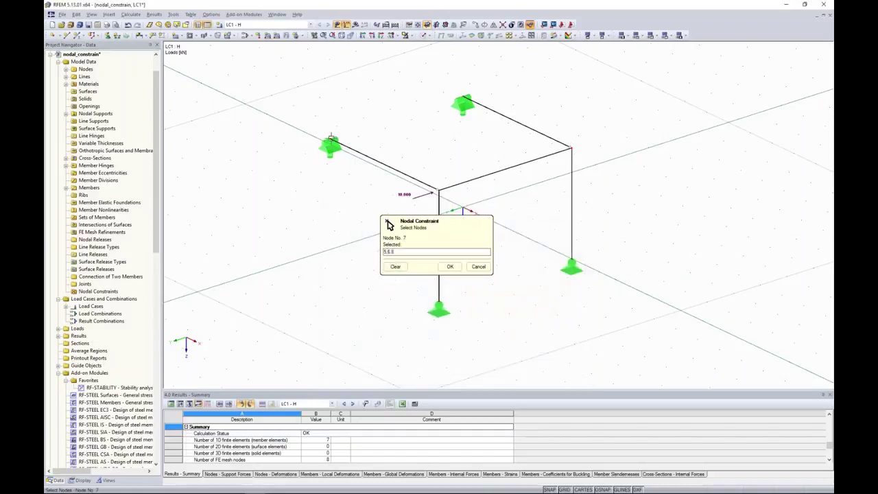
pyautogui.click(450, 266)
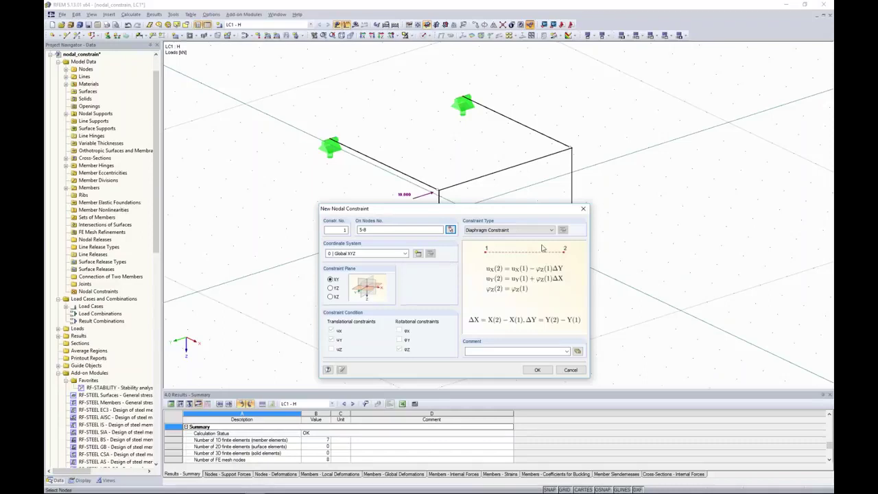
# - After comparing other planes and types, settle on Diaphragm Constraint in the XY plane and confirm
pyautogui.click(330, 289)
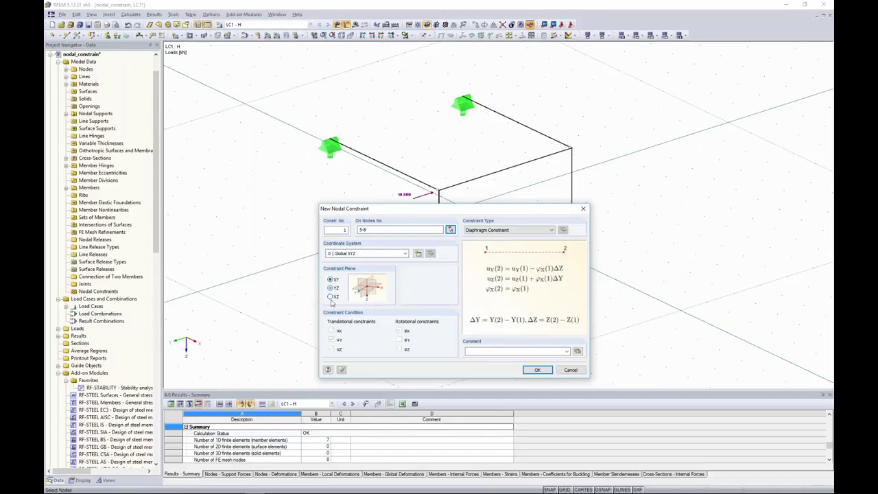
pyautogui.click(331, 296)
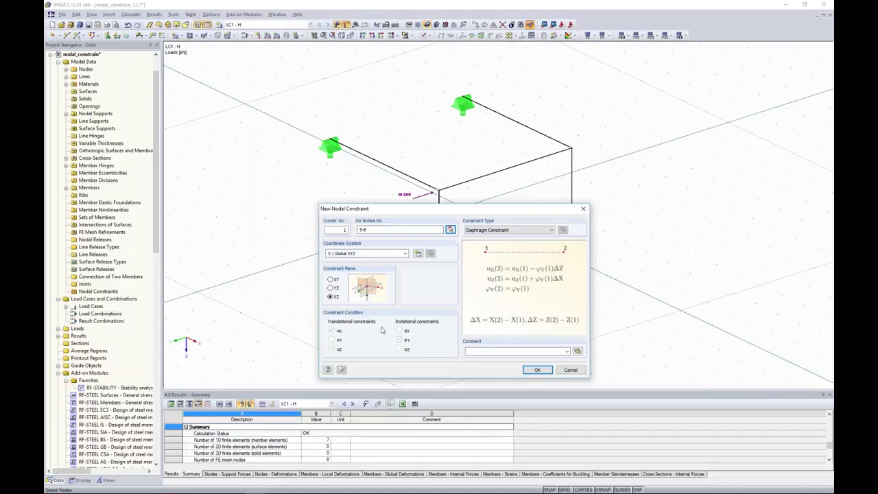
pyautogui.click(331, 289)
pyautogui.click(507, 229)
pyautogui.click(515, 245)
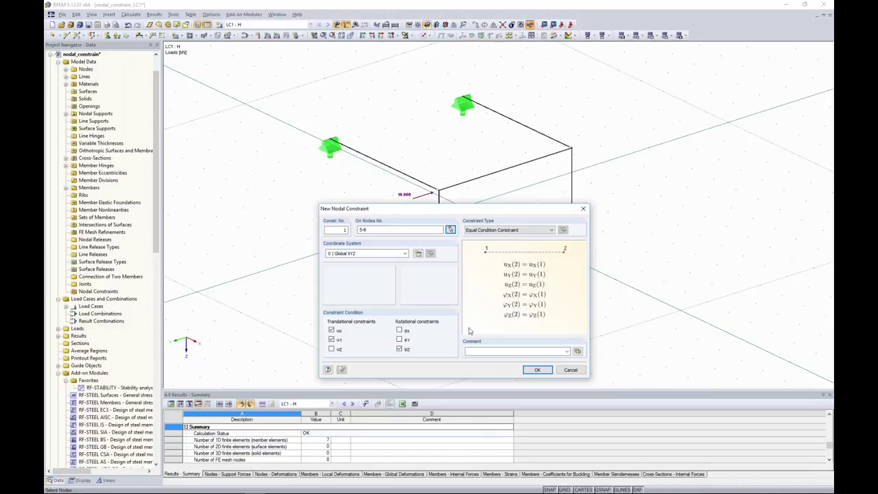
pyautogui.click(399, 330)
pyautogui.click(332, 349)
pyautogui.click(510, 231)
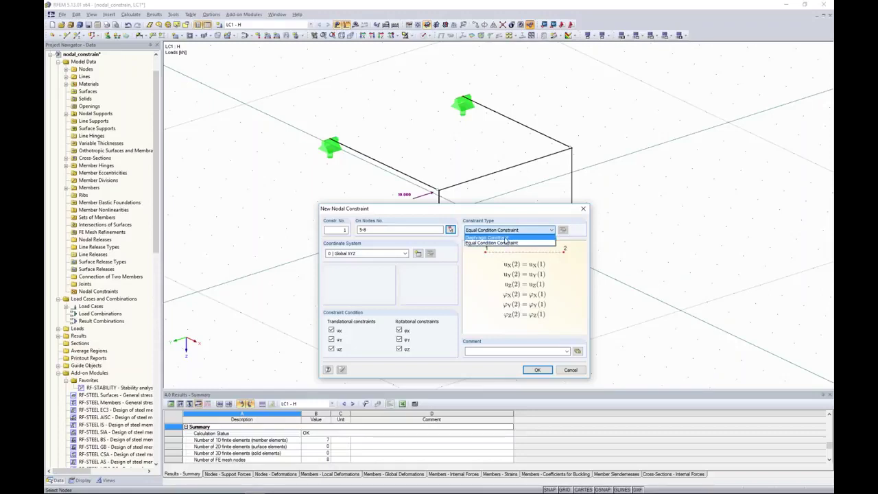
pyautogui.click(506, 238)
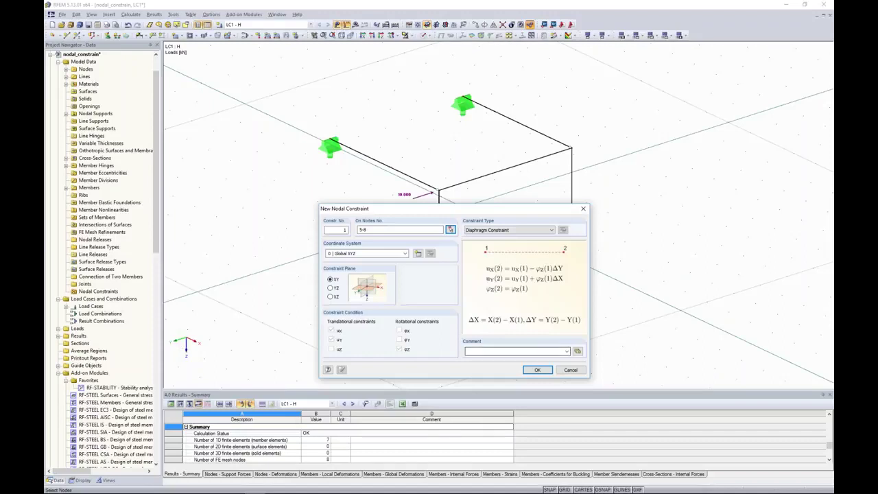
pyautogui.click(535, 369)
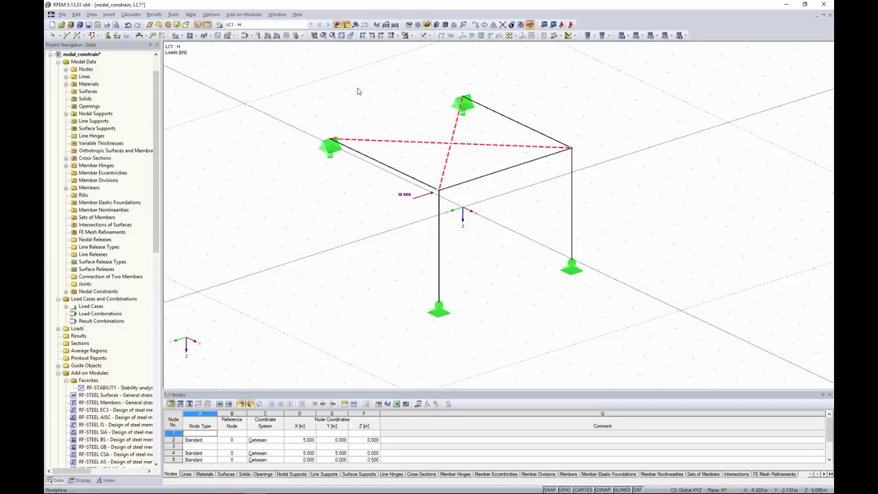
# - Run Calculate All on the nodal_constrain frame with the diaphragm constraint in place
pyautogui.click(355, 24)
pyautogui.press('Return')
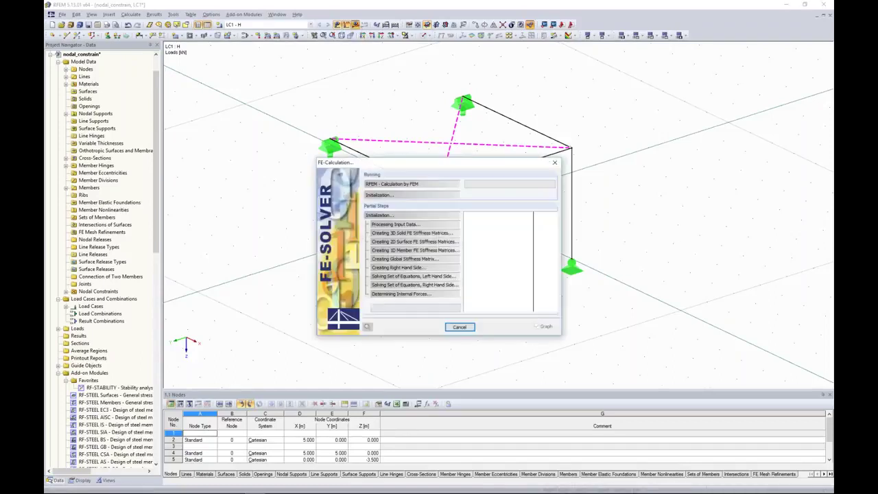
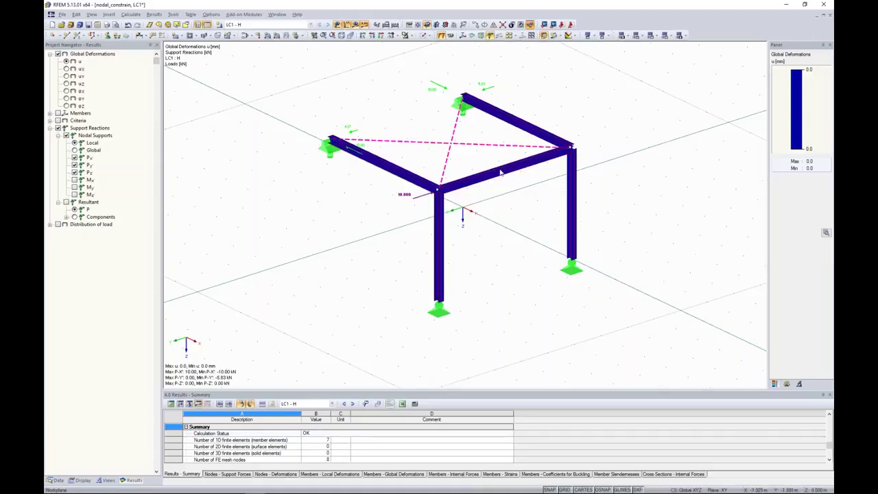
# - In the Project Navigator's Data tree, collapse nodal_constrain and open the nodal_release model
pyautogui.click(57, 480)
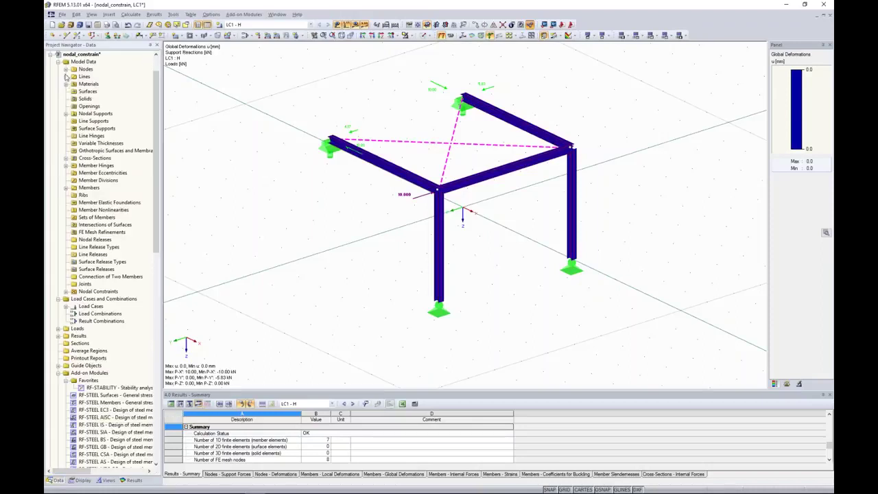
pyautogui.click(51, 55)
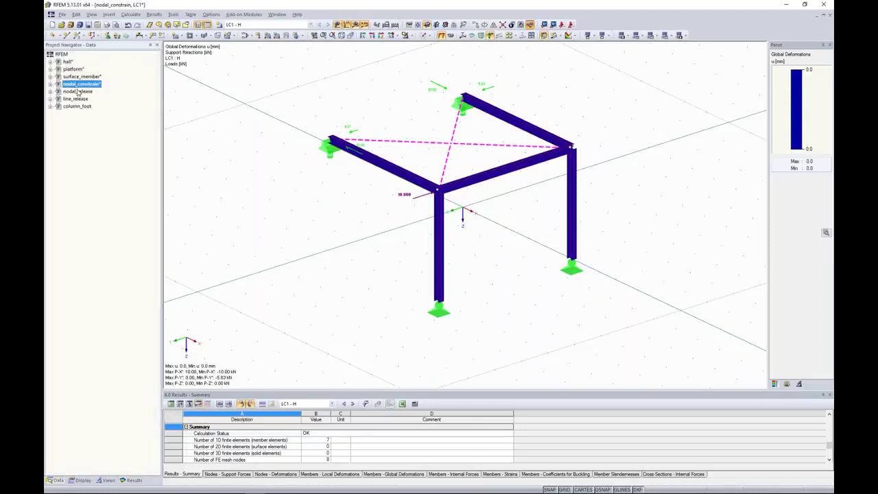
pyautogui.click(78, 91)
pyautogui.doubleClick(78, 91)
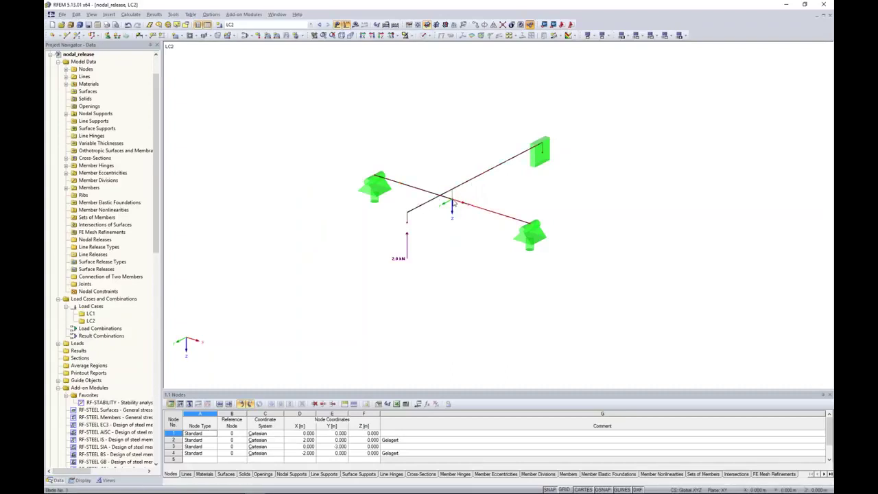
pyautogui.scroll(3, 459, 185)
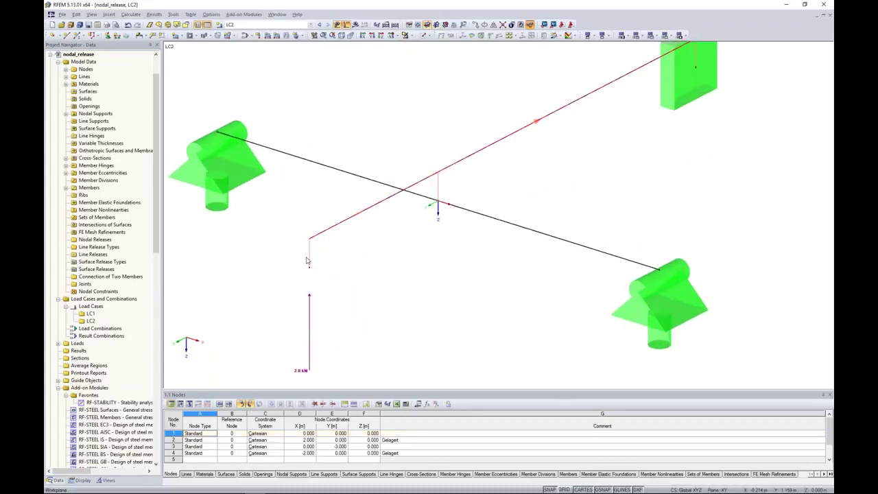
pyautogui.rightClick(319, 239)
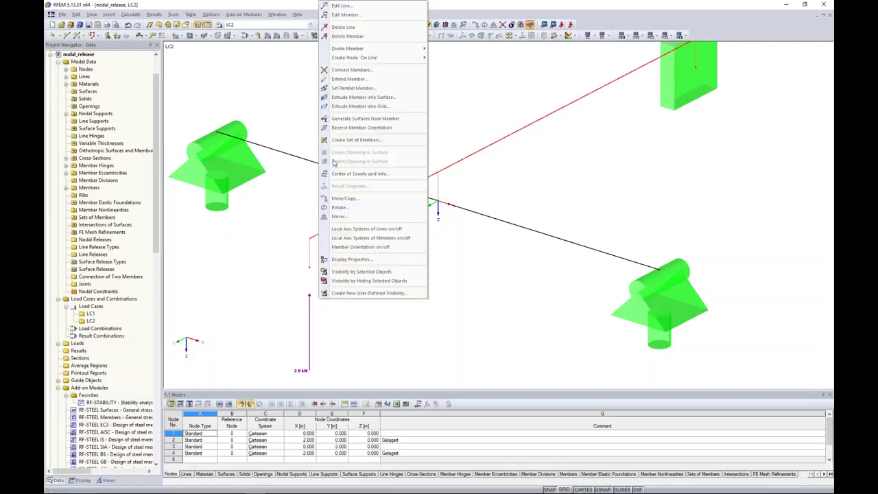
pyautogui.click(357, 15)
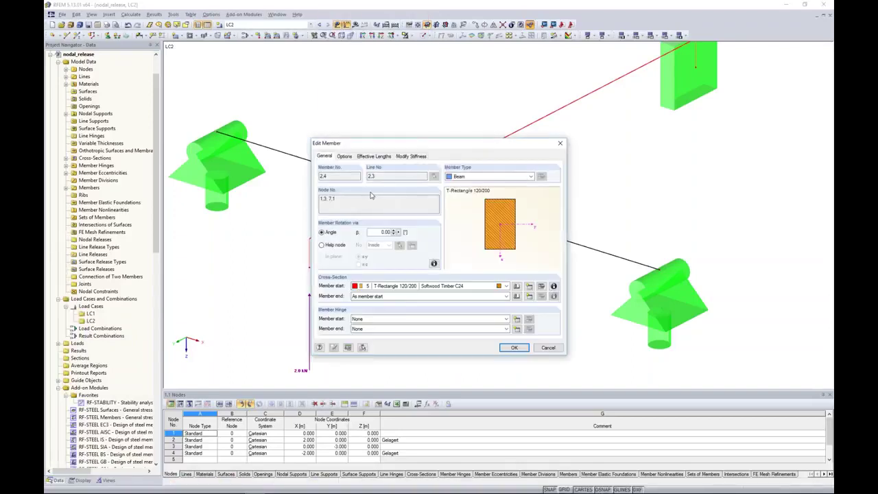
pyautogui.click(344, 156)
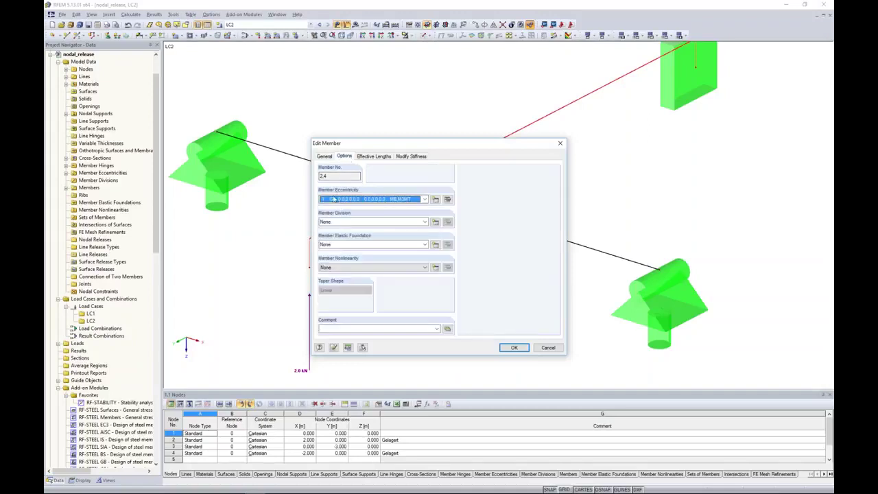
pyautogui.click(446, 199)
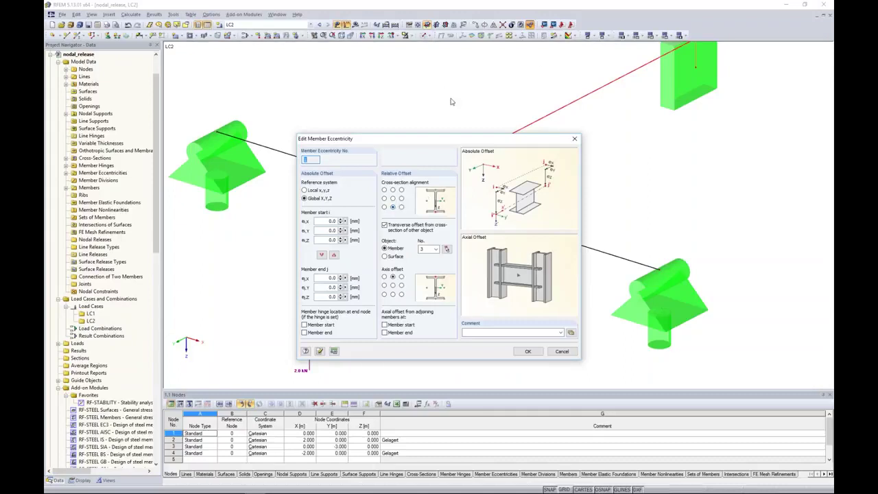
pyautogui.click(574, 140)
pyautogui.click(561, 143)
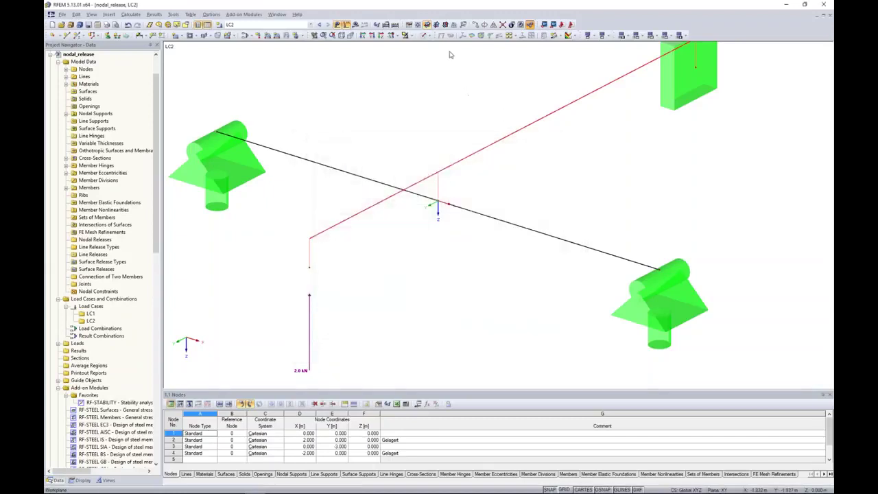
# - Show members as solid beams, switch to LC1, and calculate its global deformations (max 0.8 mm)
pyautogui.click(421, 36)
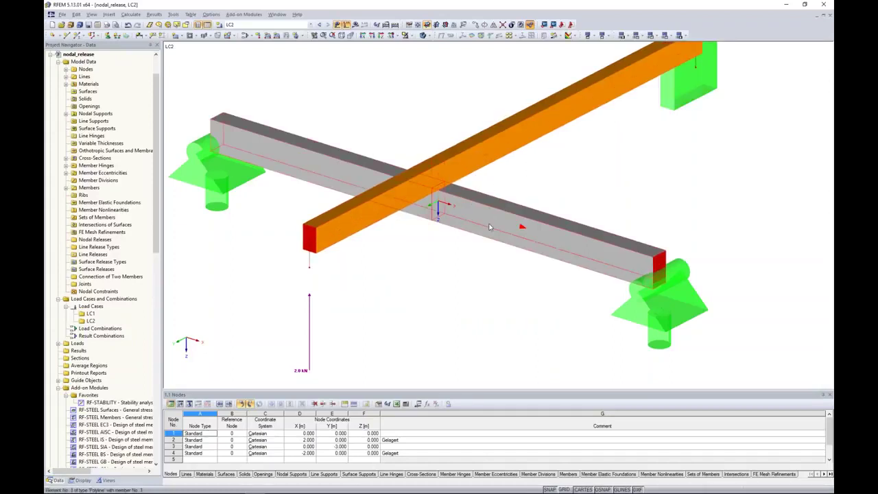
pyautogui.click(319, 24)
pyautogui.scroll(-2, 310, 100)
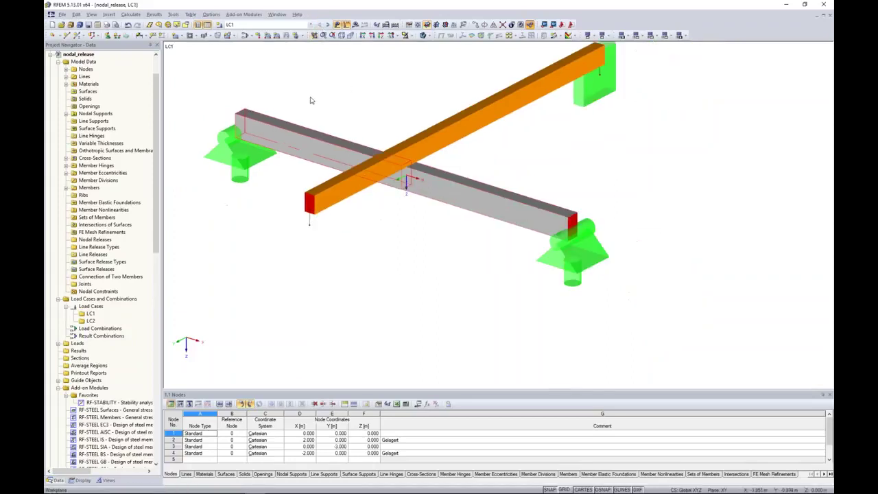
pyautogui.click(323, 25)
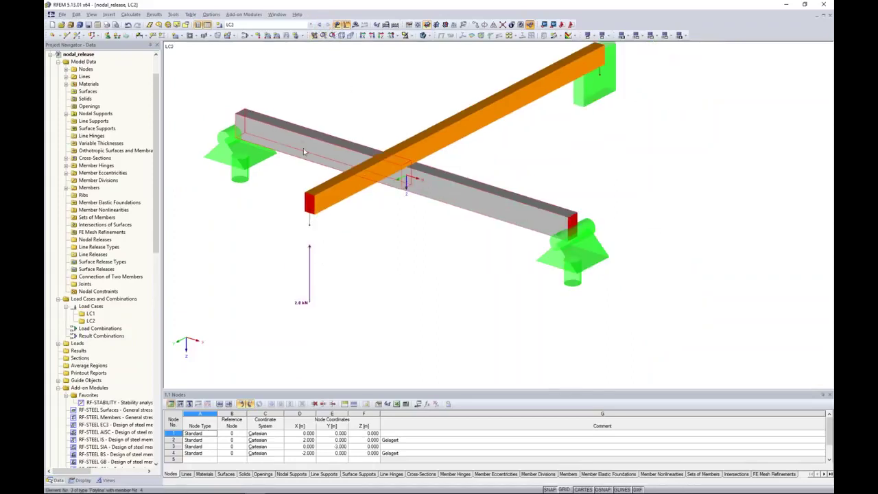
pyautogui.click(319, 25)
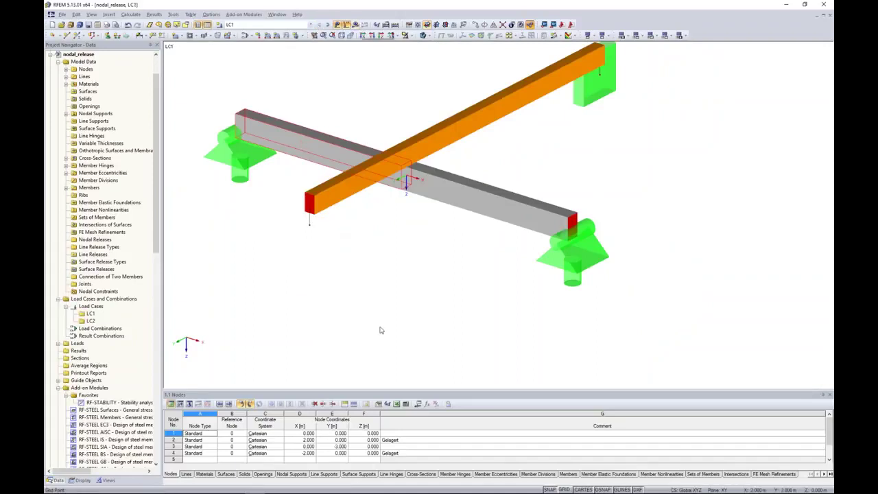
pyautogui.click(357, 24)
pyautogui.press('Return')
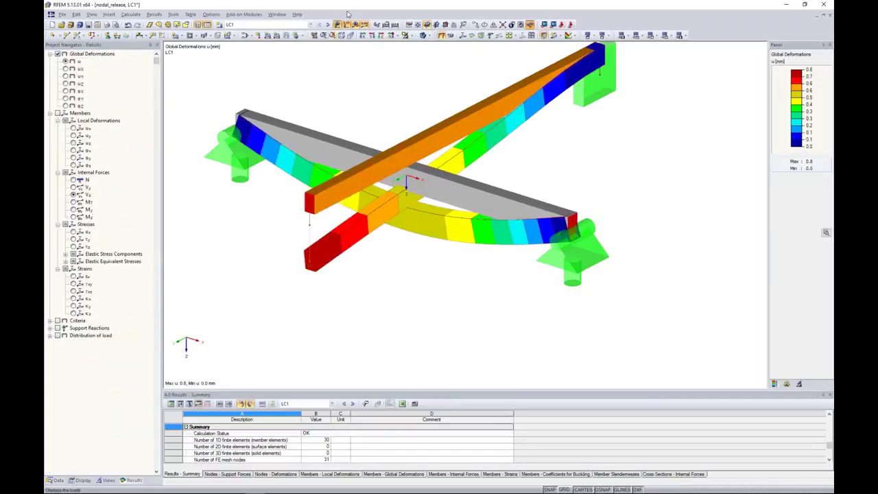
# - Calculate LC2 and display its member V-z shear force diagrams
pyautogui.click(327, 24)
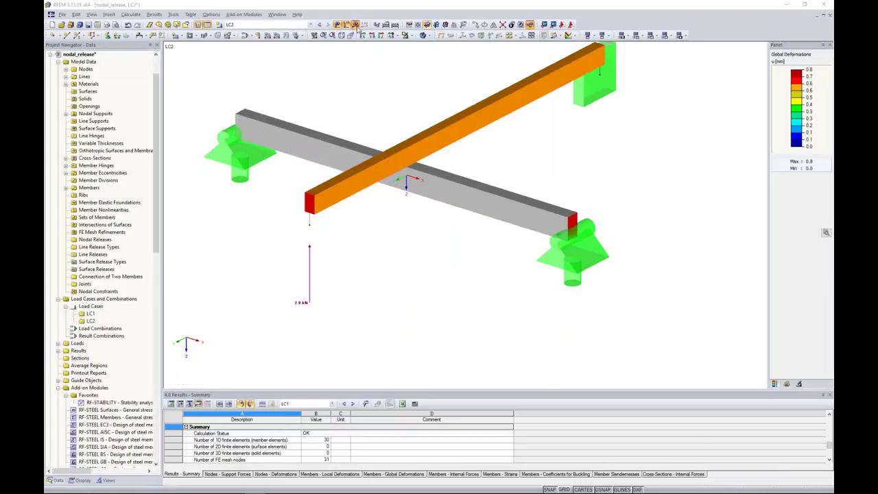
pyautogui.click(356, 24)
pyautogui.click(417, 262)
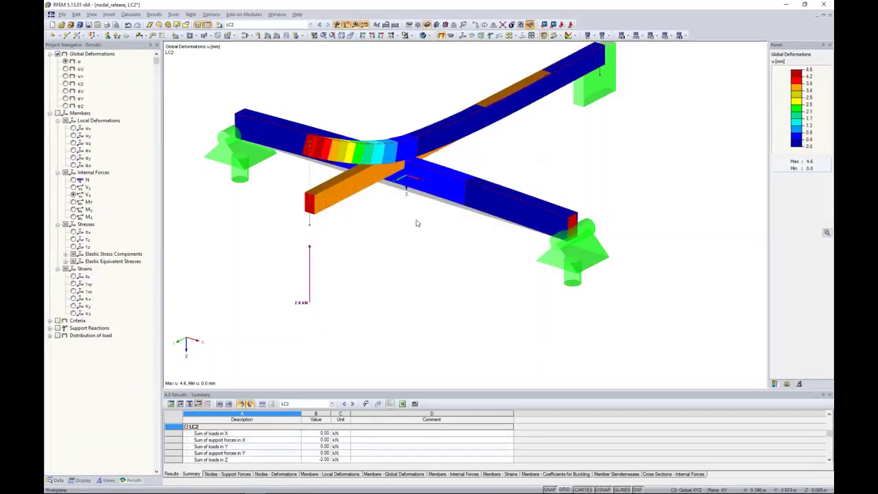
pyautogui.click(57, 113)
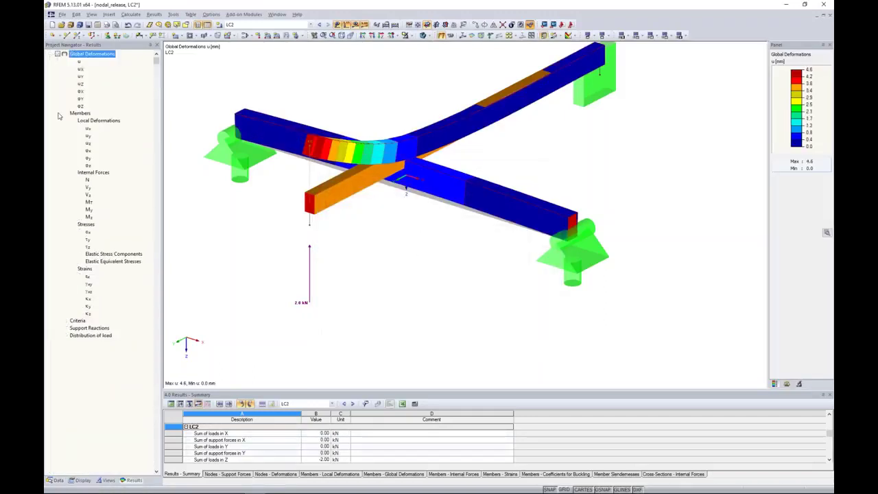
pyautogui.click(423, 35)
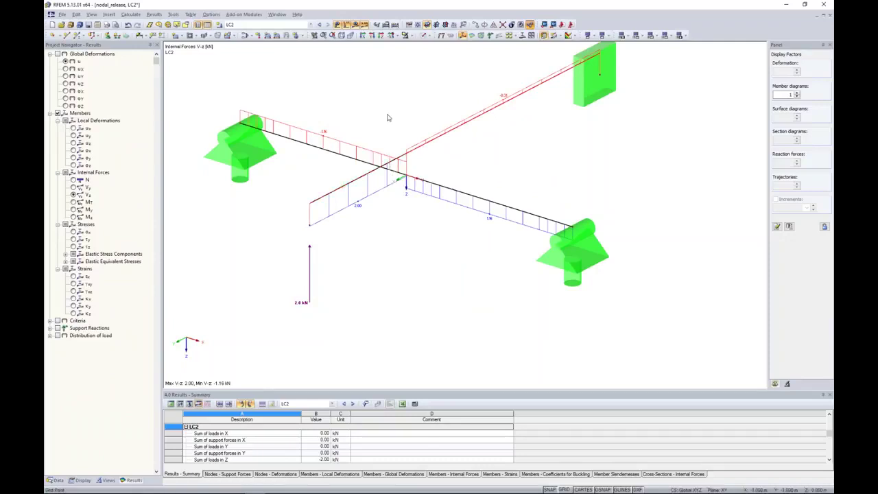
pyautogui.click(420, 36)
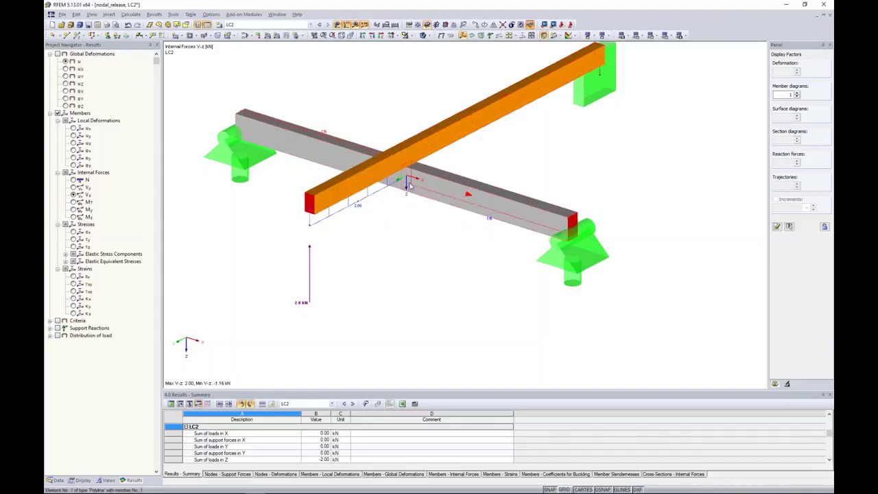
# - Return to the Data tree with members shown as lines and results hidden
pyautogui.click(55, 480)
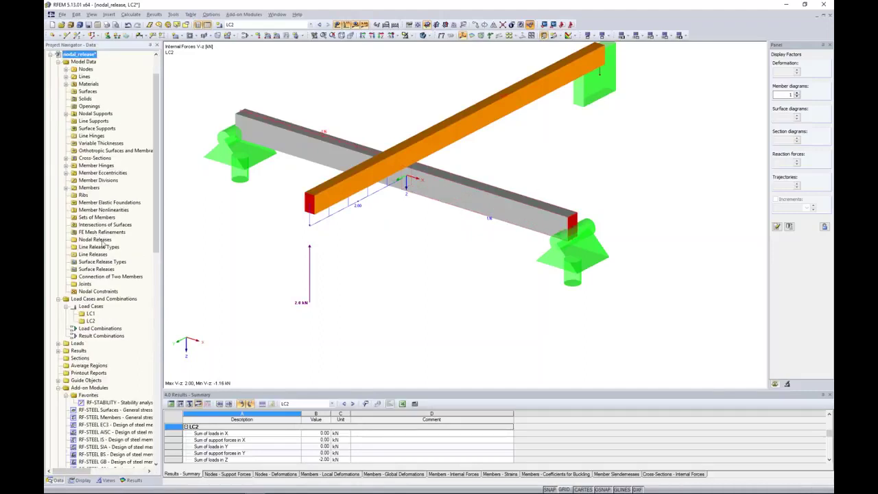
pyautogui.click(424, 36)
pyautogui.click(423, 36)
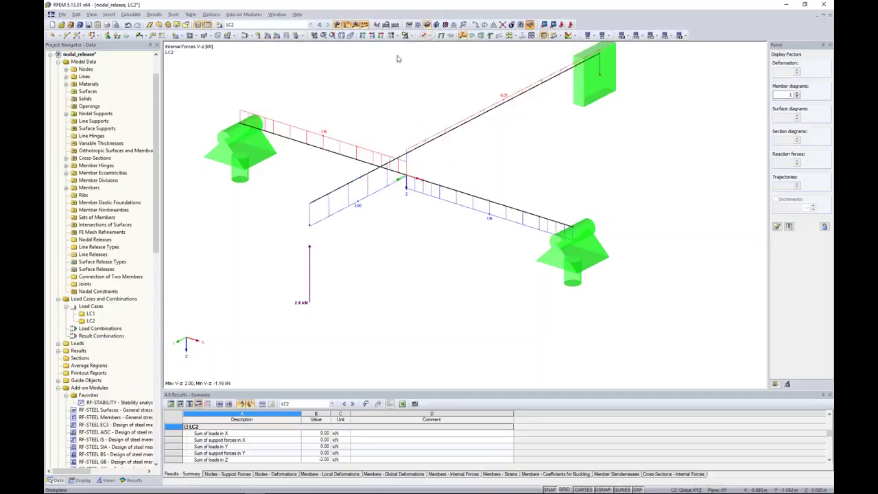
pyautogui.click(358, 25)
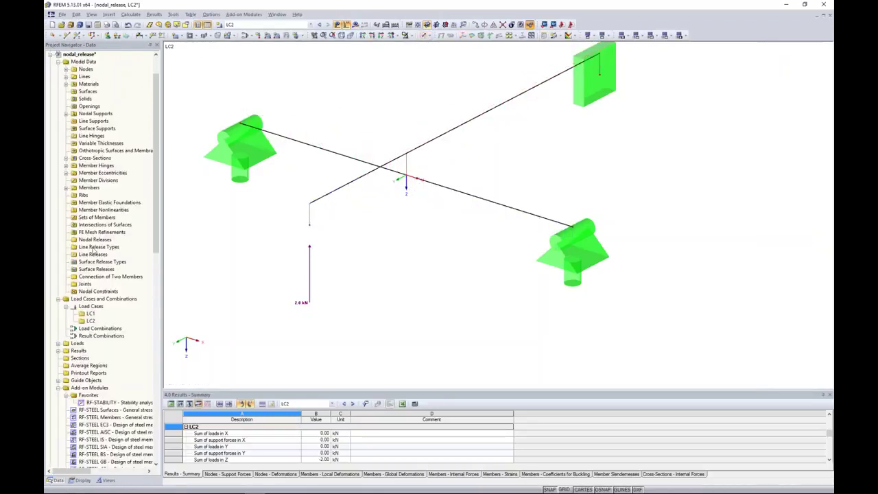
# - Start a new nodal release under Nodal Releases with node 1 as its release node
pyautogui.rightClick(102, 240)
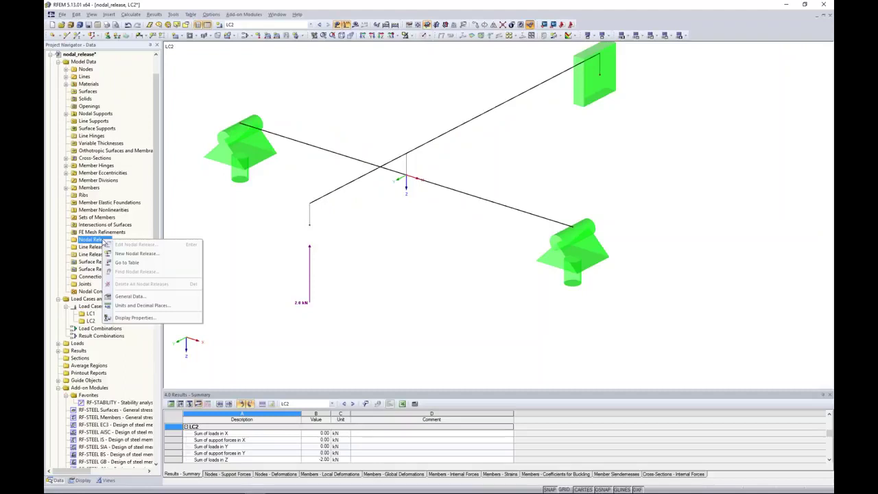
pyautogui.click(125, 254)
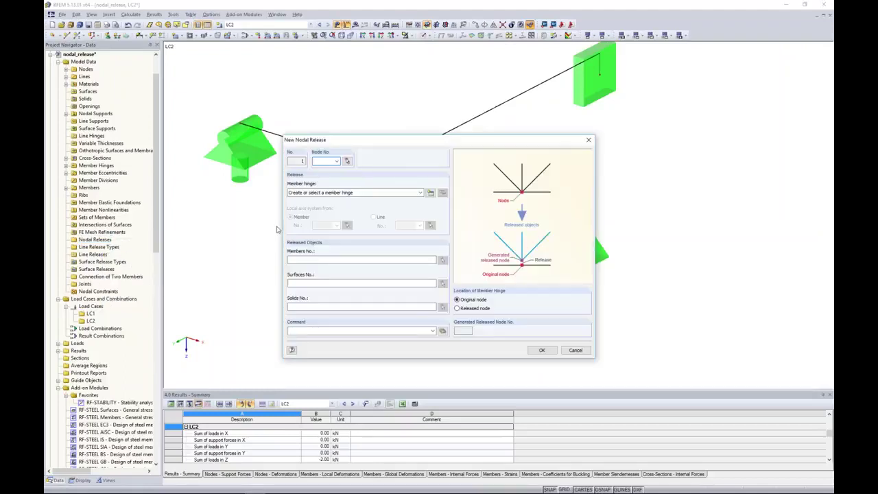
pyautogui.click(348, 162)
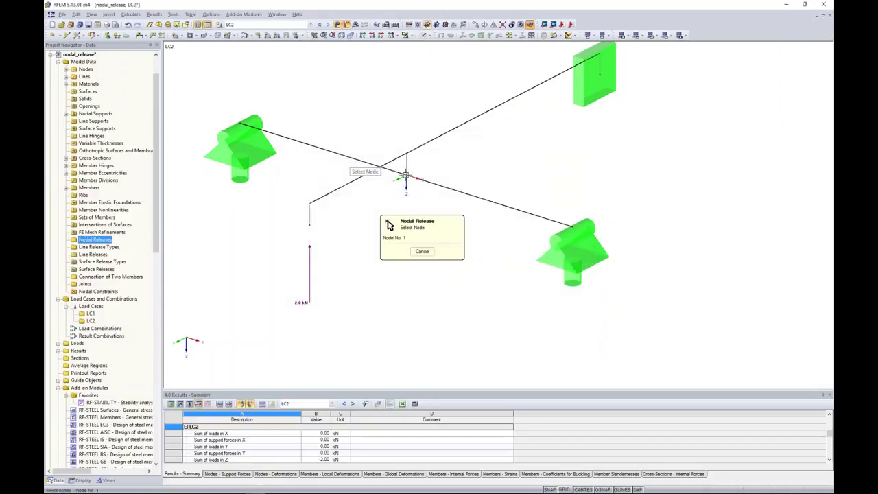
pyautogui.press('Escape')
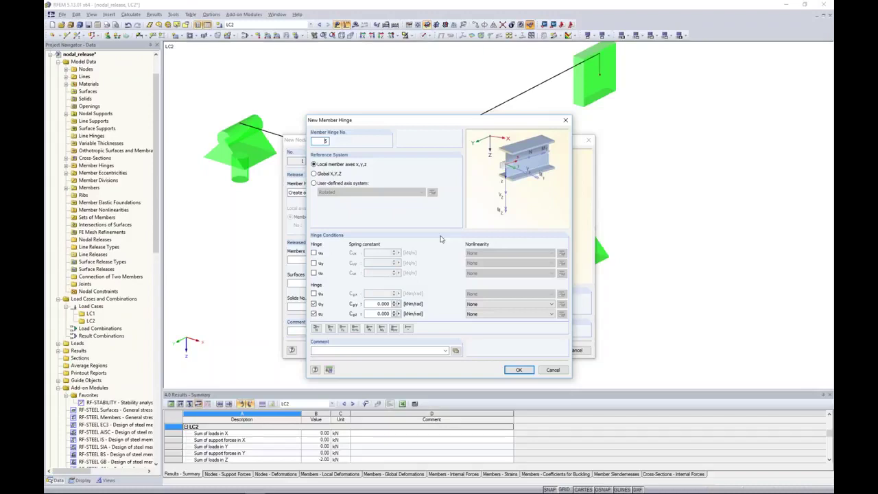
# - Define member hinge 5 in global axes releasing uy, uz (Fixed if positive P-Z) and φx
pyautogui.click(330, 176)
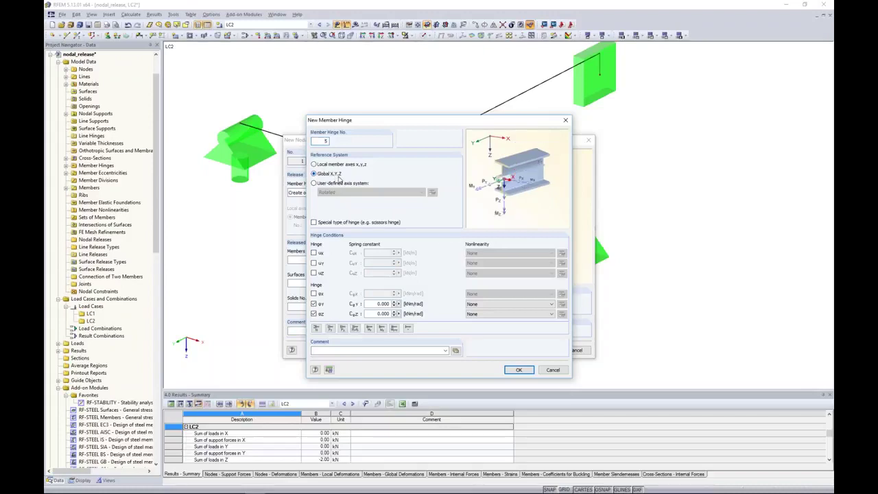
pyautogui.click(314, 263)
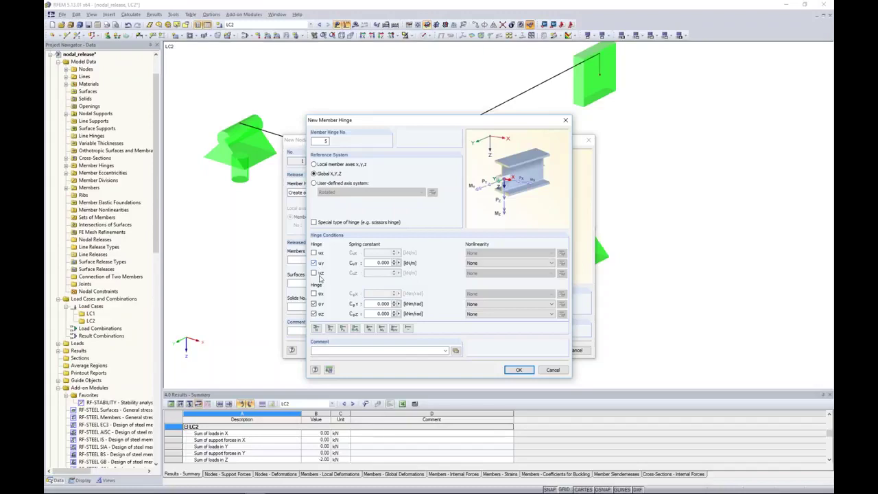
pyautogui.click(314, 273)
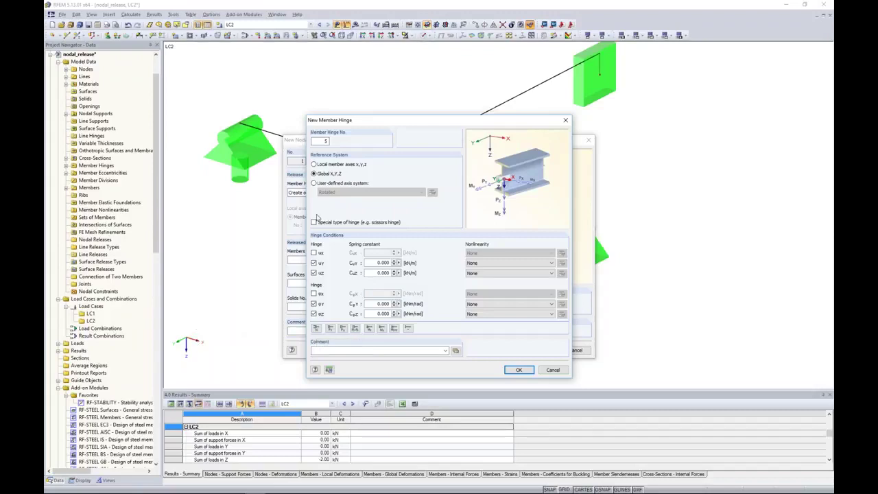
pyautogui.click(313, 294)
pyautogui.click(314, 303)
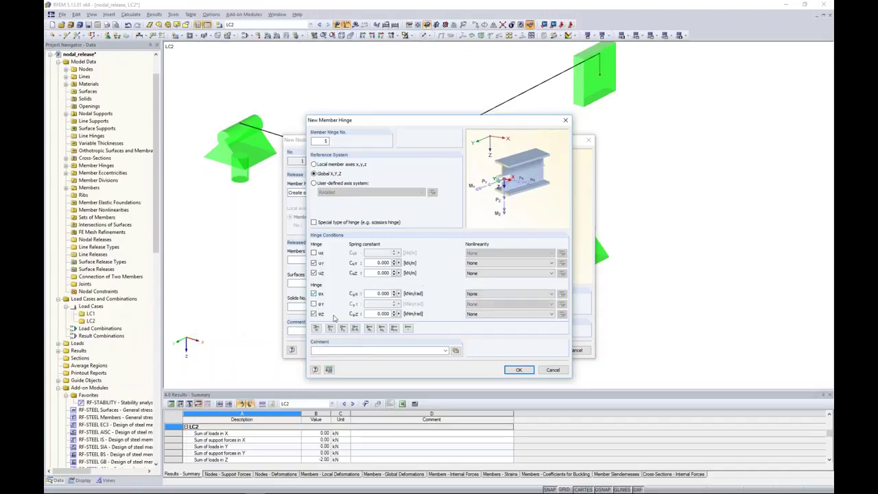
pyautogui.click(313, 313)
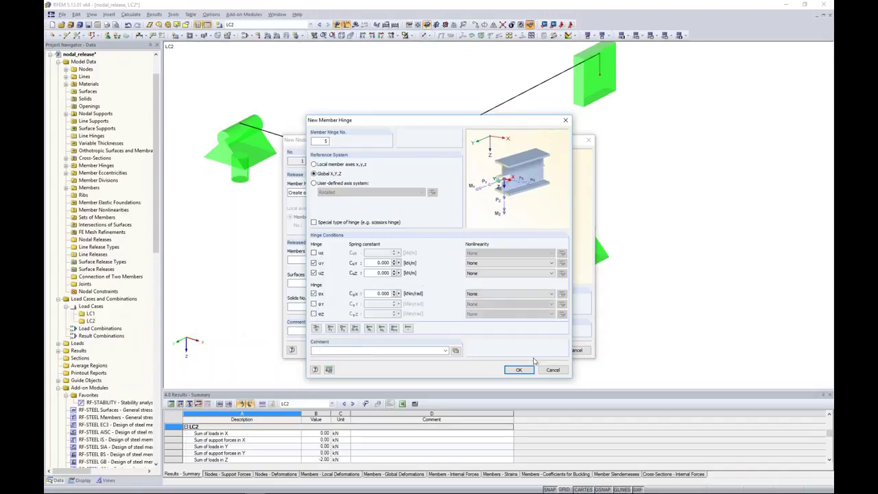
pyautogui.doubleClick(373, 273)
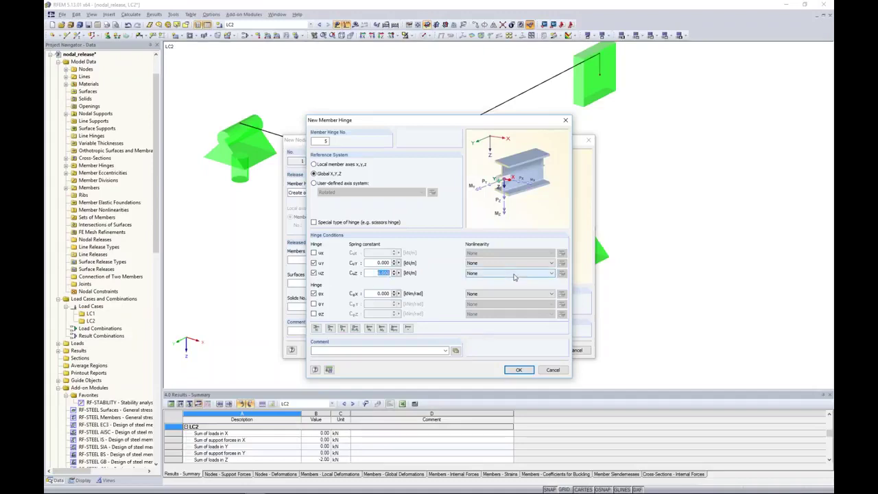
pyautogui.click(478, 273)
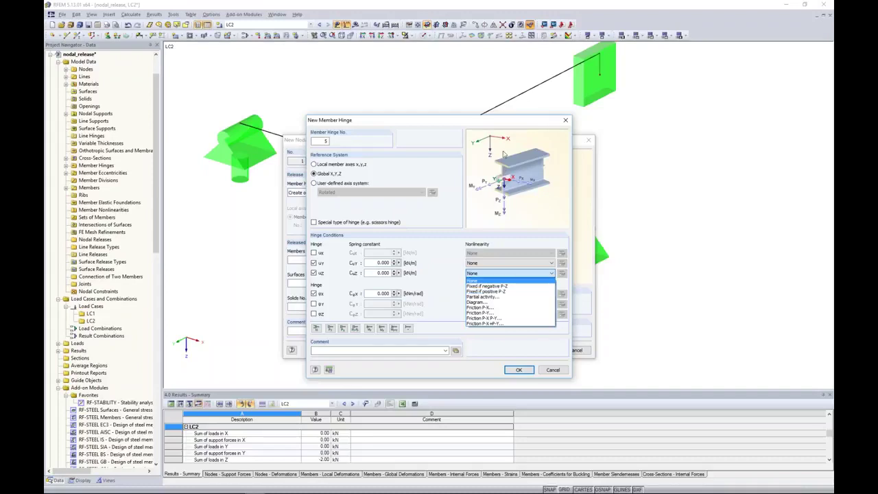
pyautogui.click(484, 291)
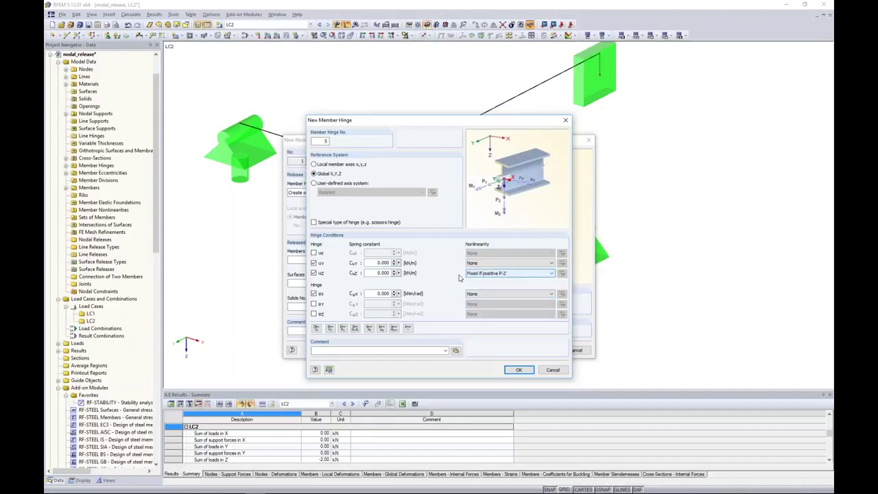
pyautogui.click(383, 272)
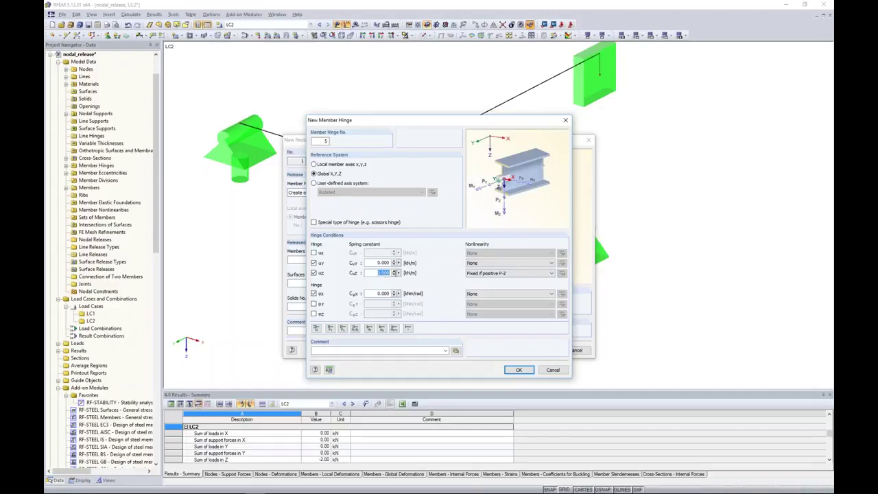
pyautogui.click(519, 370)
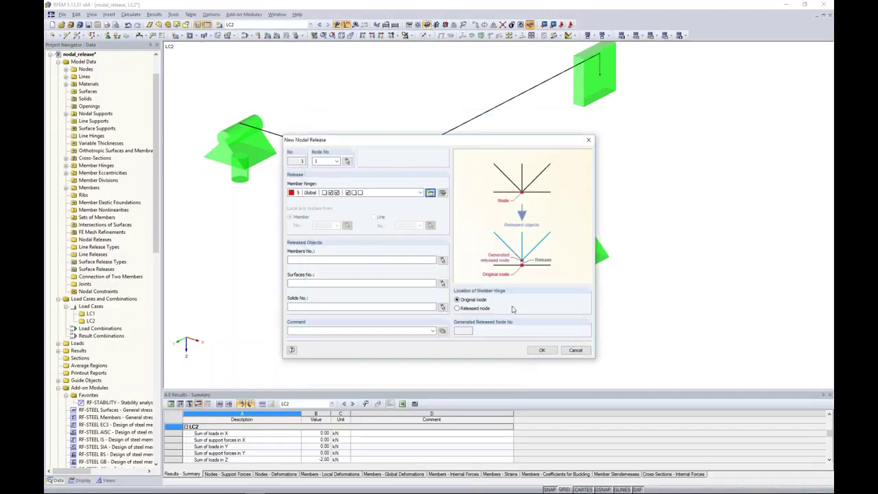
# - Apply the release at node 1 to members 2 and 4 and create it
pyautogui.click(357, 258)
pyautogui.click(442, 260)
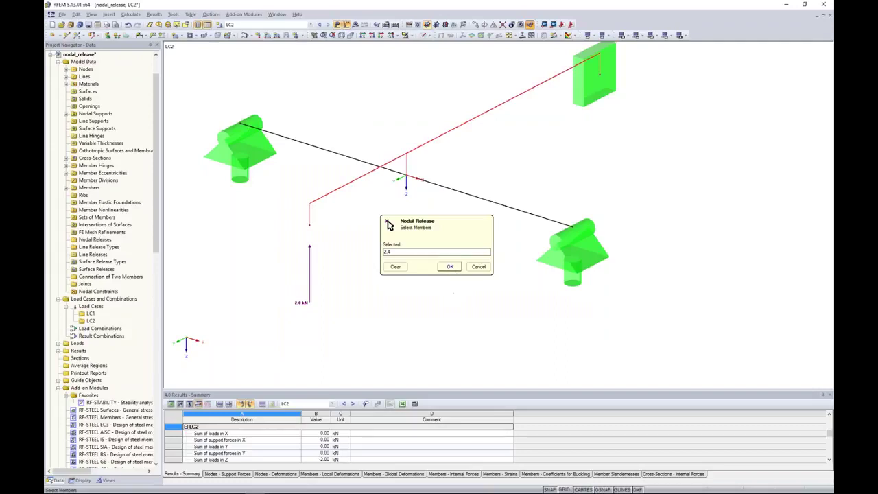
pyautogui.click(450, 267)
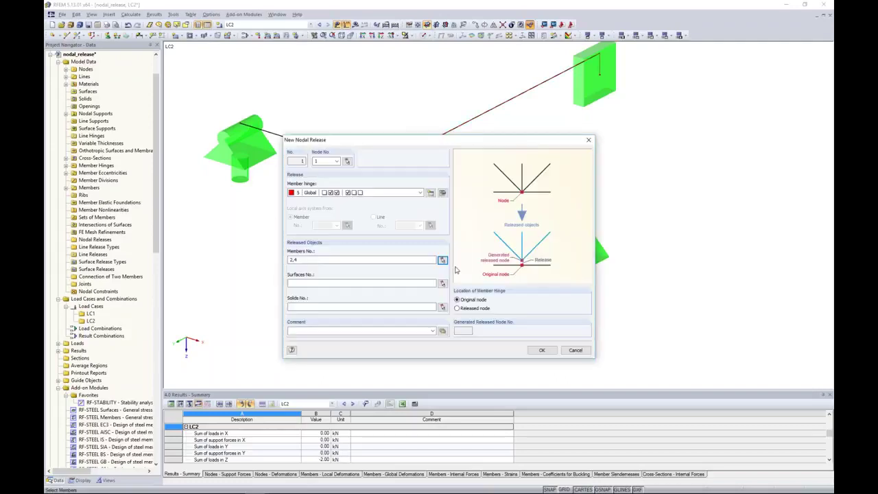
pyautogui.click(549, 351)
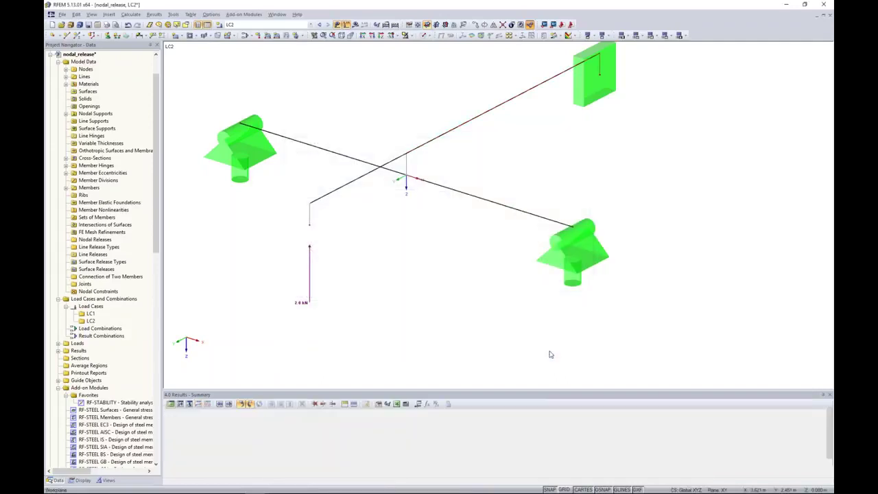
pyautogui.click(355, 25)
# - Calculate the model and inspect LC2 global deformations of the released members
pyautogui.click(425, 269)
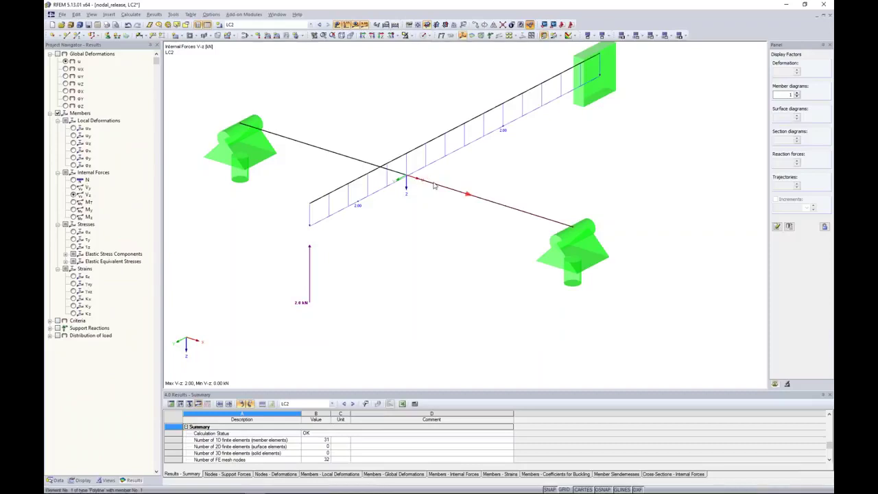
pyautogui.click(465, 194)
pyautogui.click(365, 164)
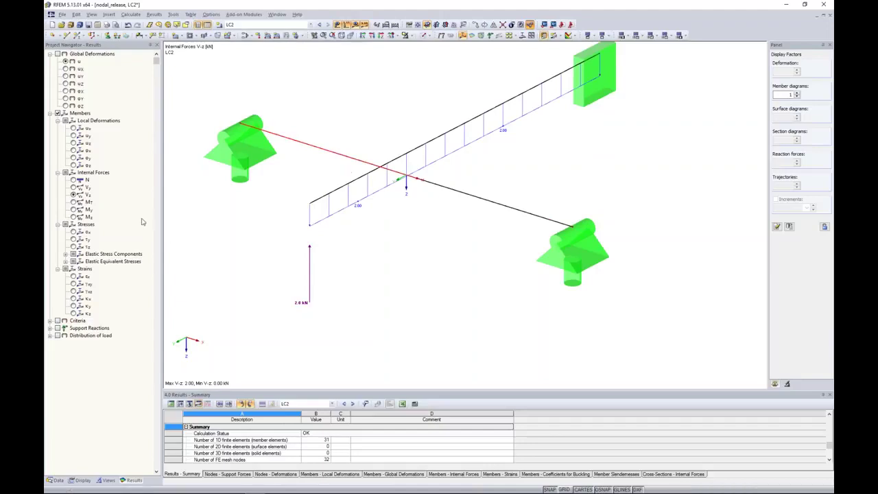
pyautogui.click(58, 55)
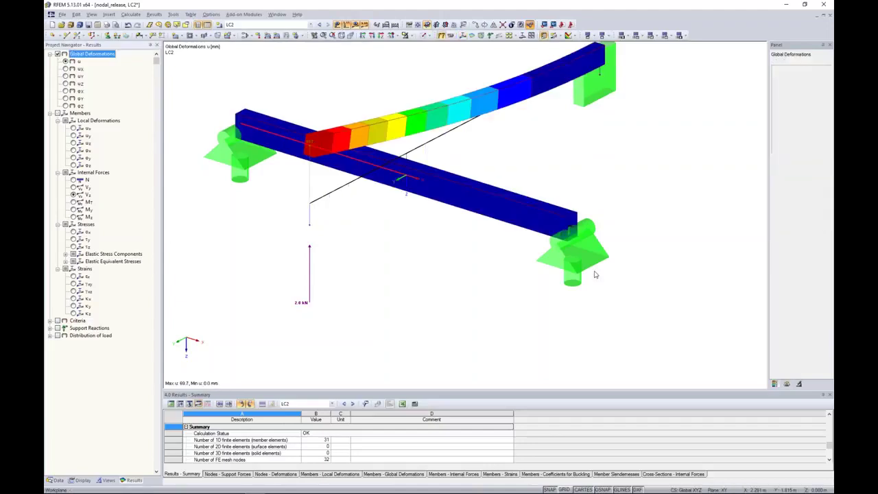
pyautogui.keyDown('ctrl'); pyautogui.moveTo(652, 290); pyautogui.dragTo(588, 258, button='middle'); pyautogui.keyUp('ctrl')
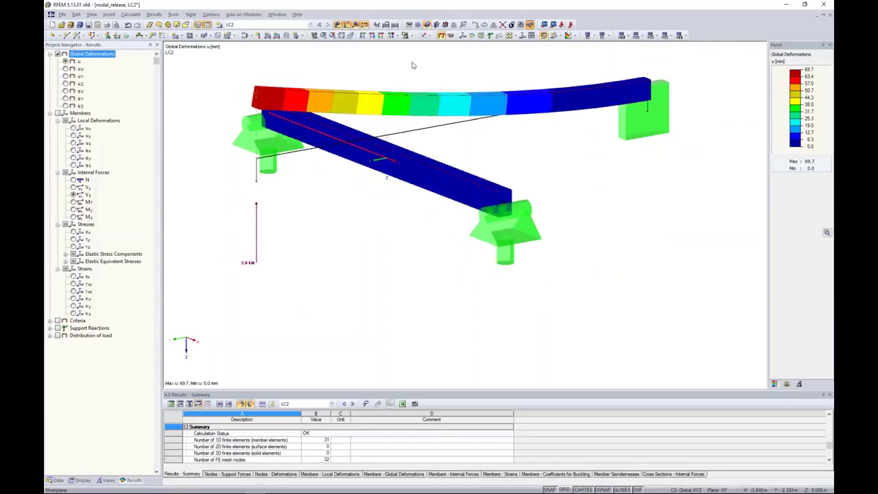
# - Calculate LC1 and show its Vz shear diagrams, ranging -2.04 to 2.04 kN
pyautogui.click(349, 25)
pyautogui.click(349, 25)
pyautogui.click(425, 264)
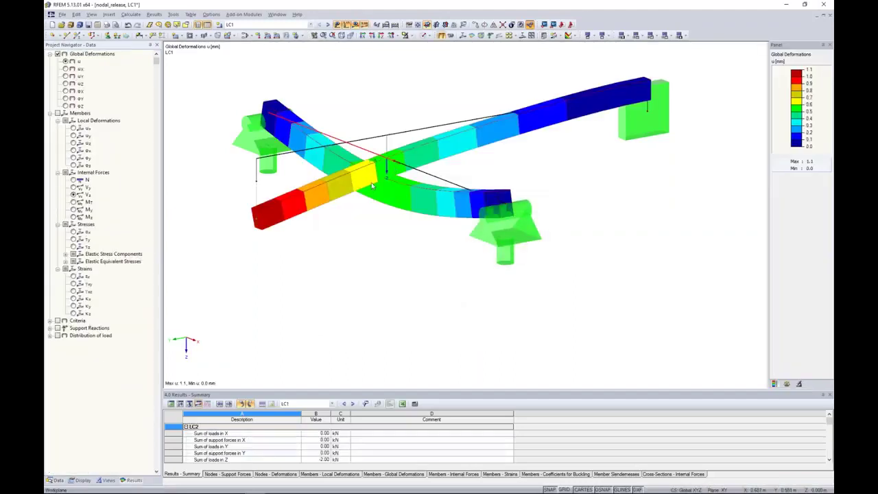
pyautogui.click(73, 195)
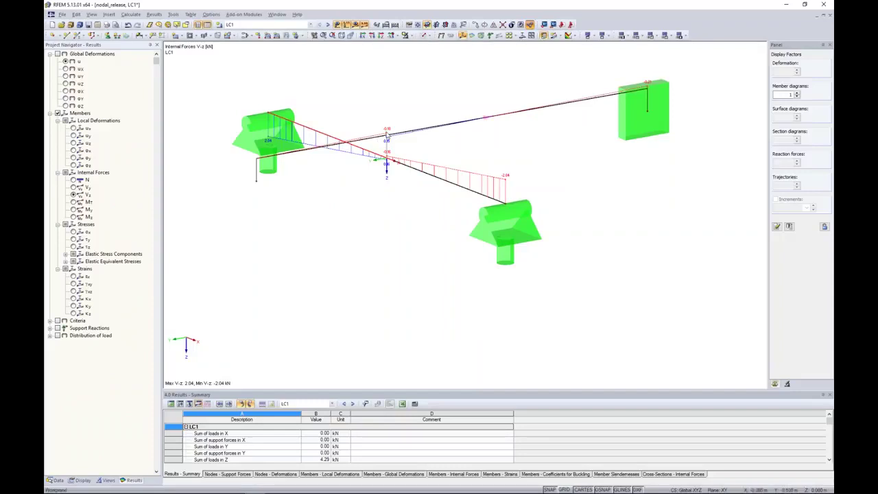
pyautogui.click(54, 480)
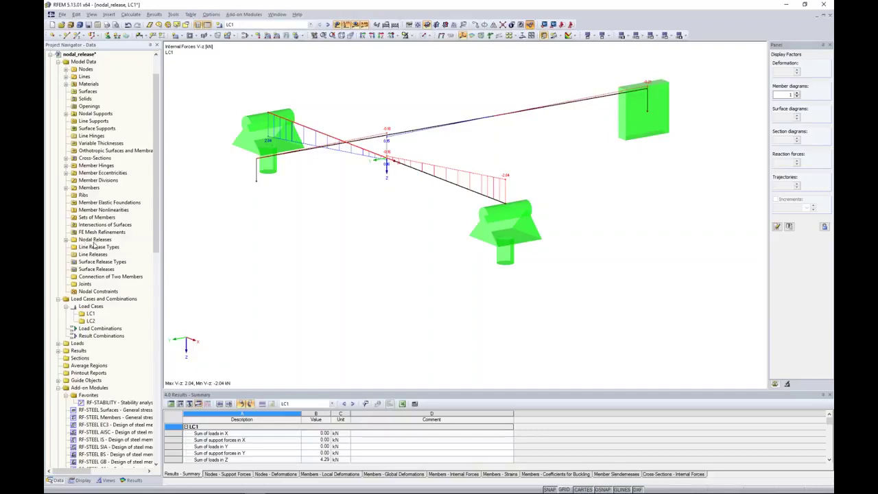
# - Collapse nodal_release and open the line_release model
pyautogui.scroll(2, 94, 244)
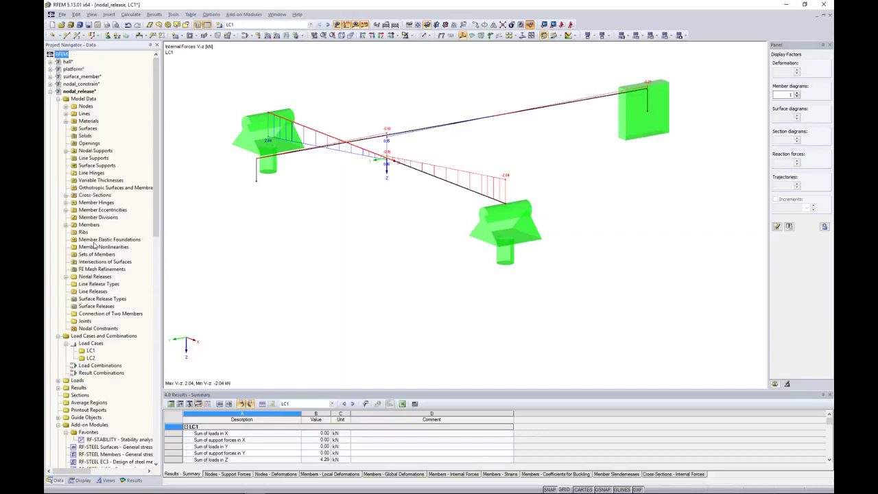
pyautogui.click(50, 91)
pyautogui.doubleClick(76, 99)
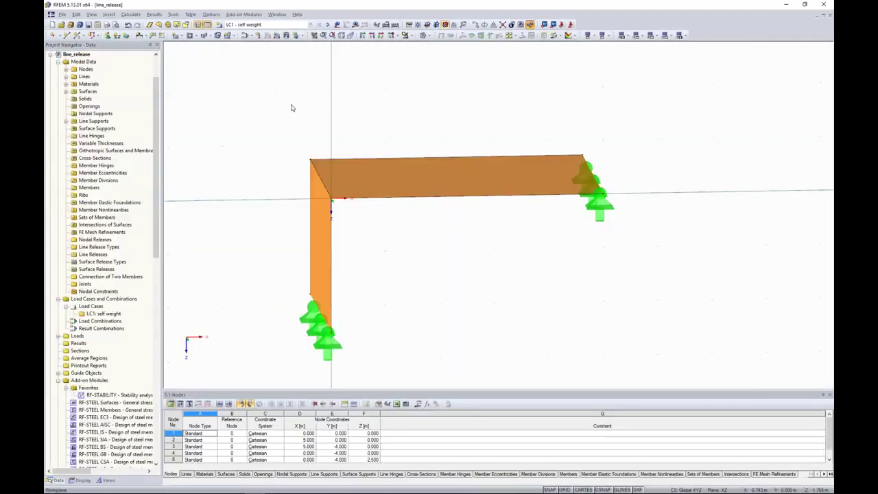
# - Select the frame's surfaces and calculate LC1 self-weight results
pyautogui.moveTo(300, 106); pyautogui.dragTo(443, 138, button='middle')
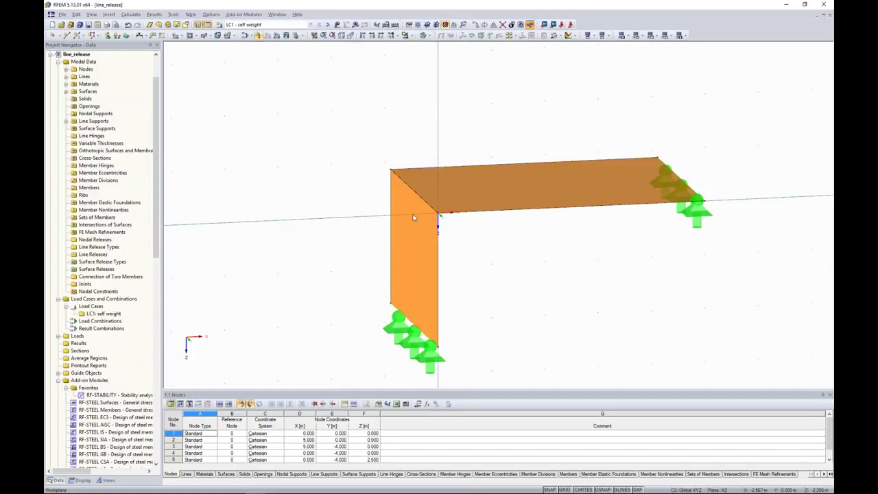
pyautogui.click(470, 188)
pyautogui.click(431, 253)
pyautogui.click(555, 197)
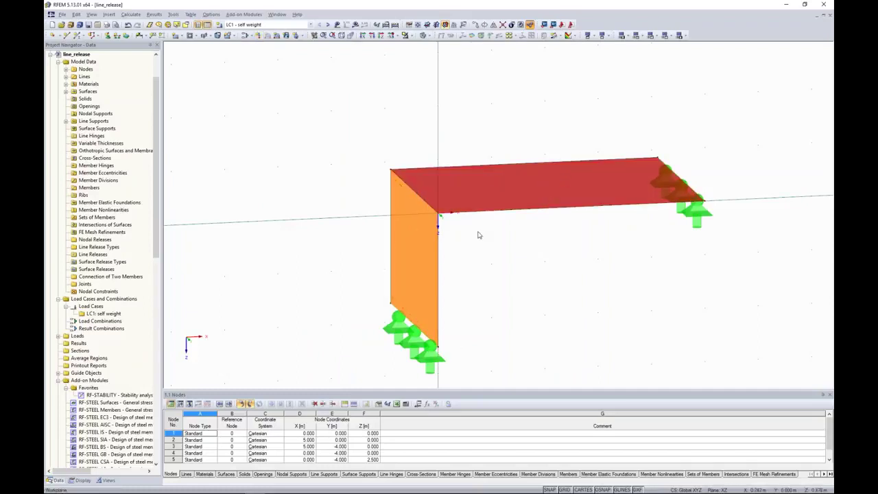
pyautogui.click(357, 25)
pyautogui.press('Return')
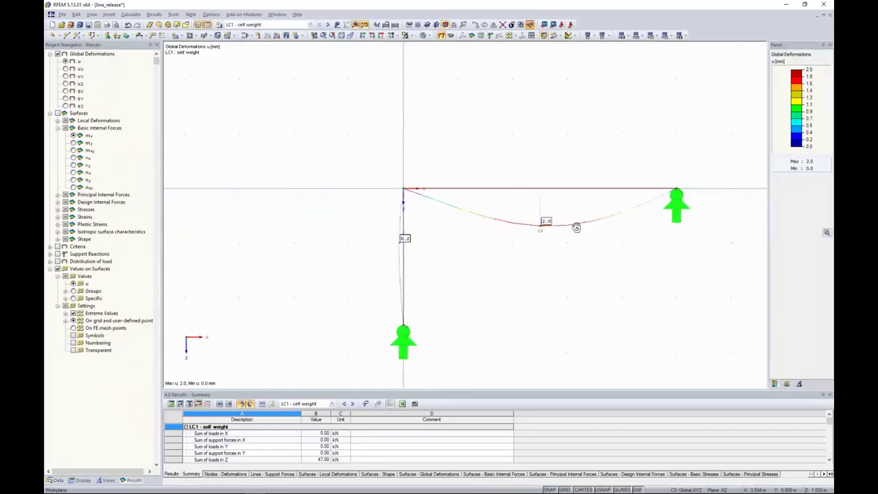
# - Inspect the top slab's 2.0 mm LC1 sag, clear the surface selection, and show the Data tree
pyautogui.moveTo(576, 227); pyautogui.dragTo(535, 220, button='middle')
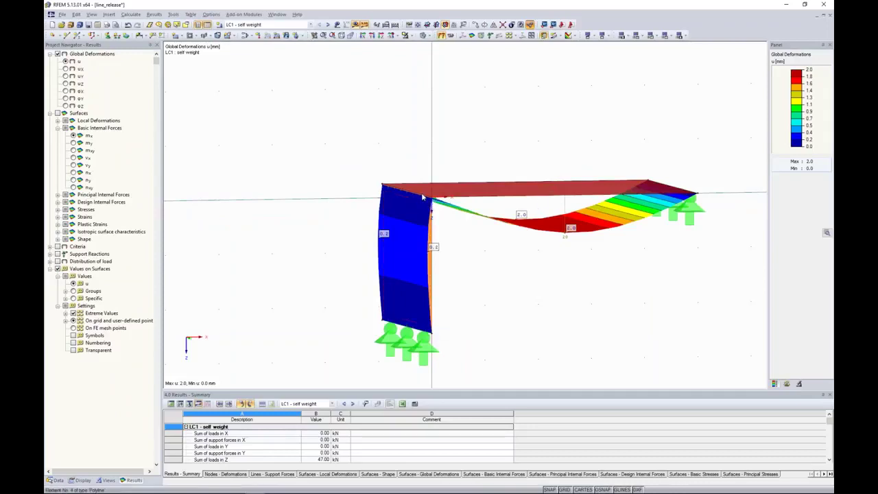
pyautogui.moveTo(549, 252); pyautogui.dragTo(480, 240, button='middle')
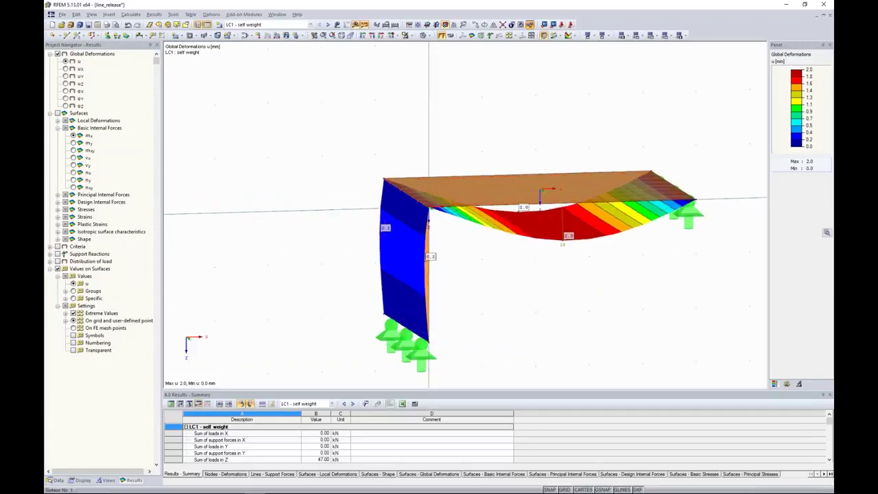
pyautogui.click(449, 193)
pyautogui.click(415, 225)
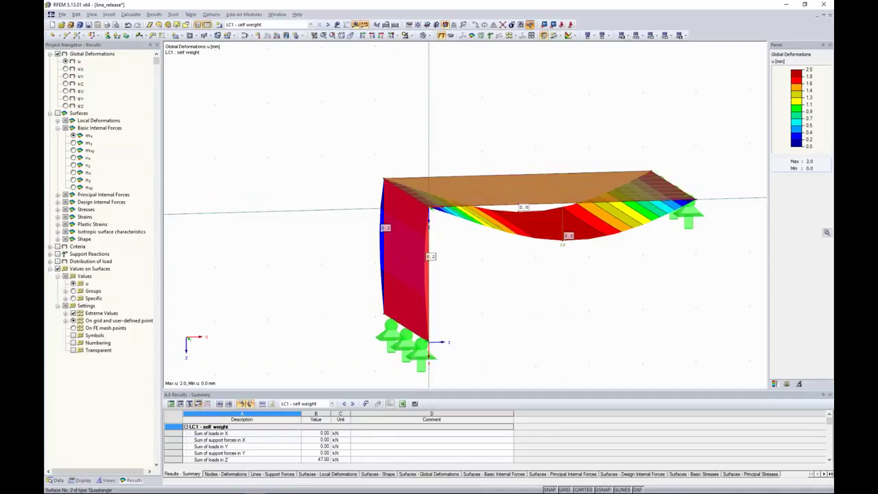
pyautogui.click(511, 279)
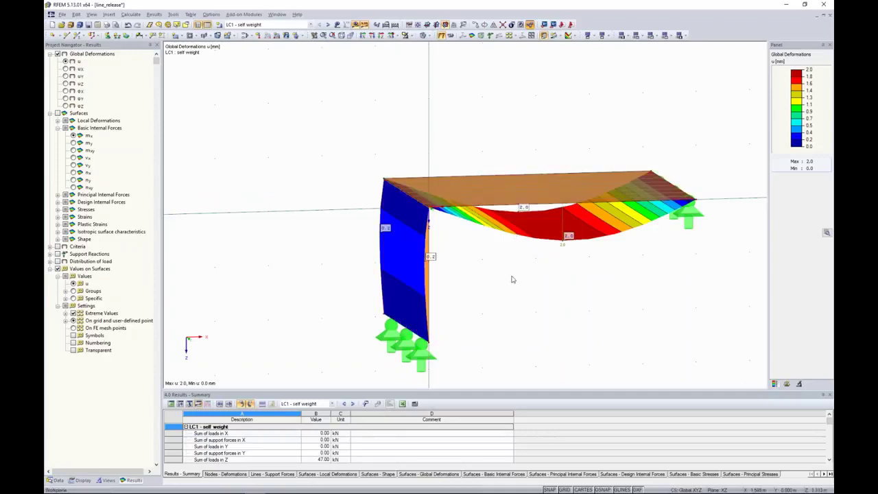
pyautogui.click(56, 480)
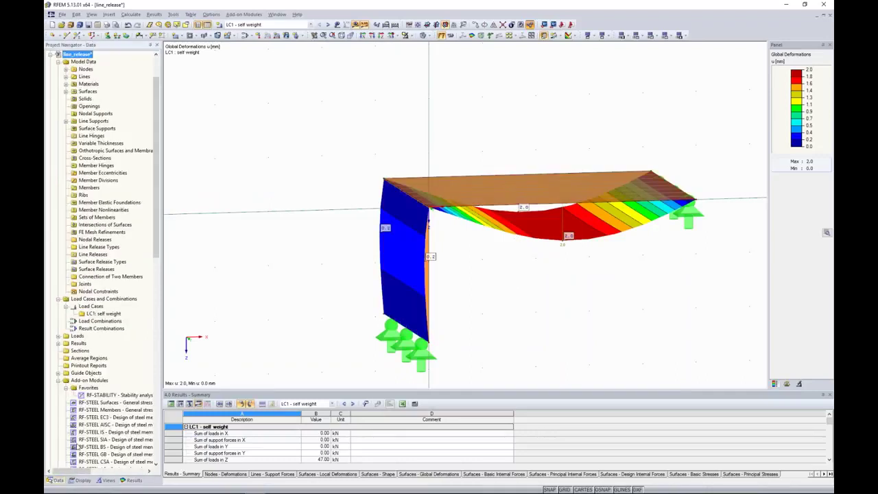
# - Start a new line release on line 4 and create a new line release type
pyautogui.rightClick(90, 256)
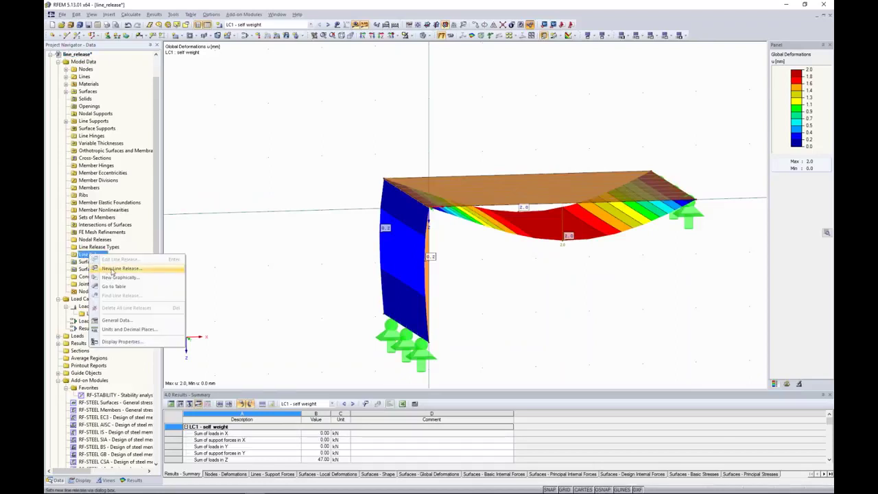
pyautogui.click(113, 269)
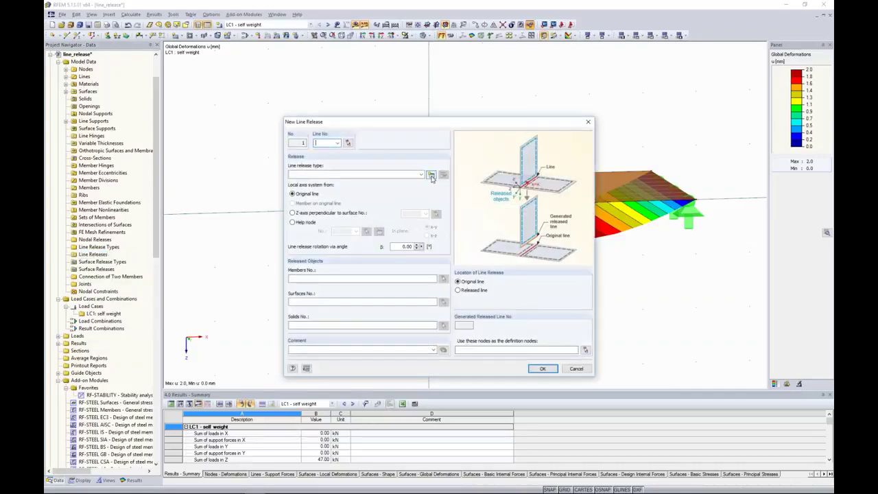
pyautogui.click(347, 143)
pyautogui.click(404, 196)
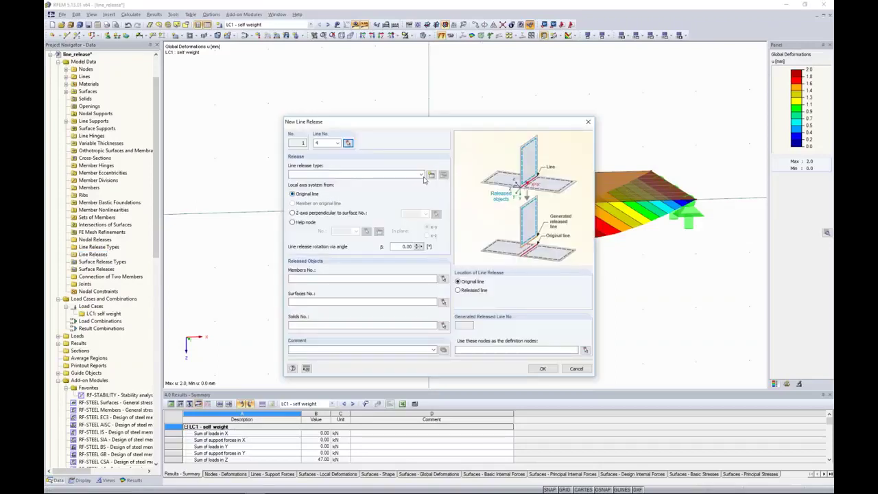
pyautogui.click(432, 175)
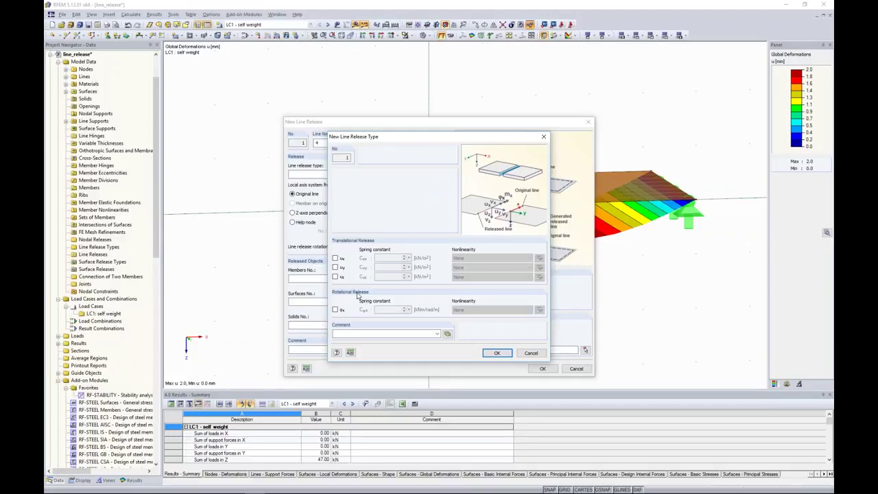
# - Define line release type 1 releasing only rotation φx
pyautogui.click(335, 309)
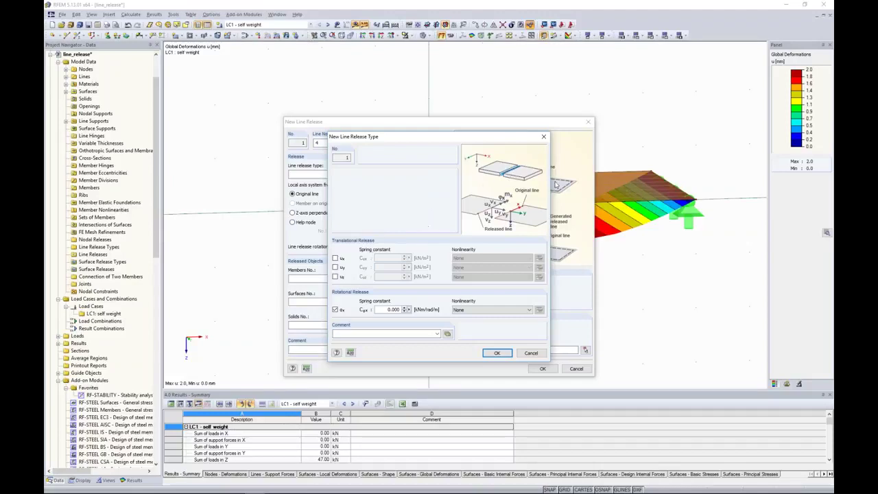
pyautogui.click(335, 257)
pyautogui.click(336, 267)
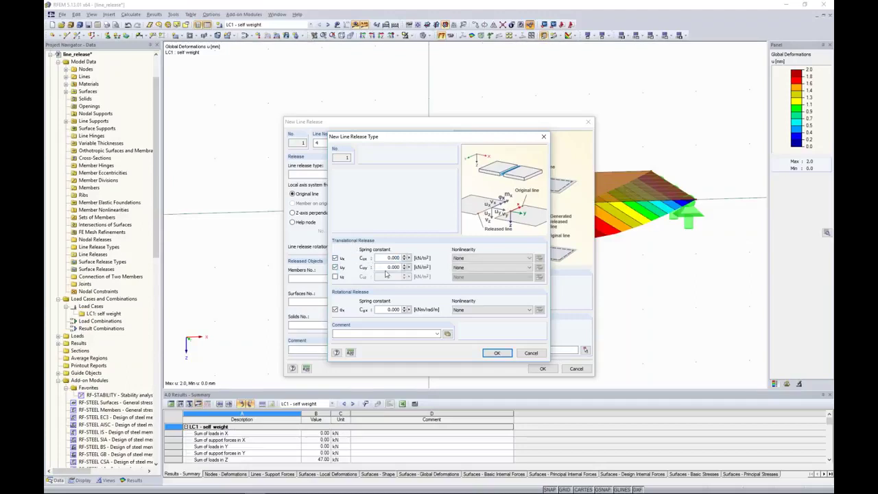
pyautogui.click(494, 258)
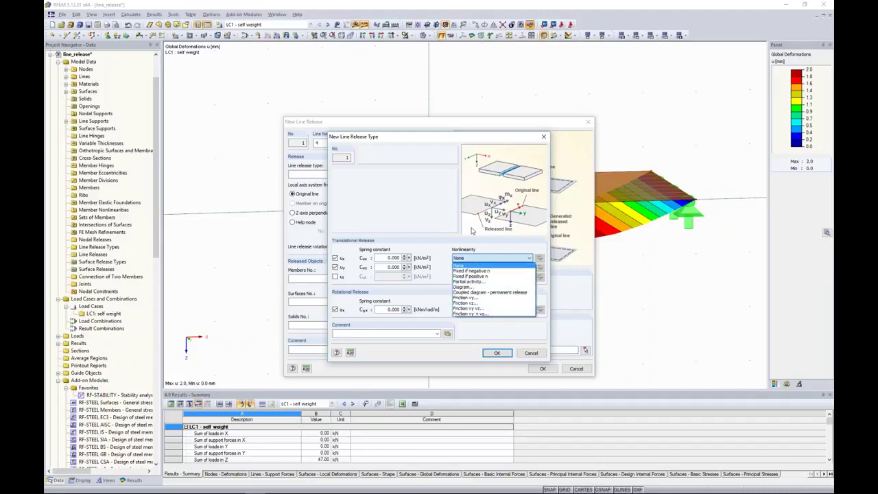
pyautogui.click(336, 259)
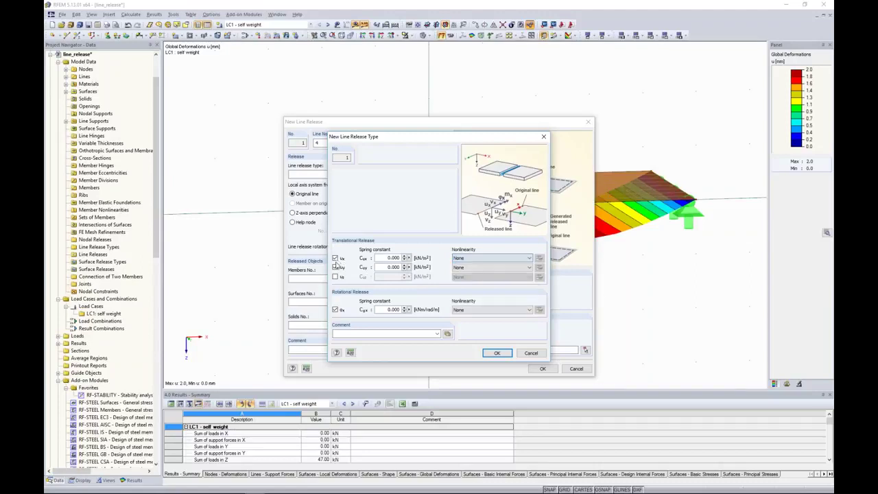
pyautogui.click(336, 259)
pyautogui.click(336, 267)
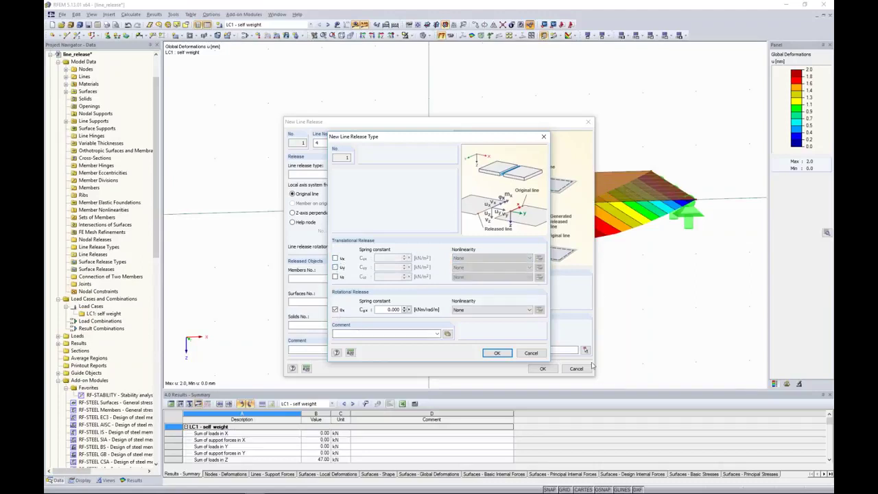
pyautogui.click(499, 353)
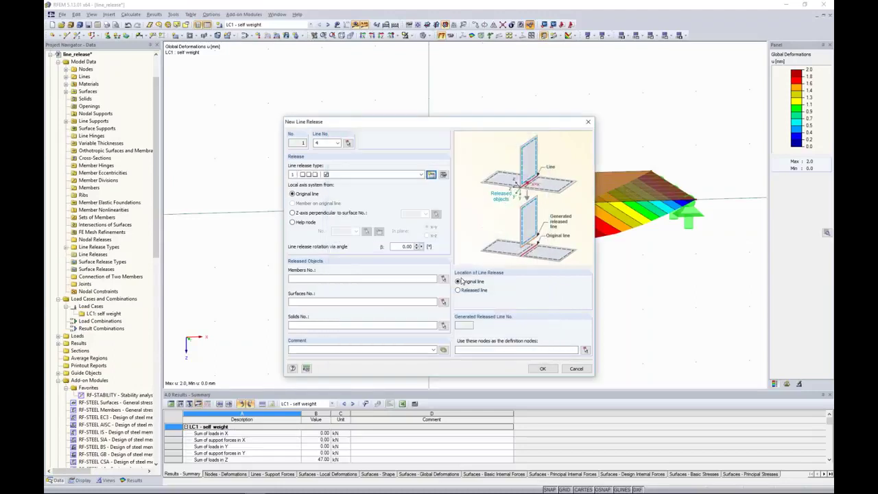
# - Assign surface 1 as released, create the line release, and delete existing results
pyautogui.click(314, 300)
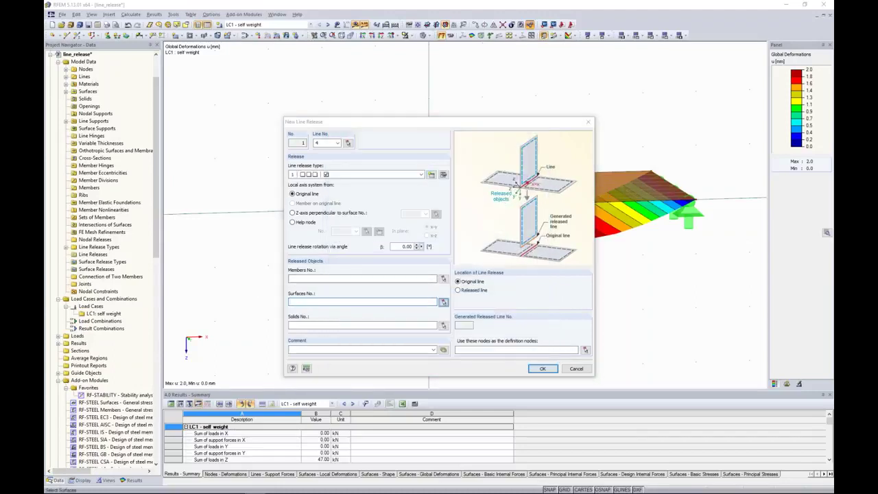
pyautogui.click(443, 302)
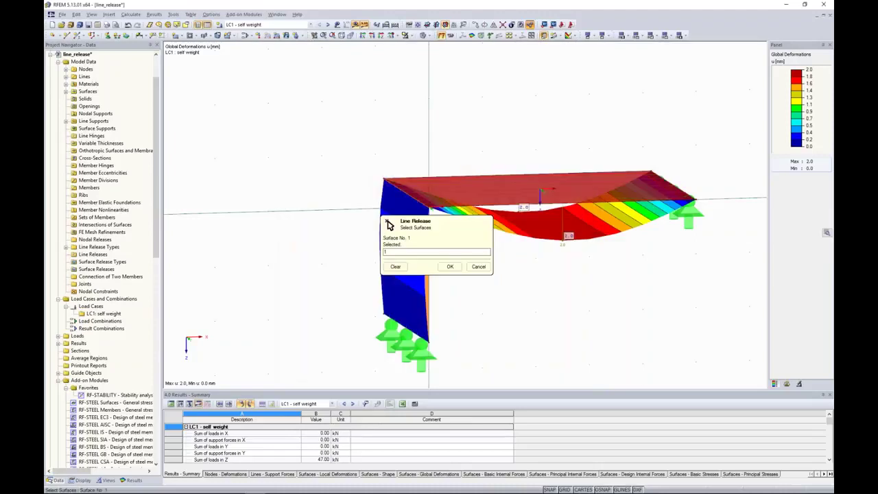
pyautogui.click(449, 266)
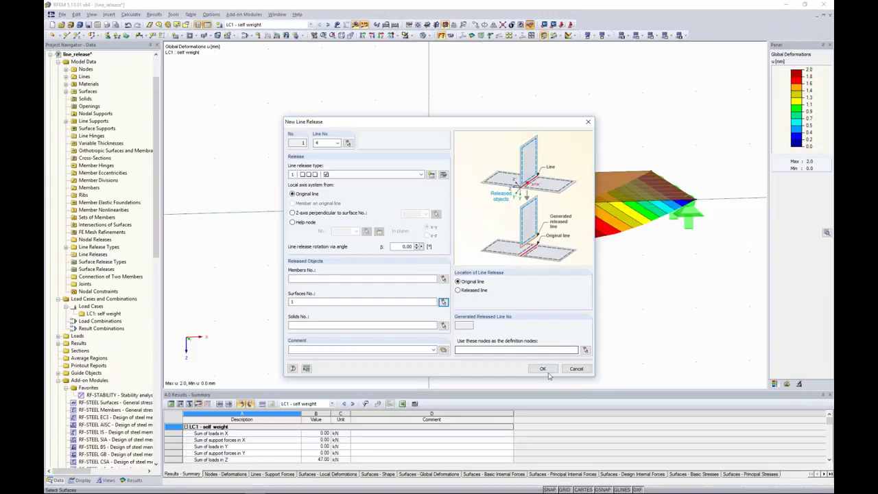
pyautogui.click(442, 280)
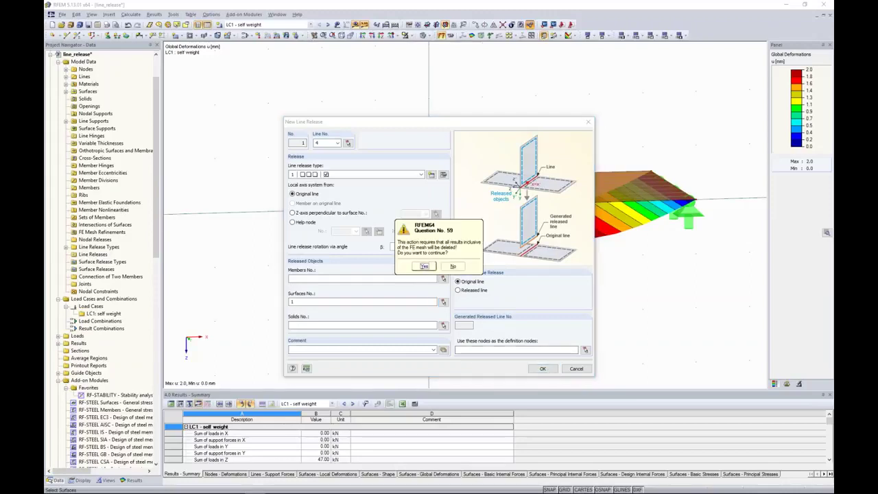
pyautogui.click(424, 266)
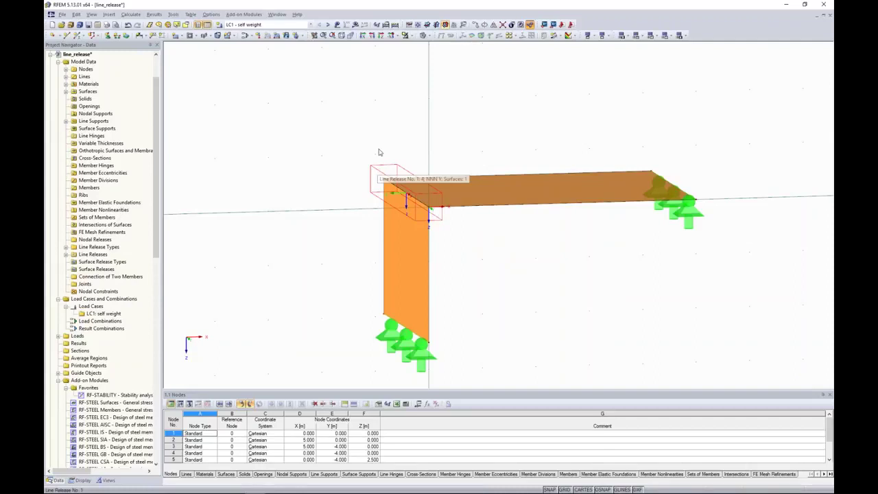
# - Recalculate the model and orbit the view to review deformations now reaching 2.9 mm
pyautogui.click(356, 25)
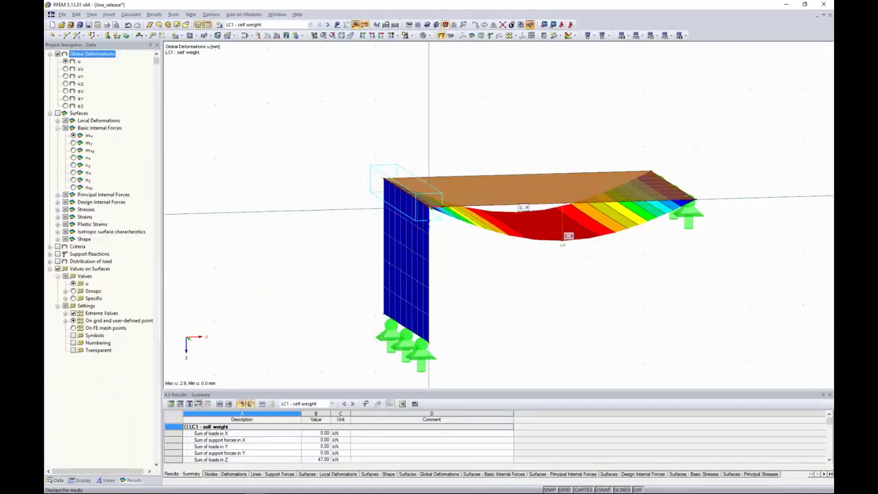
pyautogui.keyDown('ctrl'); pyautogui.moveTo(491, 296); pyautogui.dragTo(412, 239, button='middle'); pyautogui.keyUp('ctrl')
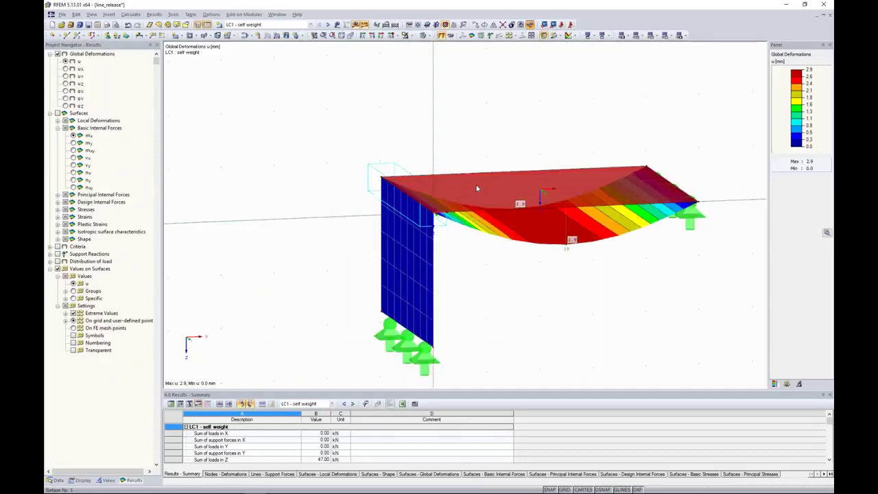
pyautogui.click(415, 251)
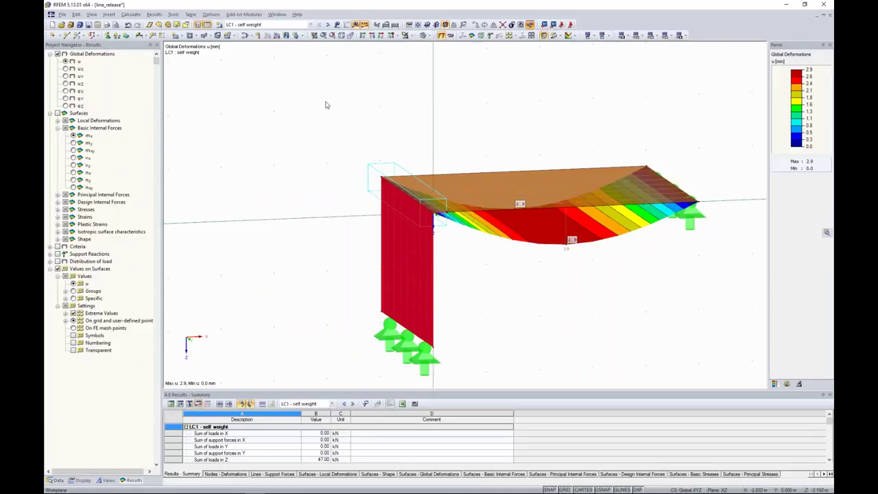
pyautogui.keyDown('ctrl'); pyautogui.moveTo(524, 268); pyautogui.dragTo(204, 267, button='middle'); pyautogui.keyUp('ctrl')
# - Show the line support reactions on the model, then bring up the model data tree
pyautogui.click(58, 254)
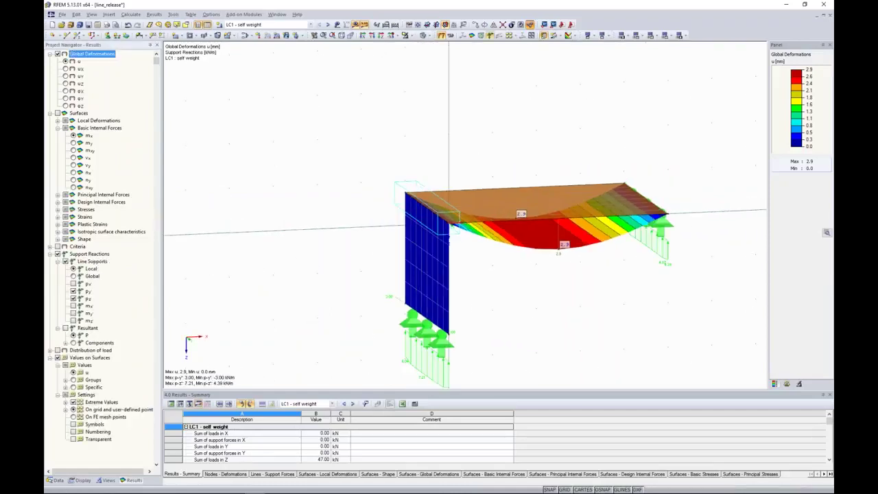
pyautogui.moveTo(512, 332); pyautogui.dragTo(471, 293, button='middle')
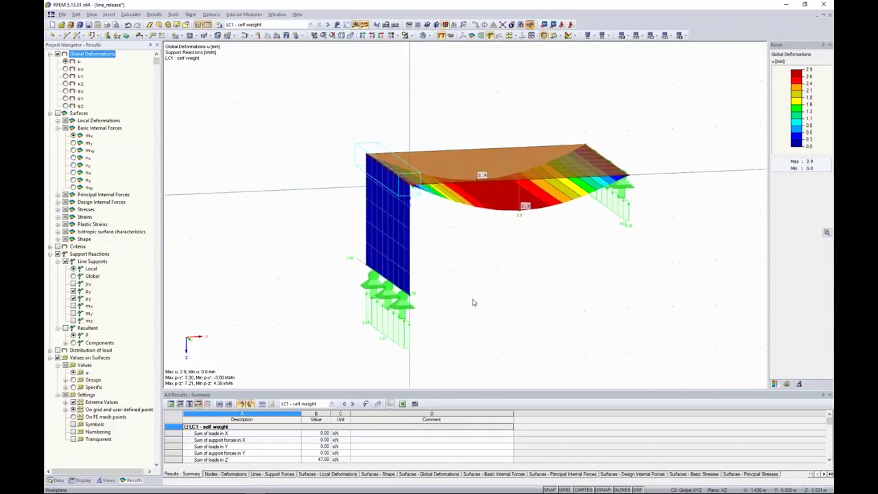
pyautogui.click(58, 480)
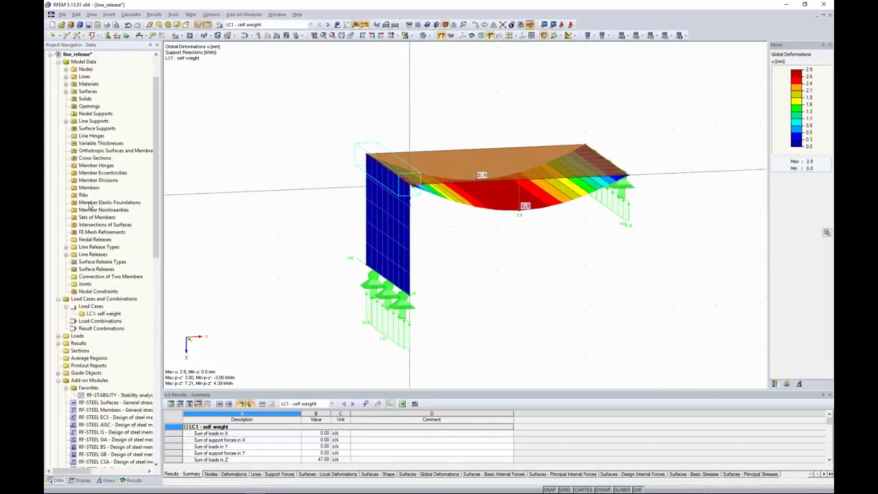
# - Open column_foot and show the full column, base plate and 18.000 kN load as solid bodies
pyautogui.click(50, 58)
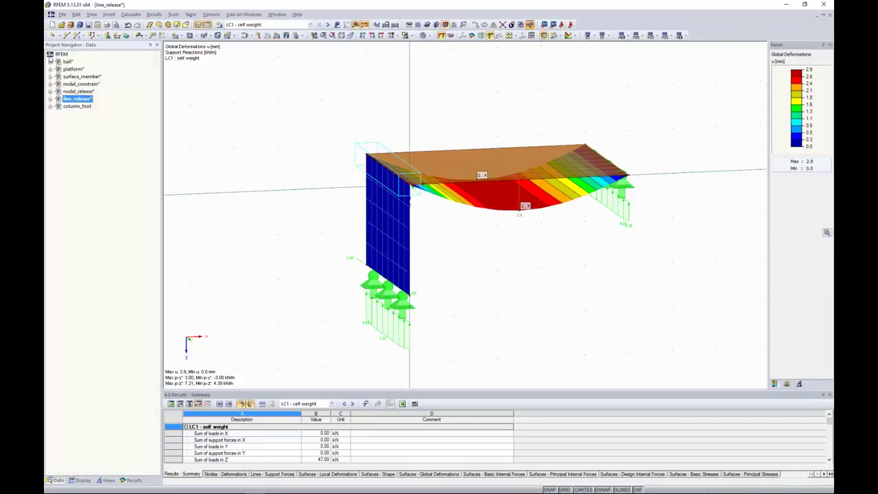
pyautogui.doubleClick(76, 106)
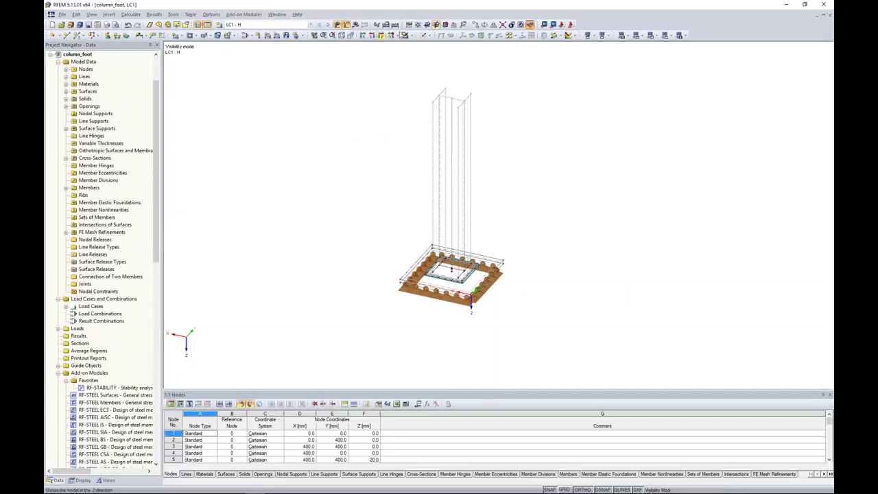
pyautogui.click(408, 35)
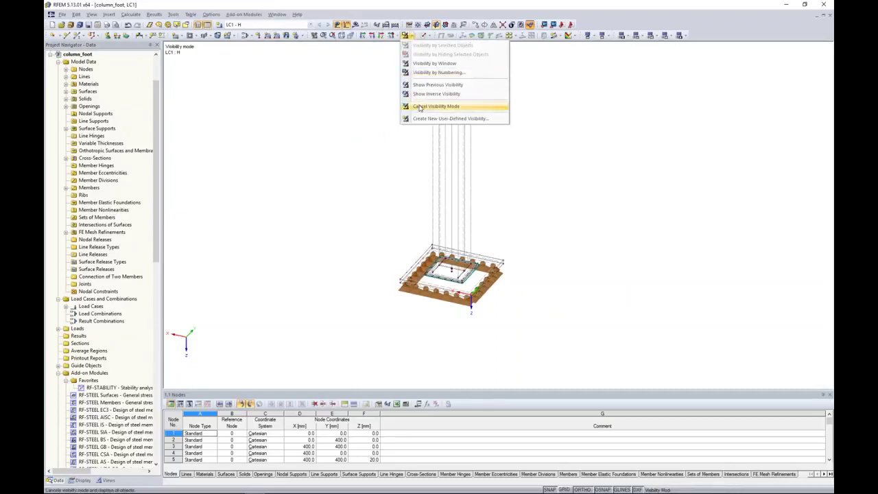
pyautogui.click(419, 107)
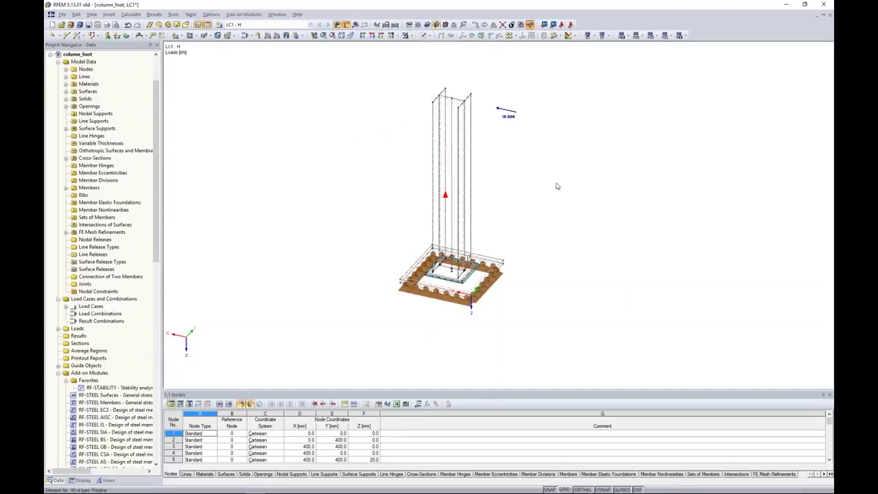
pyautogui.click(424, 36)
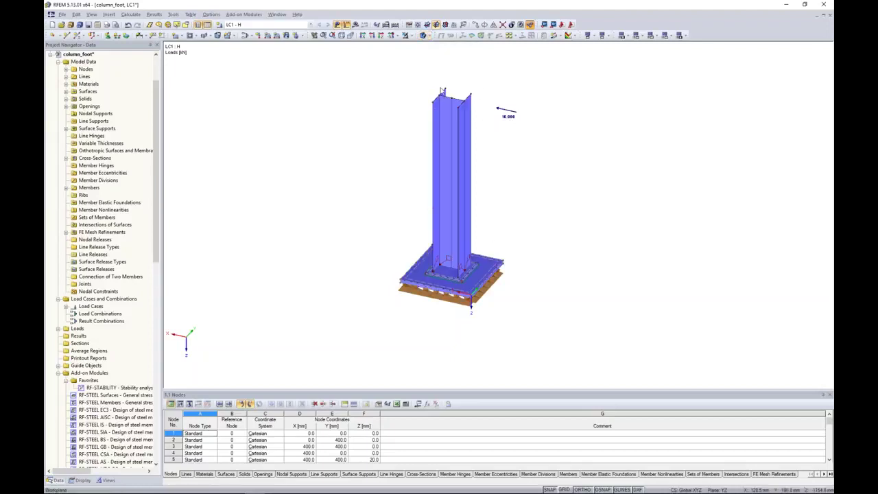
pyautogui.scroll(1, 466, 280)
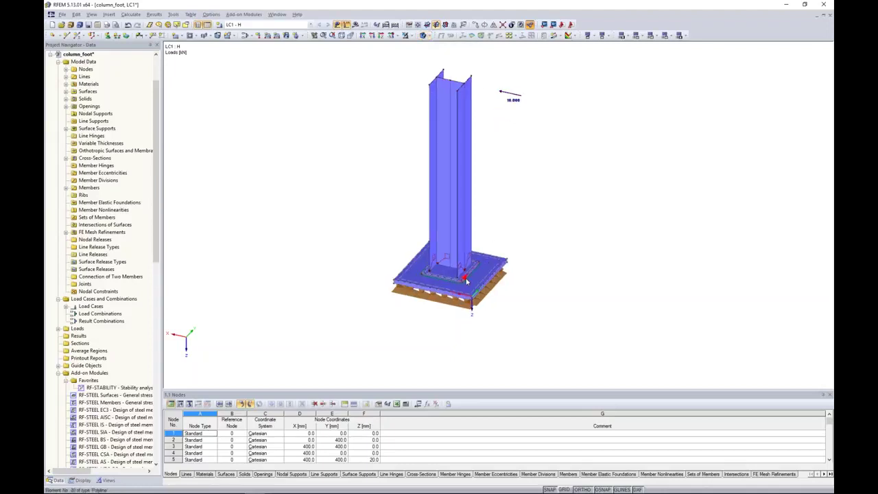
pyautogui.scroll(3, 466, 280)
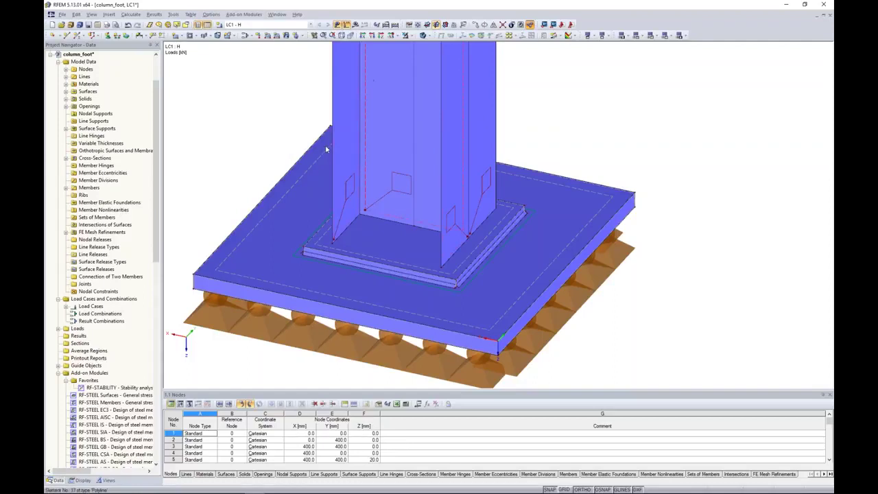
pyautogui.doubleClick(623, 199)
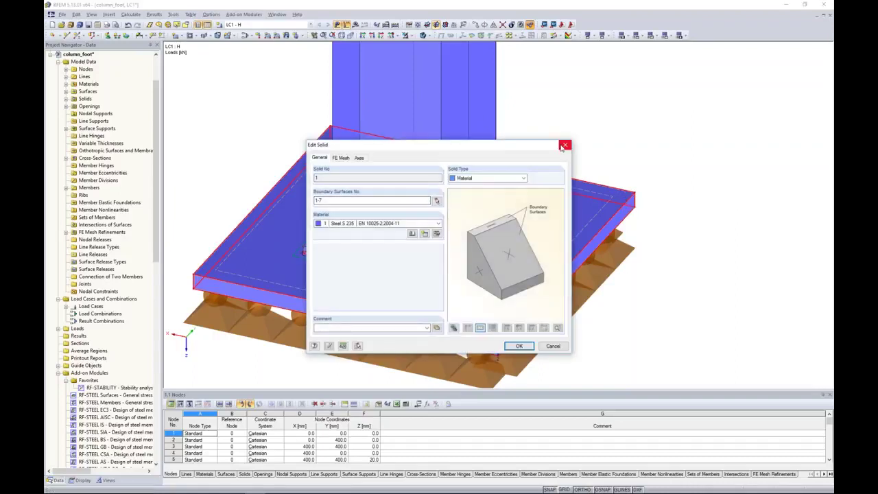
pyautogui.click(564, 145)
pyautogui.scroll(2, 436, 308)
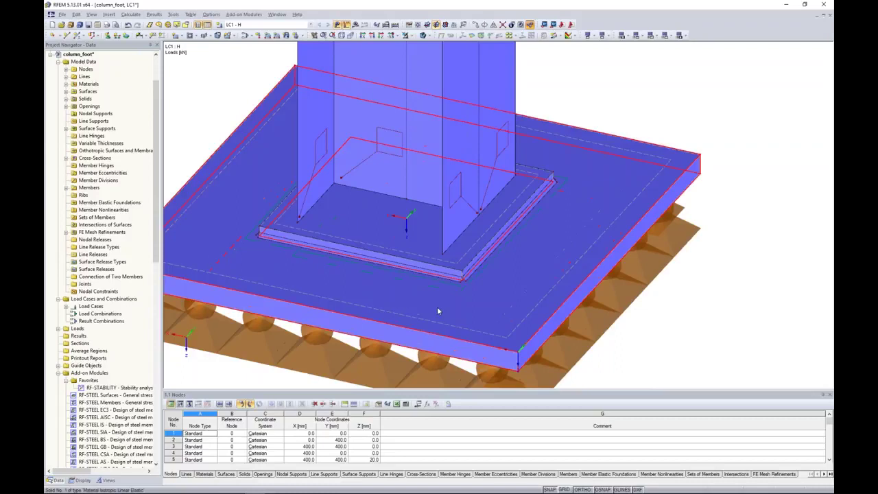
pyautogui.scroll(1, 437, 309)
pyautogui.scroll(2, 466, 263)
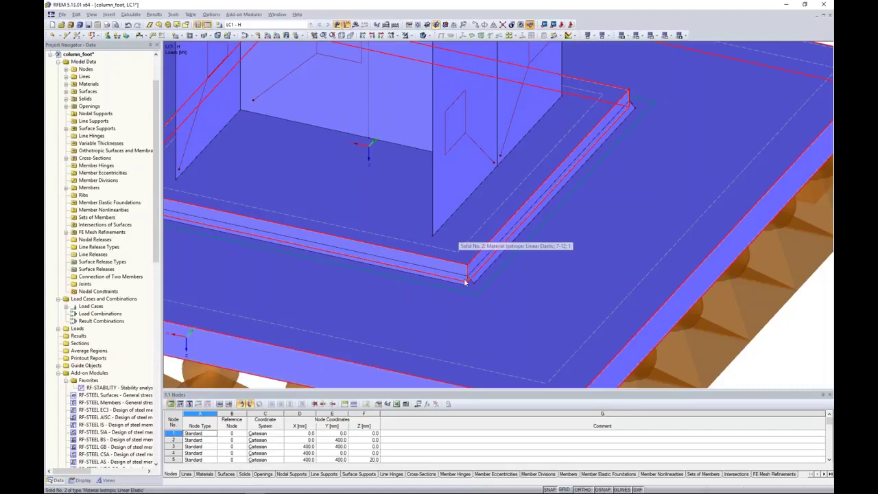
pyautogui.scroll(2, 465, 282)
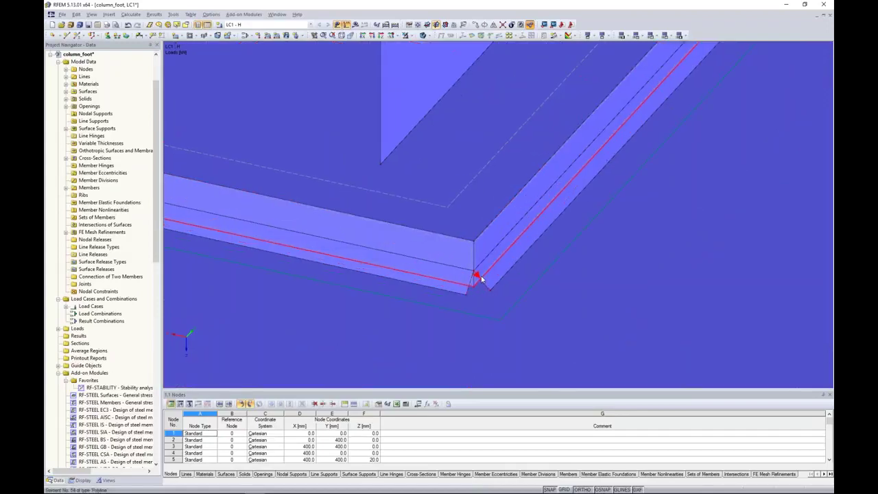
pyautogui.click(501, 262)
pyautogui.scroll(-1, 491, 282)
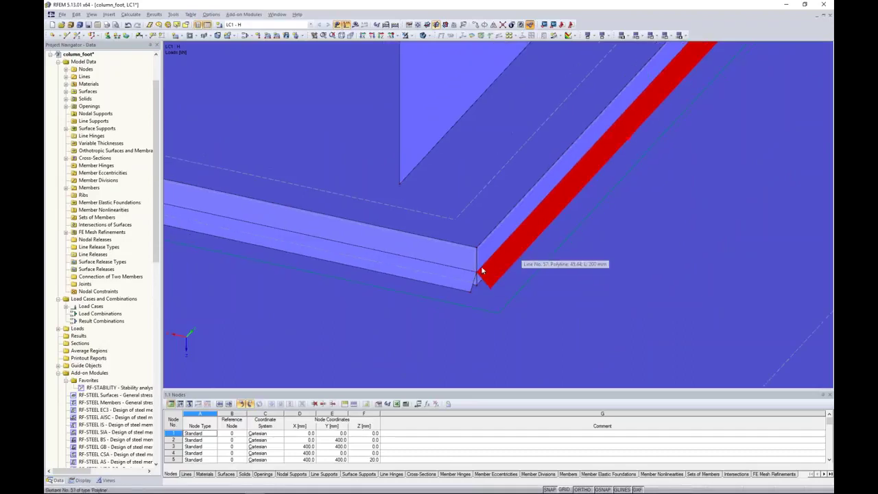
pyautogui.scroll(-1, 516, 248)
pyautogui.scroll(-5, 524, 226)
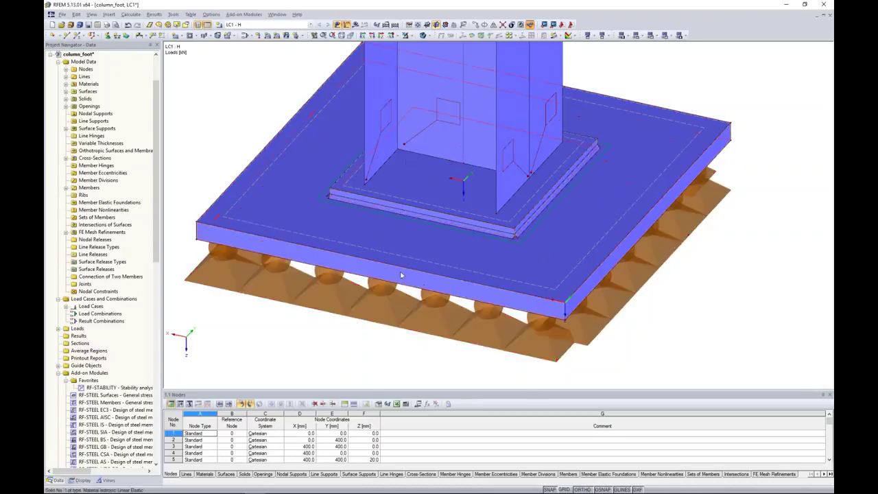
# - Calculate LC1 to show global deformations up to 1.20 mm, then window-select the foundation
pyautogui.click(356, 24)
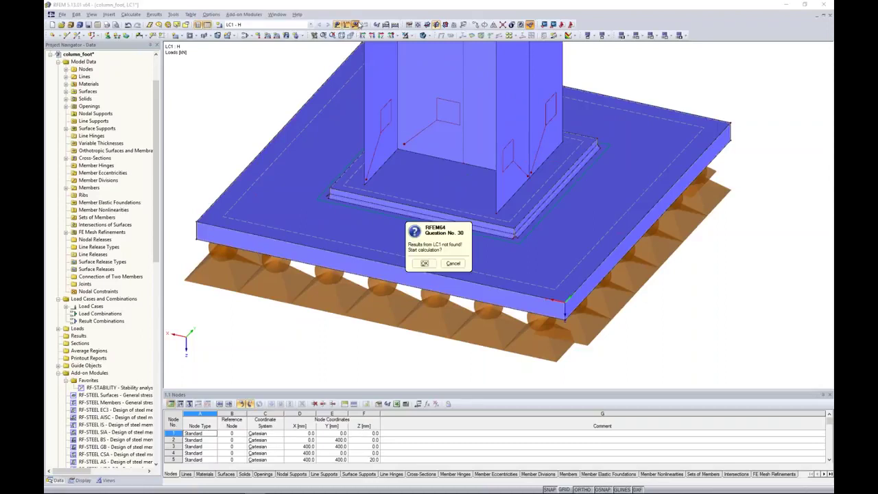
pyautogui.press('Return')
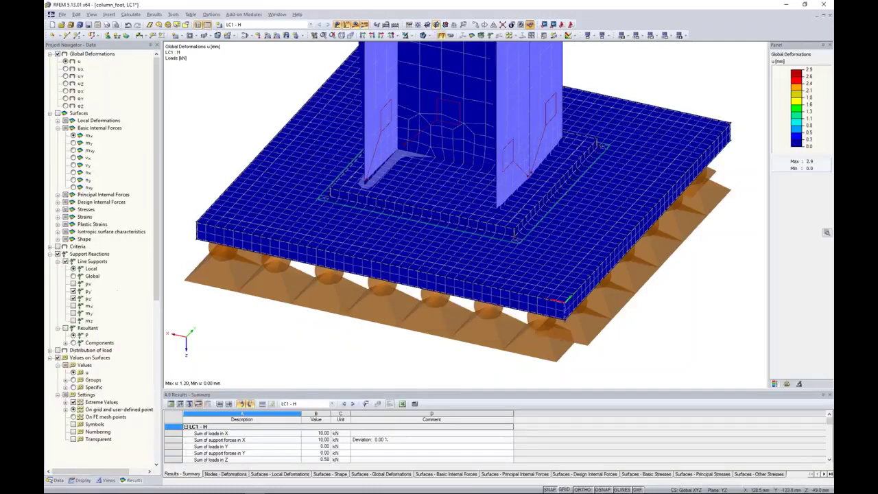
pyautogui.scroll(-5, 477, 160)
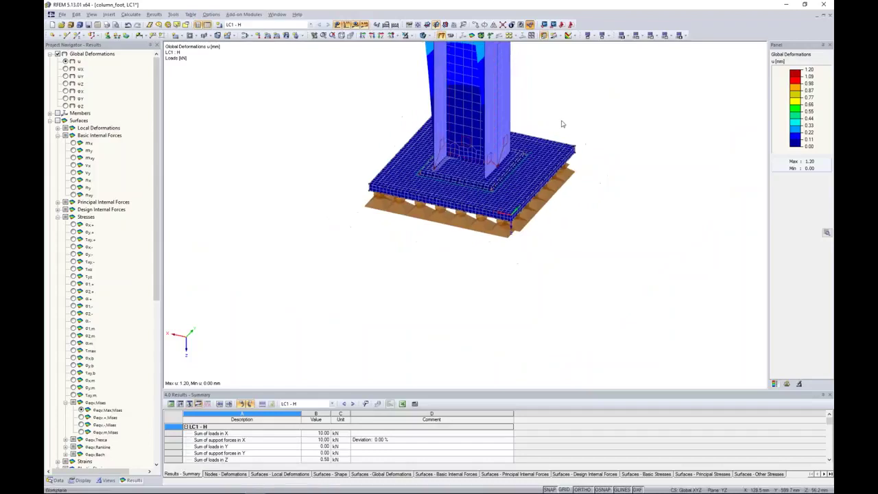
pyautogui.moveTo(649, 106); pyautogui.dragTo(642, 199, button='middle')
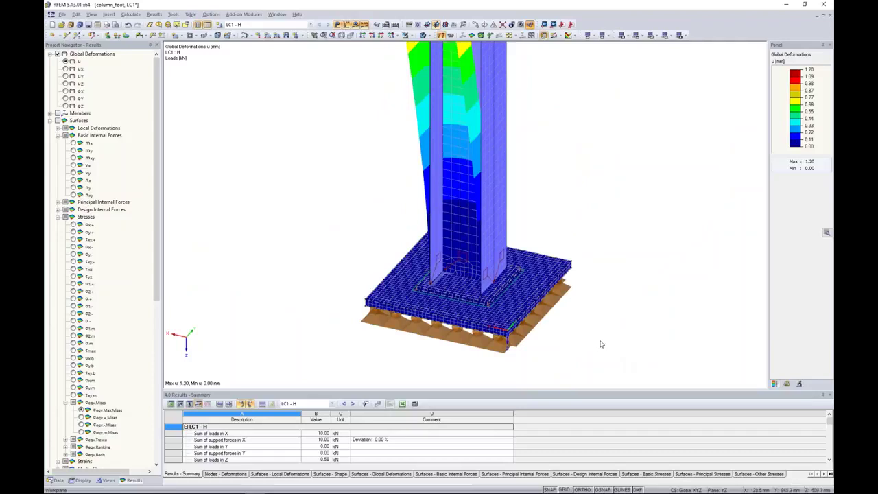
pyautogui.moveTo(329, 258); pyautogui.dragTo(603, 328)
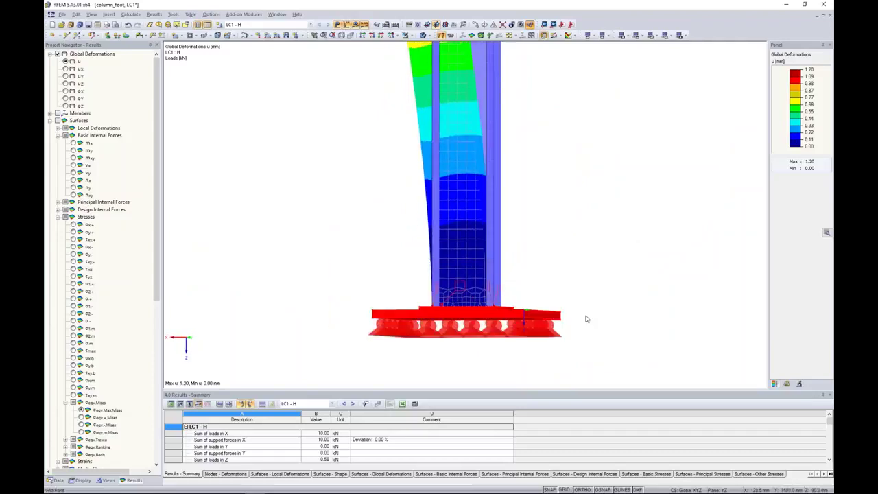
# - Limit visibility to the selected column and foundation, then zoom in on the plinth edges in isometric view
pyautogui.click(407, 35)
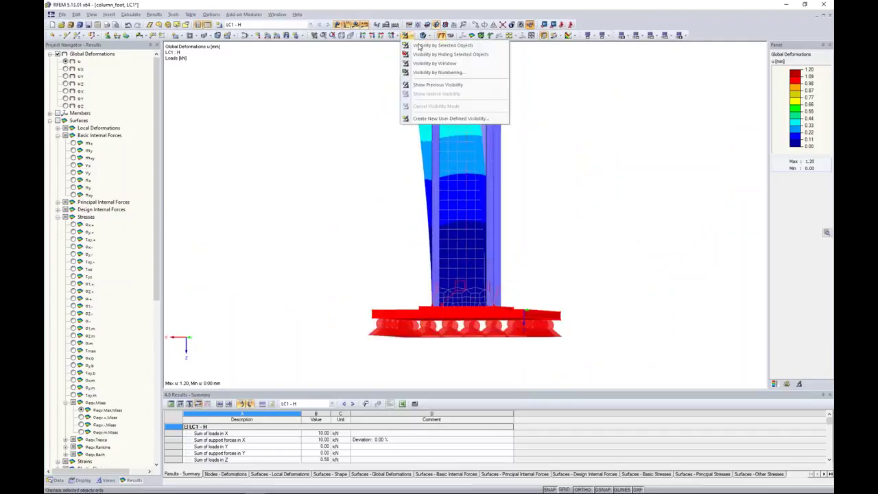
pyautogui.click(419, 46)
pyautogui.keyDown('ctrl'); pyautogui.moveTo(617, 215); pyautogui.dragTo(638, 219, button='middle'); pyautogui.keyUp('ctrl')
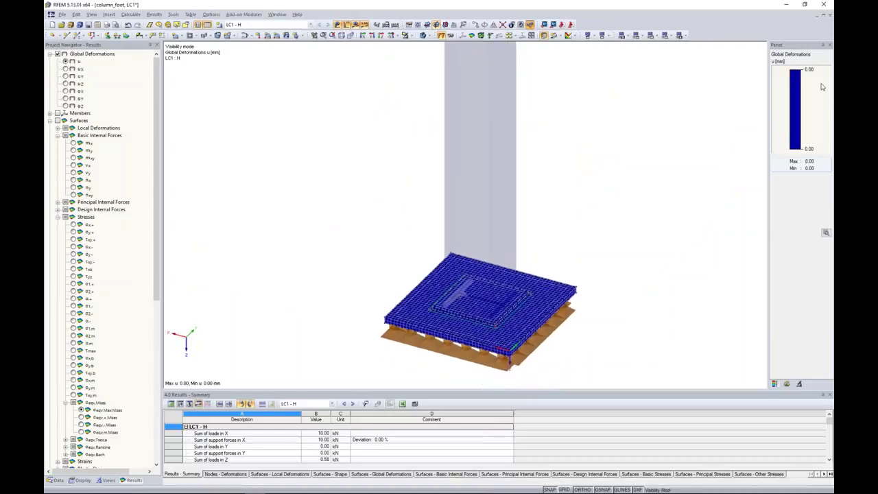
pyautogui.scroll(5, 470, 314)
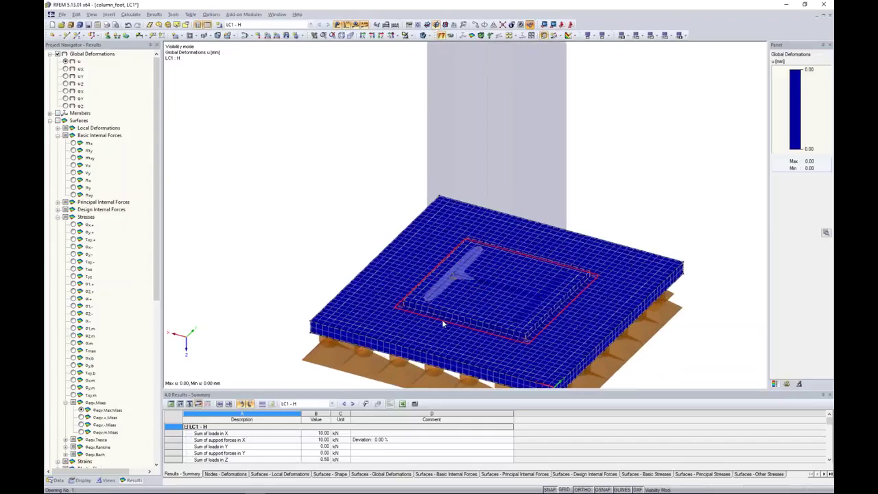
pyautogui.scroll(2, 441, 319)
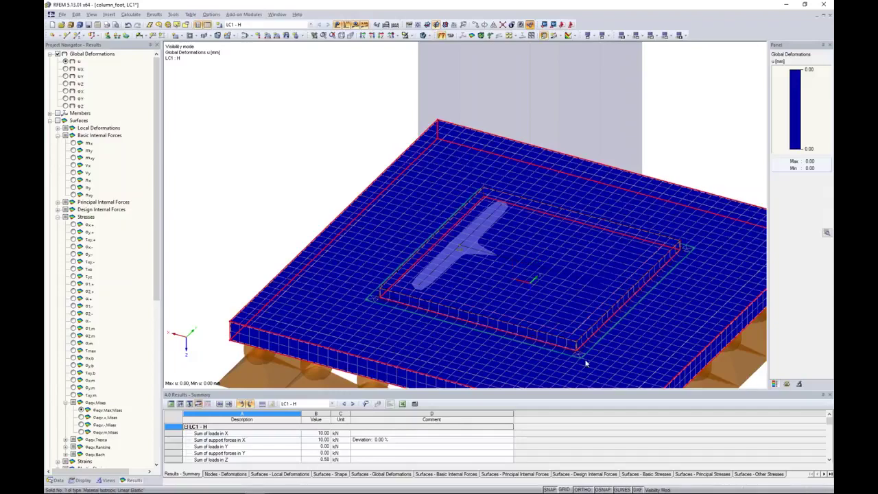
pyautogui.scroll(2, 584, 360)
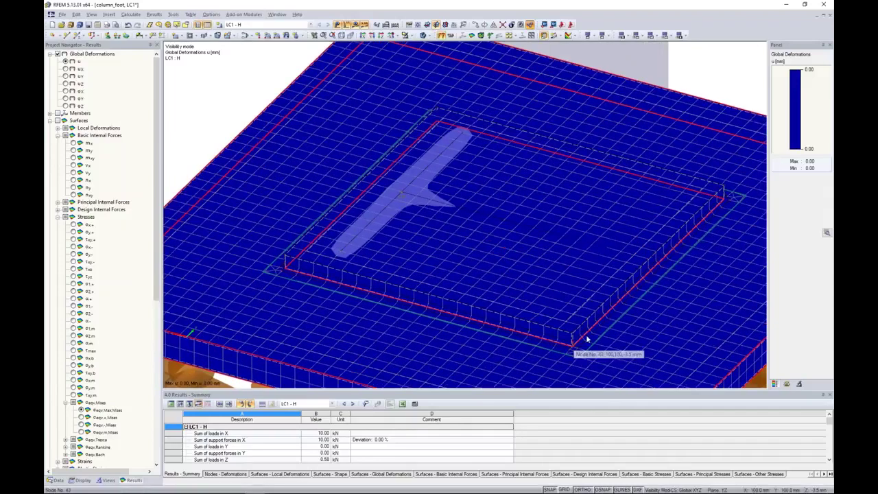
pyautogui.scroll(2, 586, 336)
pyautogui.scroll(-1, 572, 346)
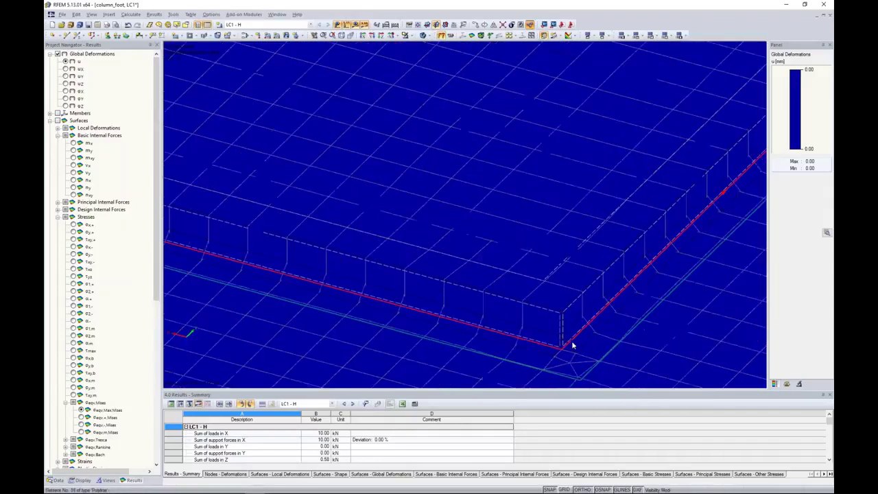
# - Select the strip along the plinth side, zoom back out, and show the model data tree
pyautogui.click(581, 343)
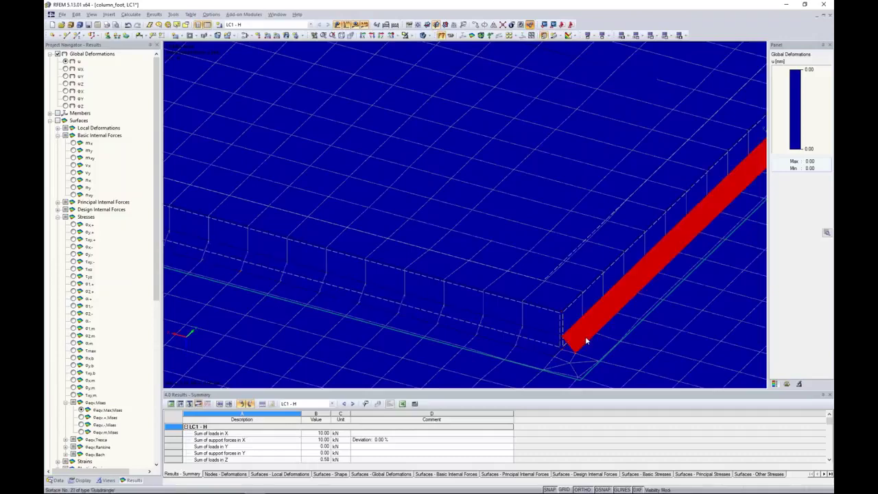
pyautogui.scroll(-5, 584, 339)
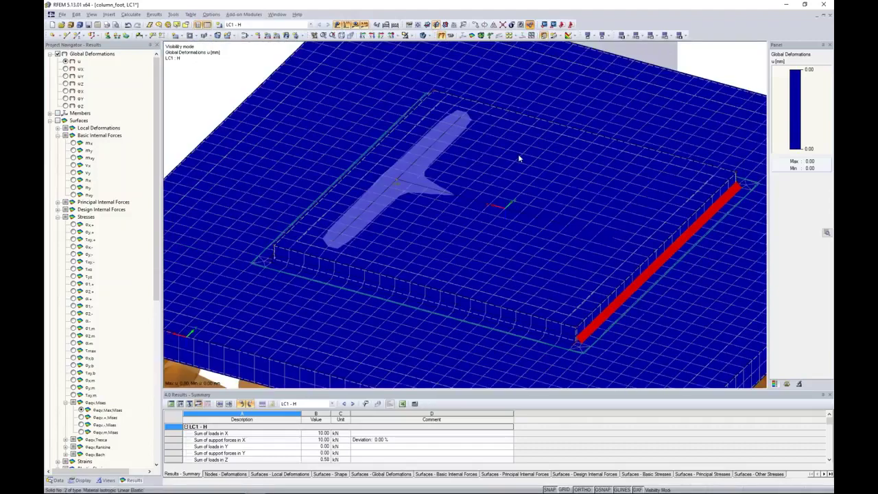
pyautogui.scroll(-3, 320, 237)
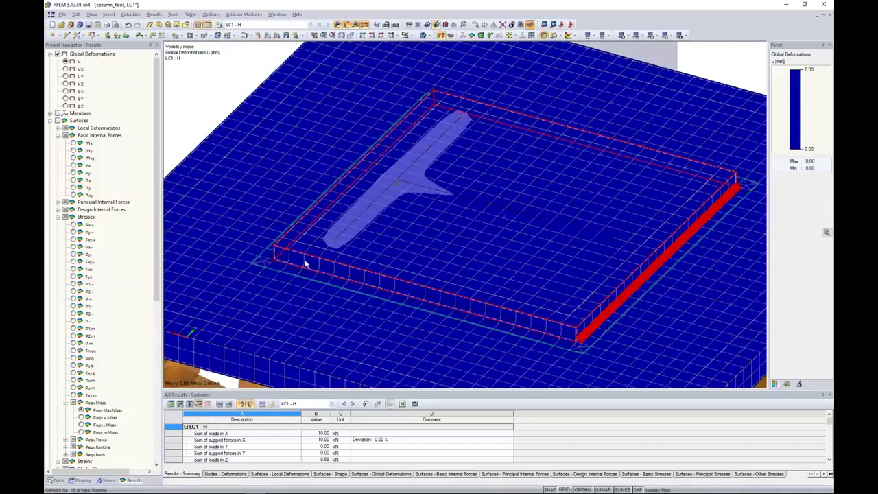
pyautogui.scroll(-2, 302, 304)
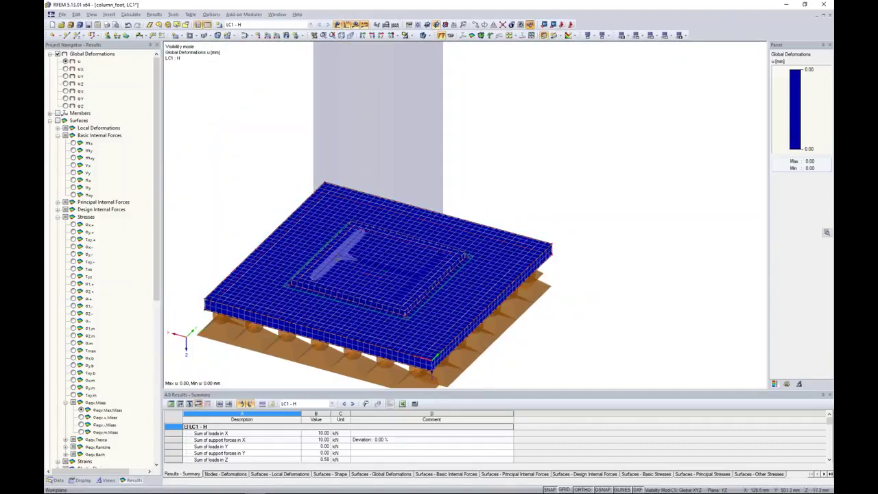
pyautogui.scroll(-1, 576, 131)
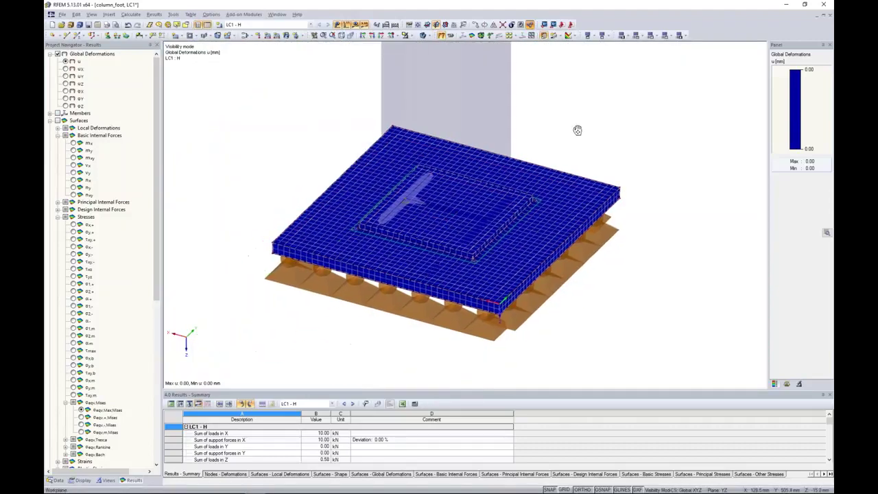
pyautogui.click(58, 480)
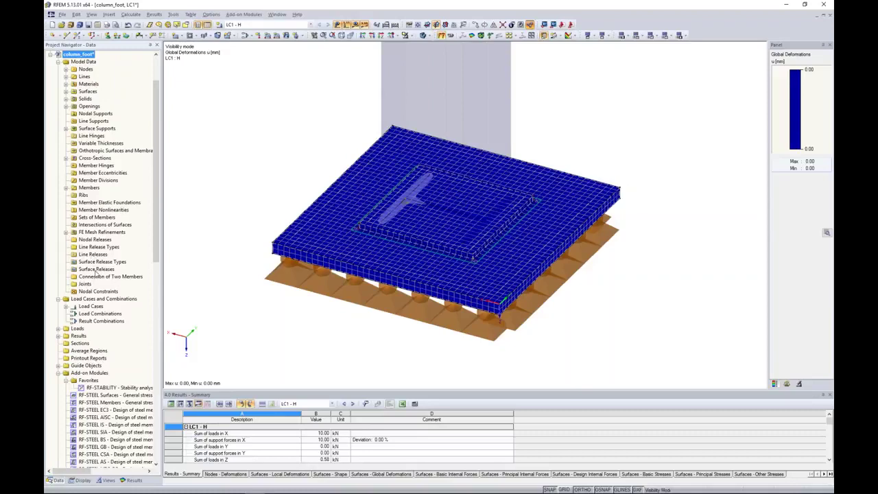
# - Start a new surface release and switch the display to wireframe for picking
pyautogui.rightClick(96, 269)
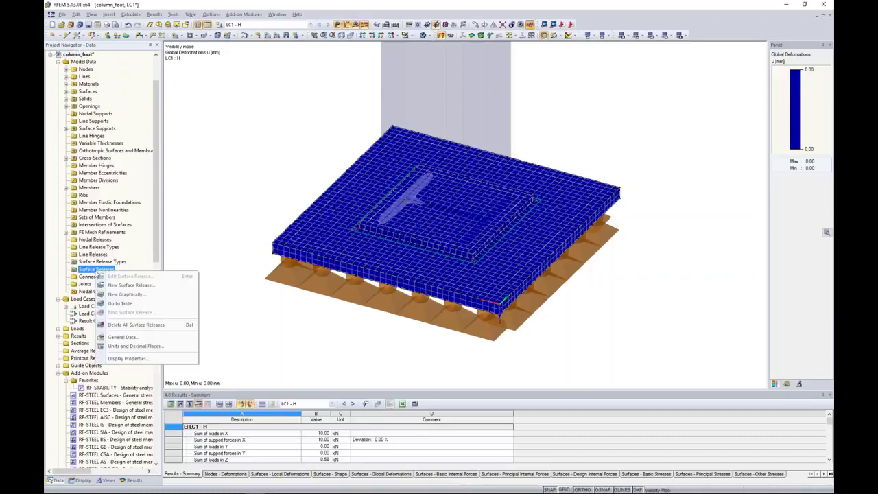
pyautogui.click(149, 287)
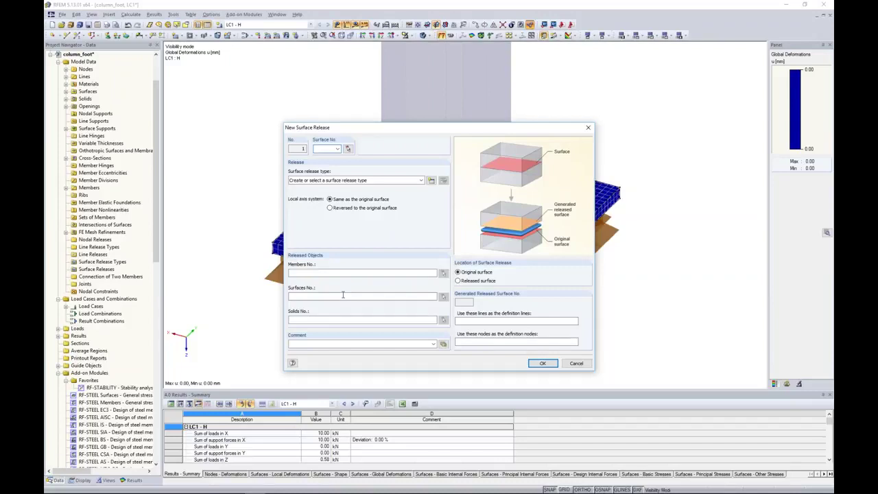
pyautogui.click(349, 149)
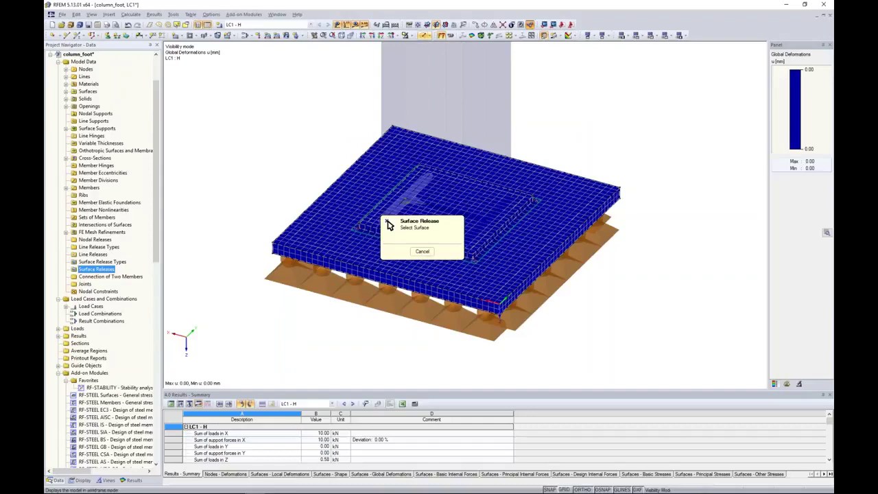
pyautogui.click(425, 35)
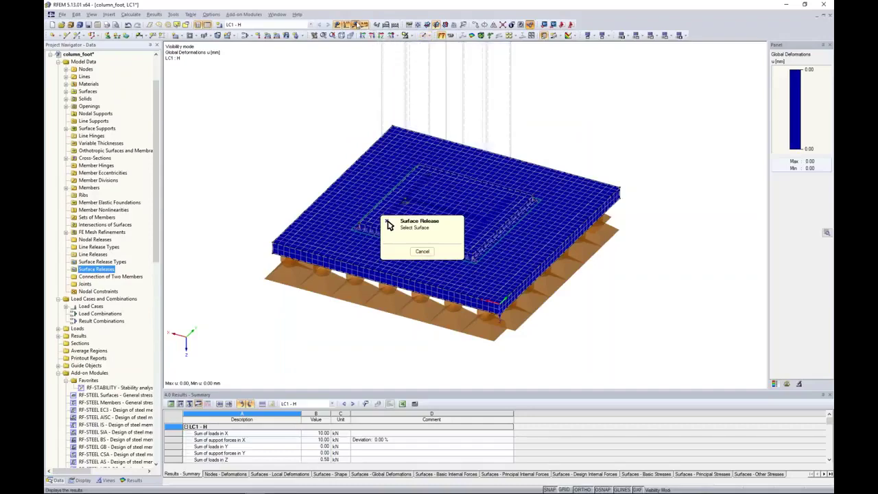
# - Pick surface 7 as the released surface and create new surface release type 1
pyautogui.scroll(3, 477, 249)
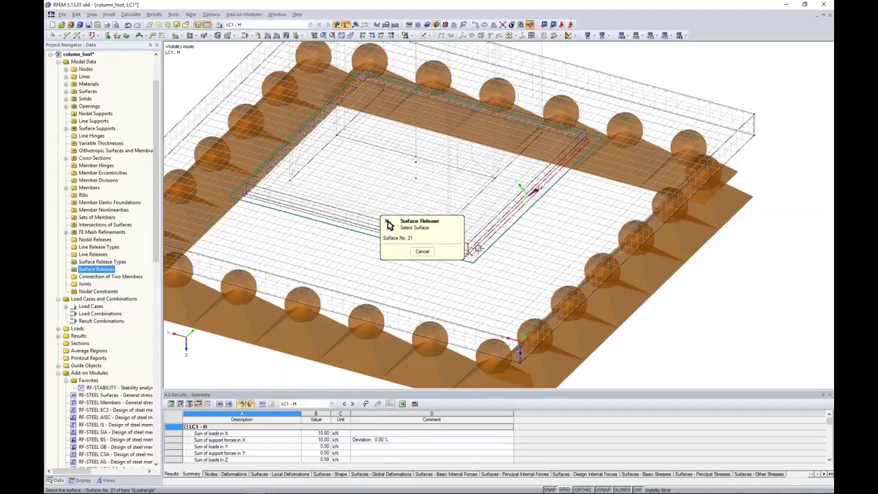
pyautogui.scroll(4, 477, 249)
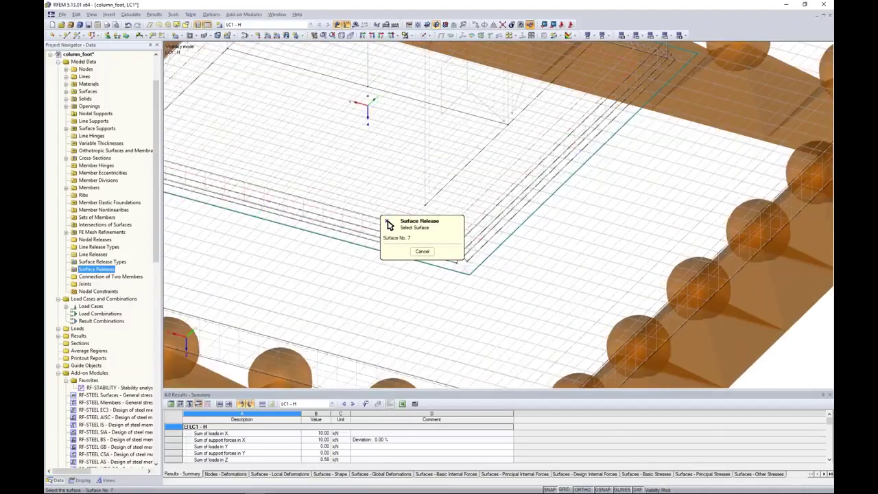
pyautogui.click(458, 257)
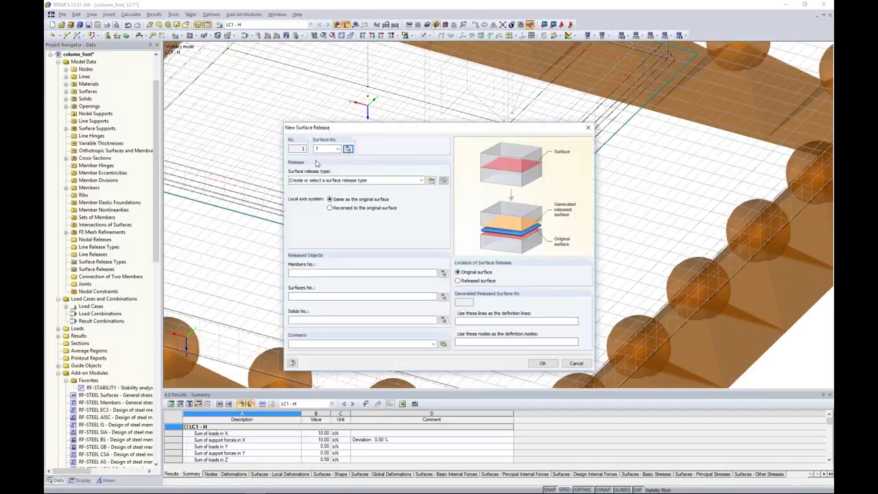
pyautogui.click(431, 180)
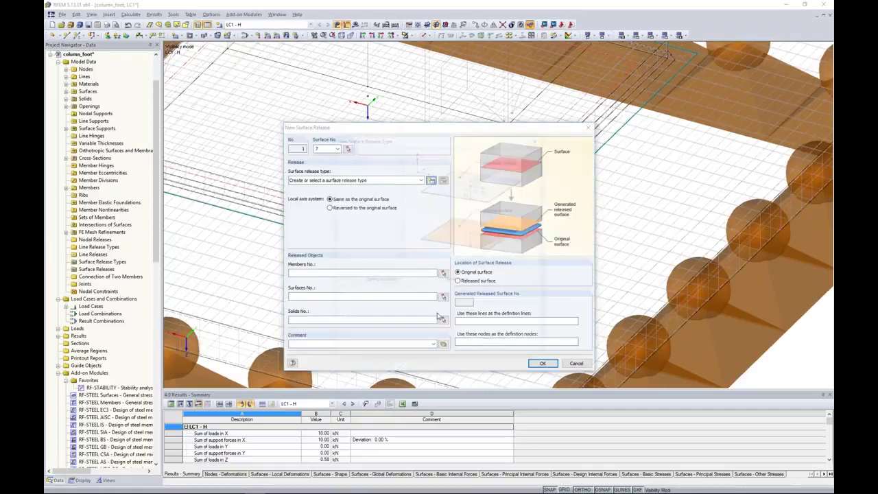
pyautogui.moveTo(381, 140); pyautogui.dragTo(489, 142)
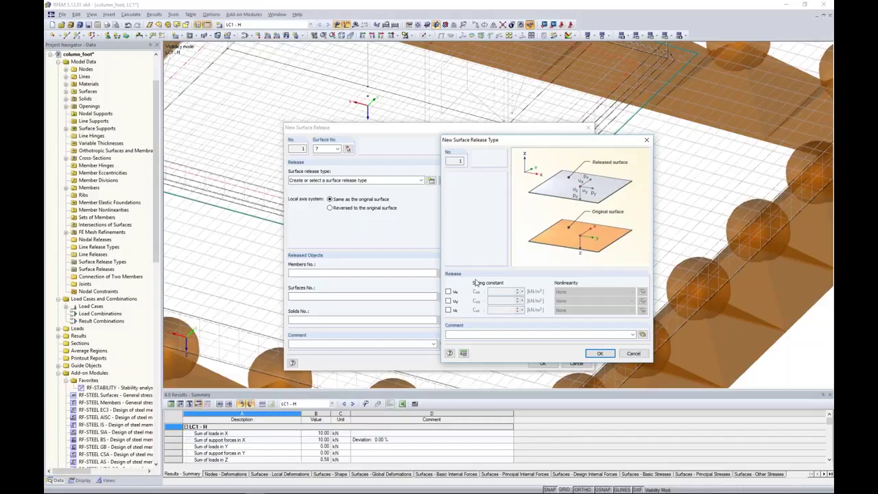
# - Release ux, uy and uz in type 1, with uz set to 'Fixed if positive pz'
pyautogui.click(448, 291)
pyautogui.click(449, 301)
pyautogui.click(449, 310)
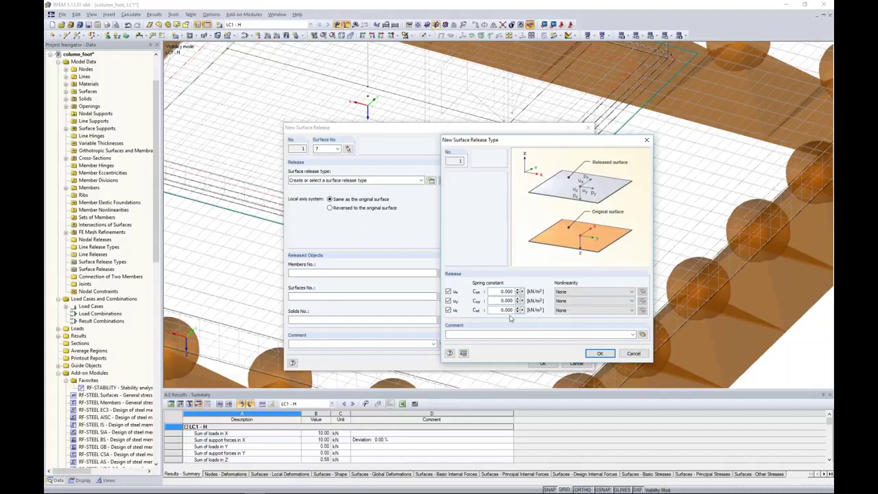
pyautogui.click(618, 312)
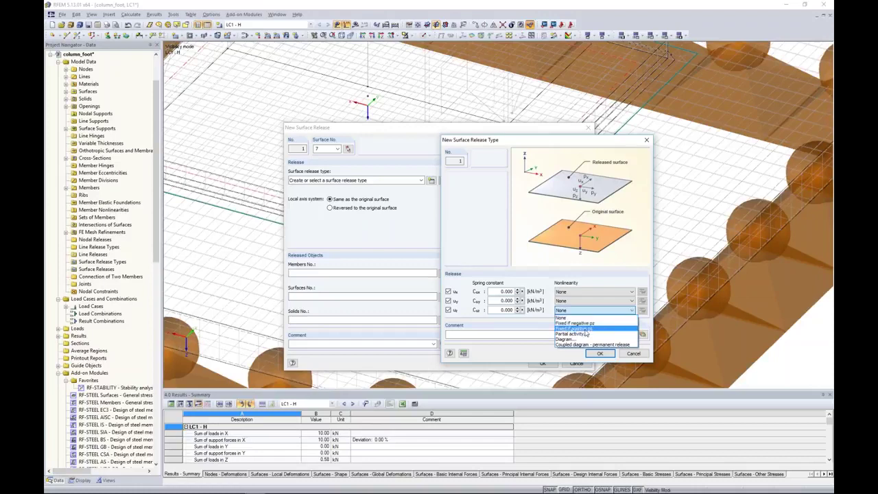
pyautogui.click(587, 329)
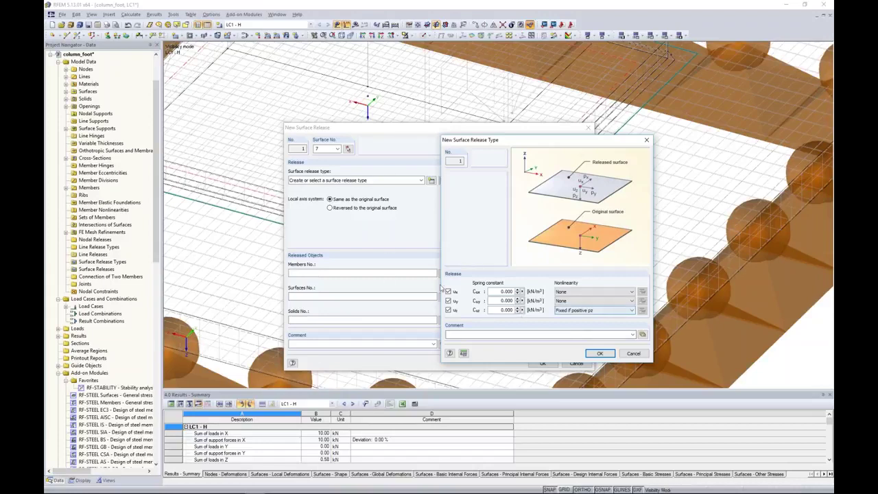
pyautogui.click(599, 353)
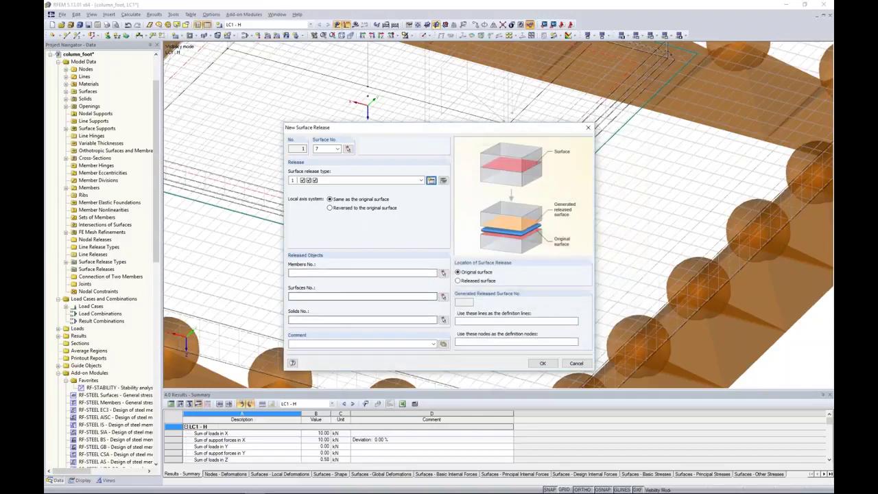
# - Pick solid 2 in the model as the released solid
pyautogui.click(370, 319)
pyautogui.click(444, 321)
pyautogui.click(370, 220)
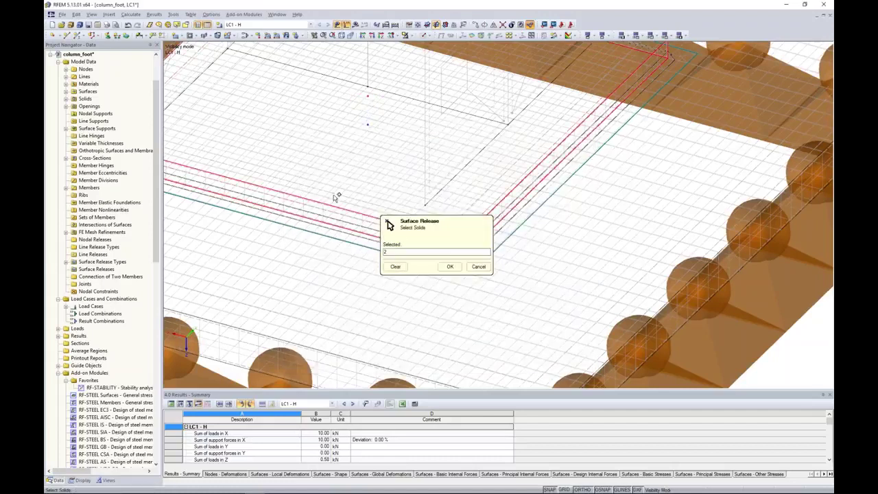
pyautogui.click(449, 266)
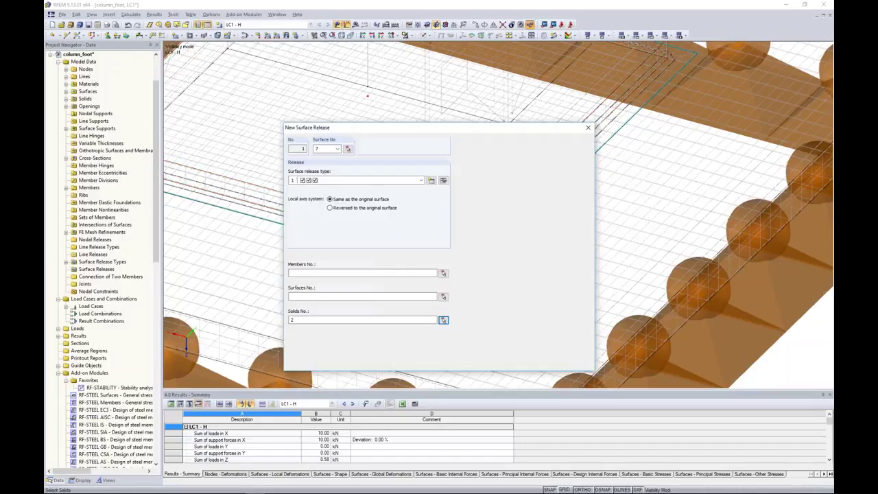
# - Create the surface release, accept deleting existing results, and start recalculation
pyautogui.click(551, 367)
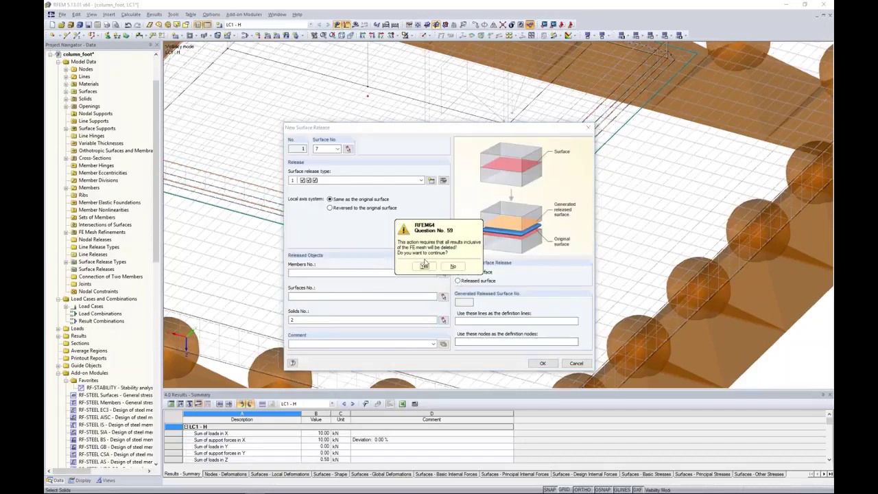
pyautogui.click(424, 266)
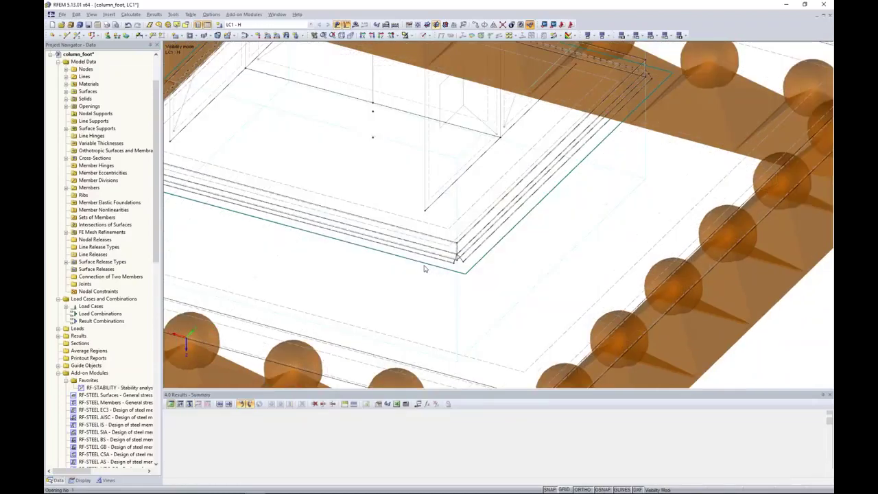
pyautogui.click(354, 24)
# - Run the full calculation so the FE mesh and LC1 results regenerate
pyautogui.press('Return')
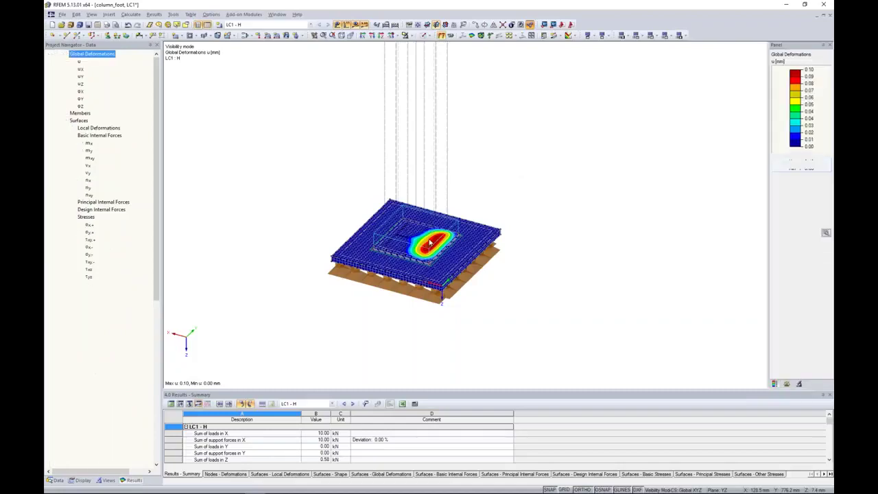
# - Zoom and orbit to a near side view of the footing and inspect its surface support
pyautogui.scroll(5, 421, 252)
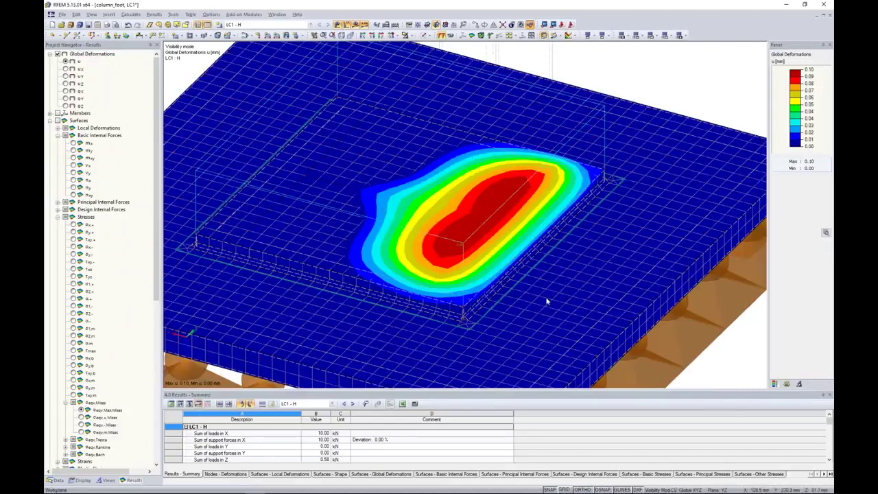
pyautogui.scroll(-1, 547, 301)
pyautogui.keyDown('ctrl'); pyautogui.moveTo(546, 301); pyautogui.dragTo(313, 299, button='middle'); pyautogui.keyUp('ctrl')
pyautogui.scroll(2, 312, 298)
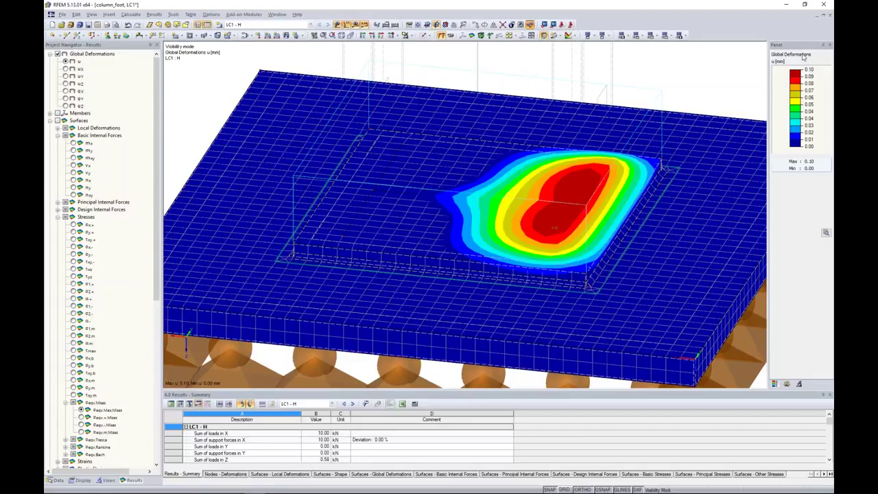
pyautogui.click(445, 182)
pyautogui.press('Escape')
# - Return the navigator to the model data and pan the footing view right
pyautogui.click(55, 479)
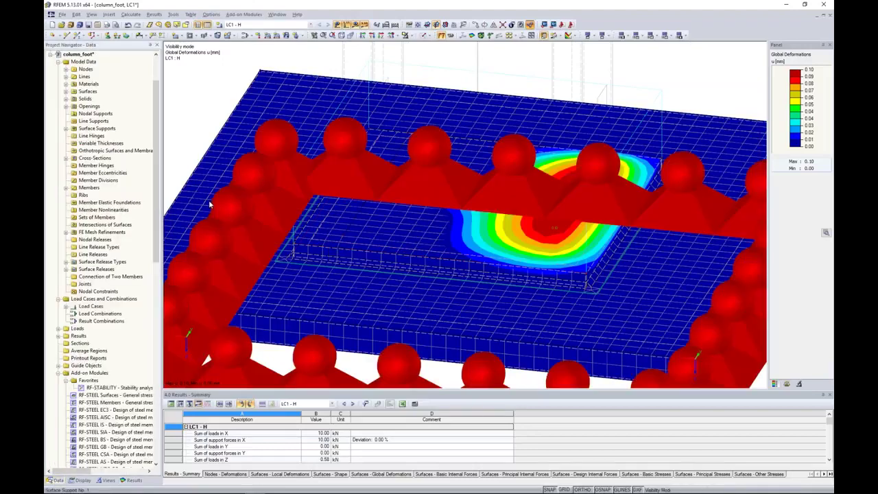
pyautogui.scroll(-3, 209, 199)
pyautogui.moveTo(266, 176); pyautogui.dragTo(332, 172, button='middle')
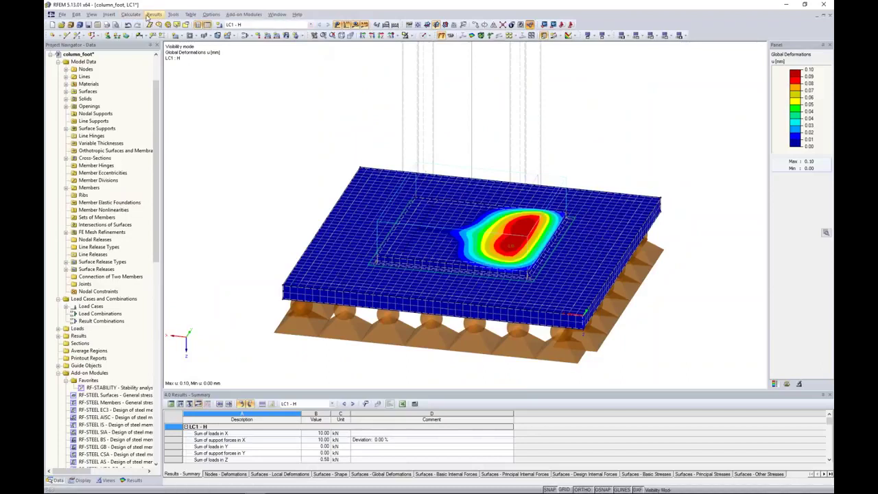
# - Review the Calculation Parameters dialog and close it without changes
pyautogui.click(135, 15)
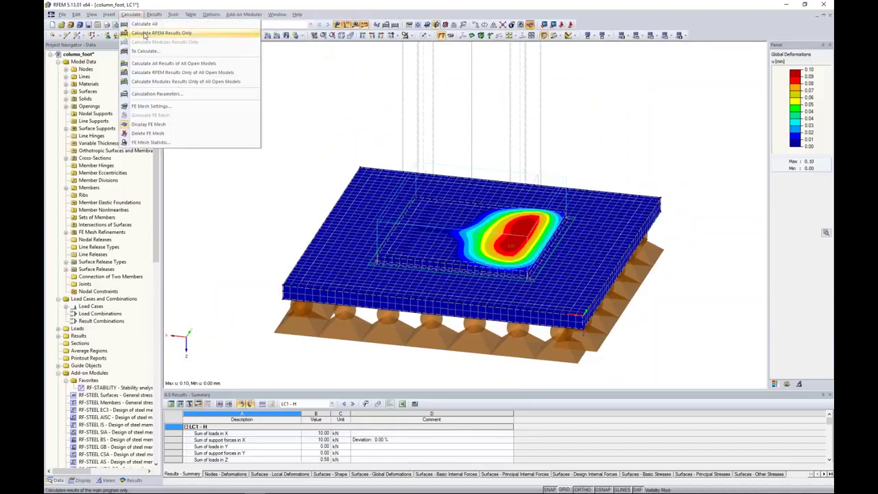
pyautogui.click(145, 94)
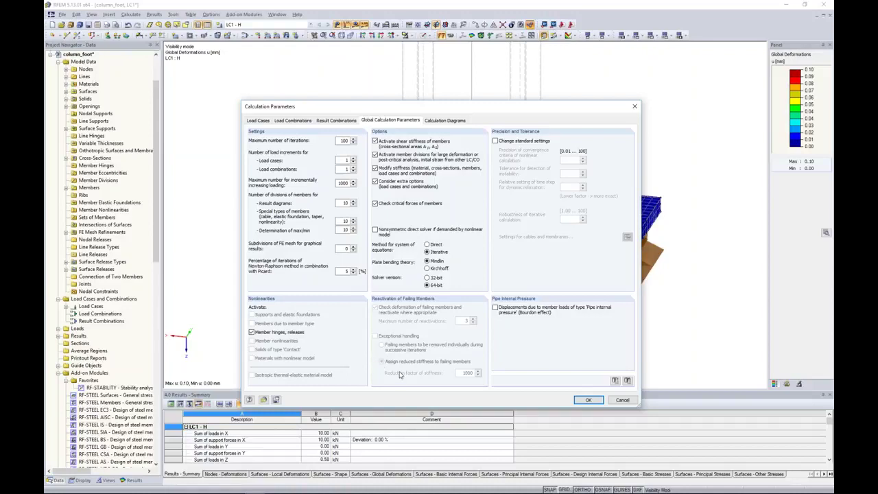
pyautogui.click(622, 401)
# - Look over the Model Check tools under Tools and close them unchanged
pyautogui.click(175, 14)
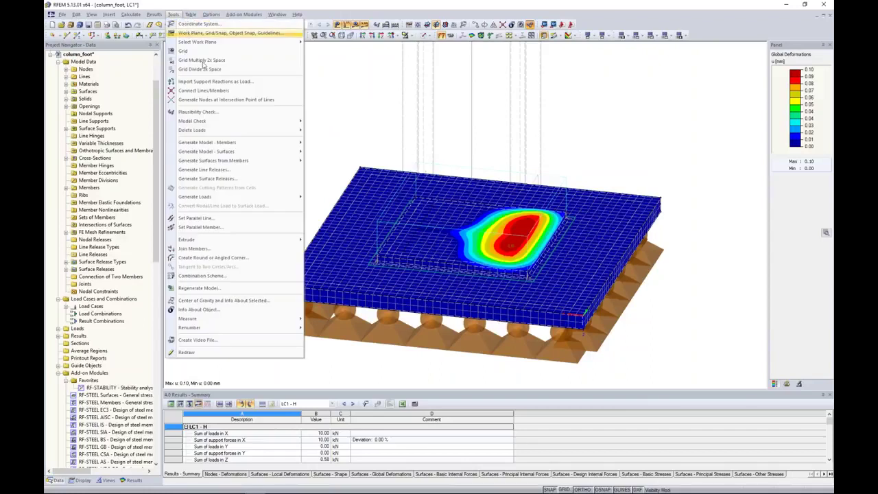
pyautogui.moveTo(203, 123)
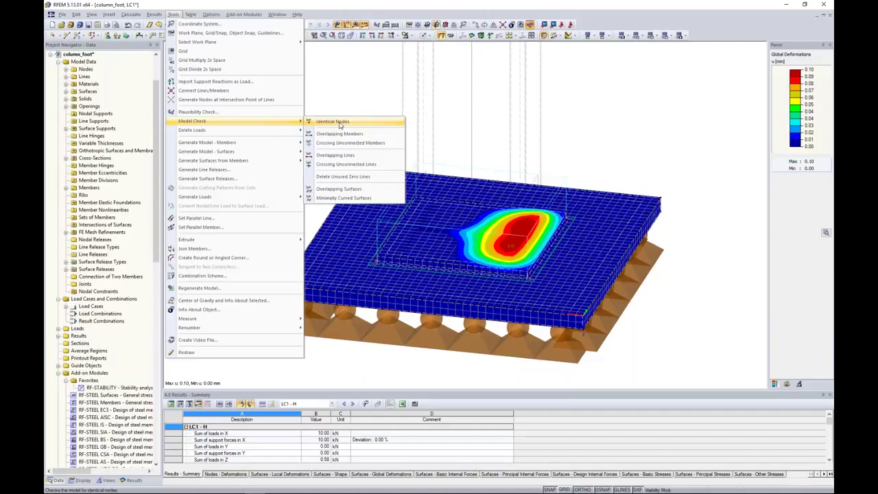
pyautogui.click(343, 95)
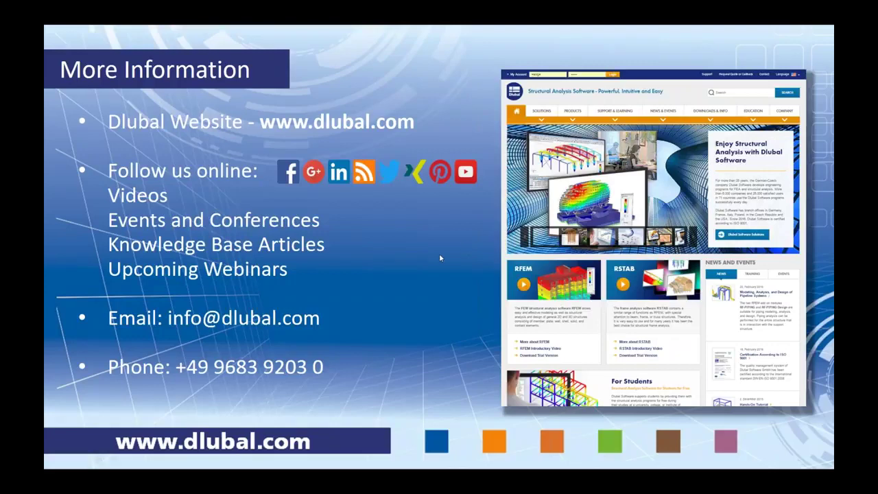
# - Move to the final 'Thank you!' slide showing the Dlubal logo
pyautogui.press('Right')
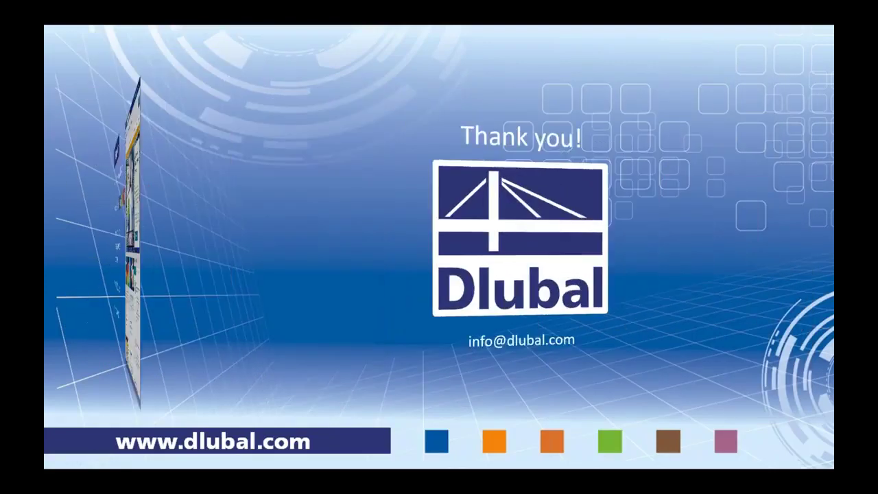